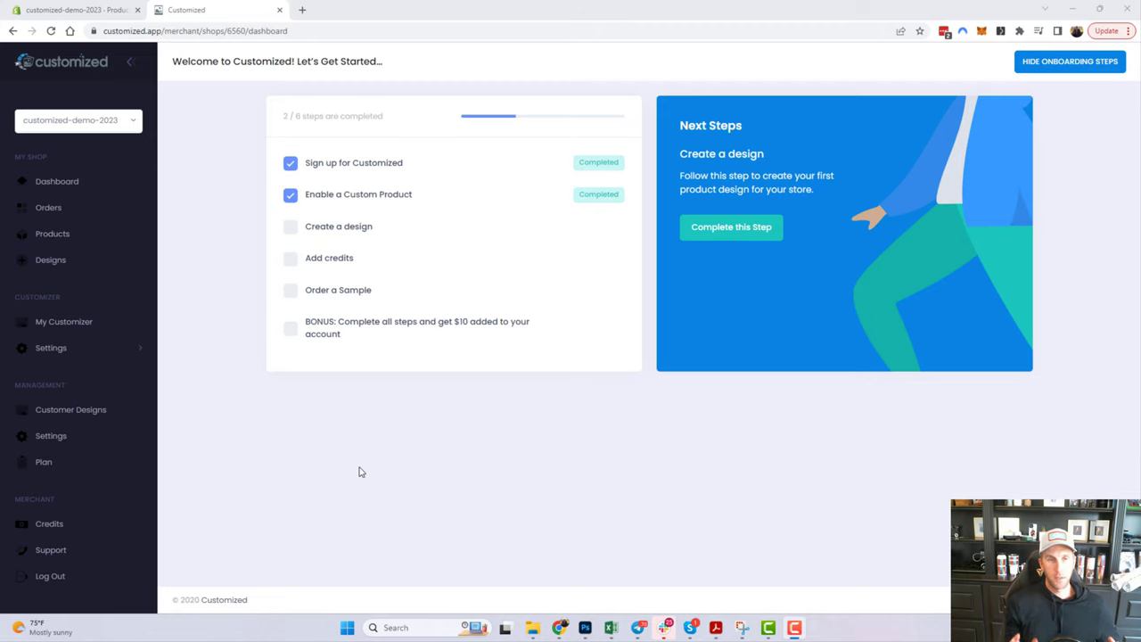
Check the Shopify product list and start a new custom Phone Case design in Customized.
left_click(75, 7)
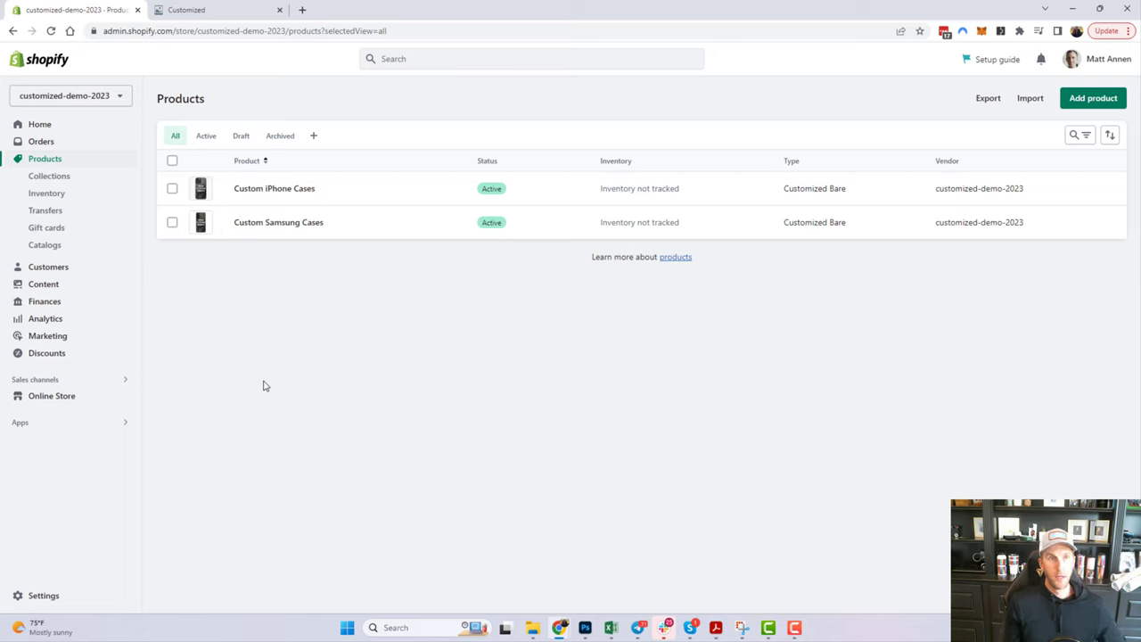
left_click(188, 11)
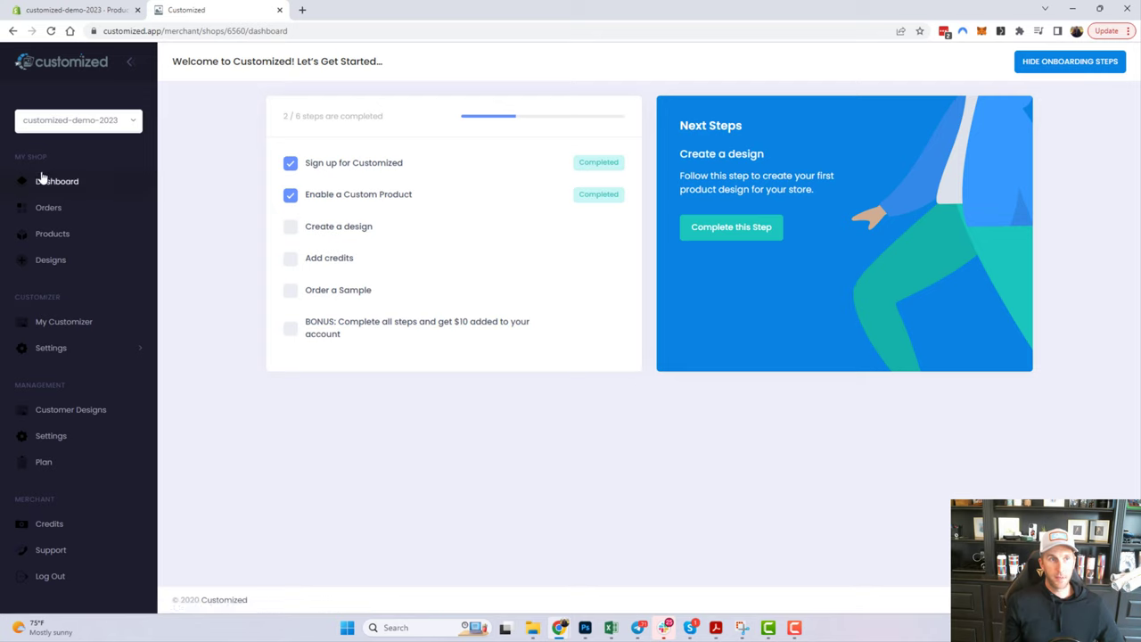
left_click(49, 261)
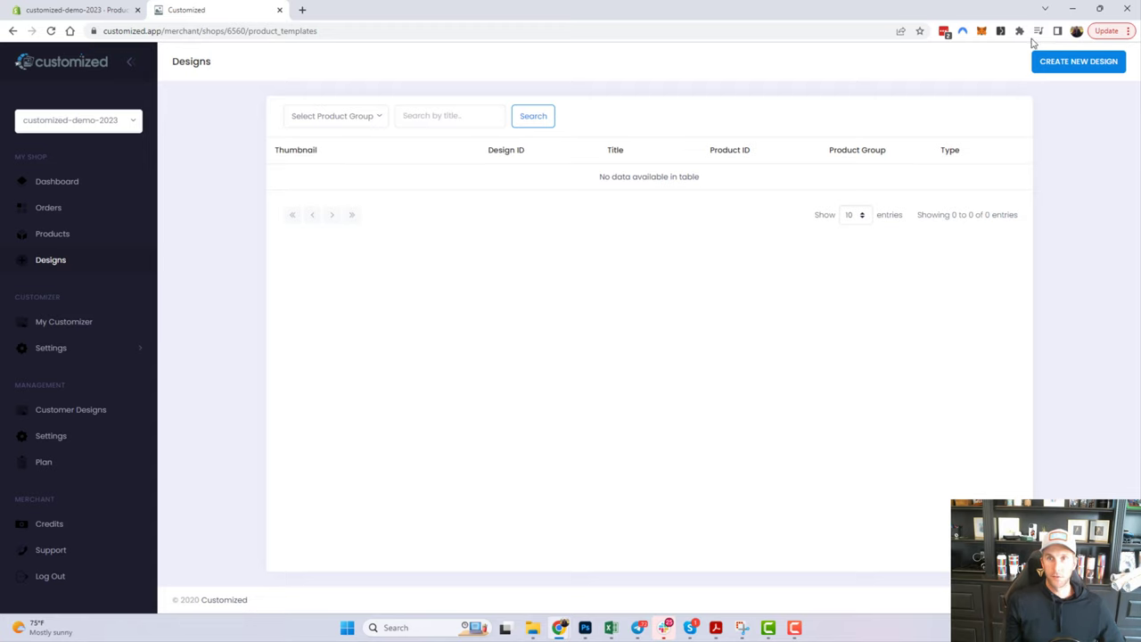
left_click(1056, 69)
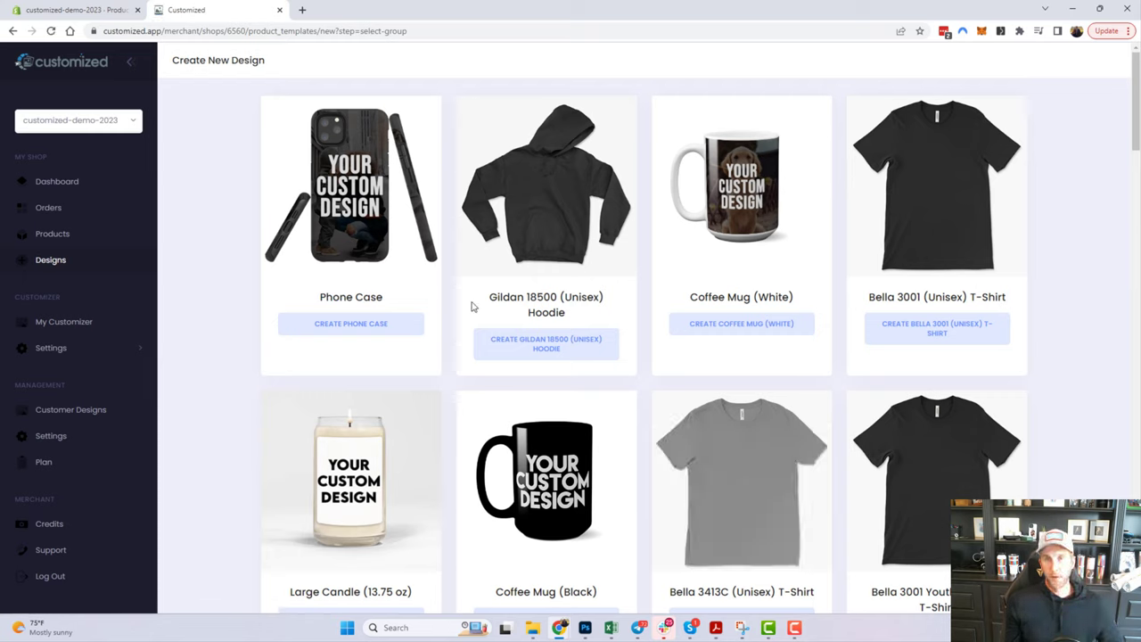
left_click(358, 330)
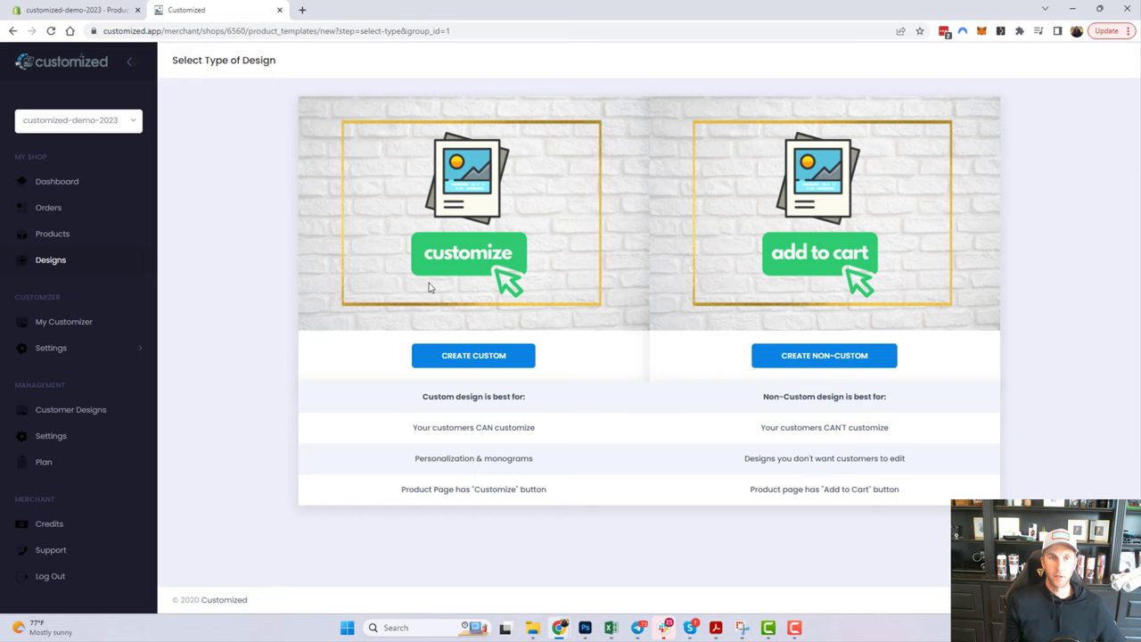
left_click(454, 366)
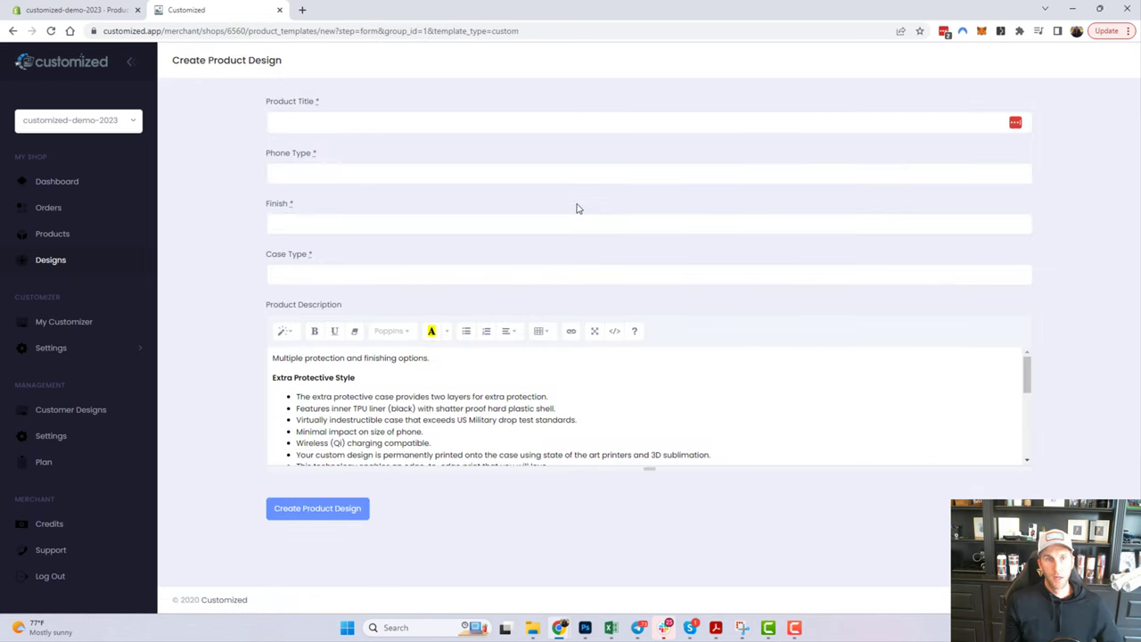
Title the product "Dog Photo Case" and include all available phone types.
left_click(362, 125)
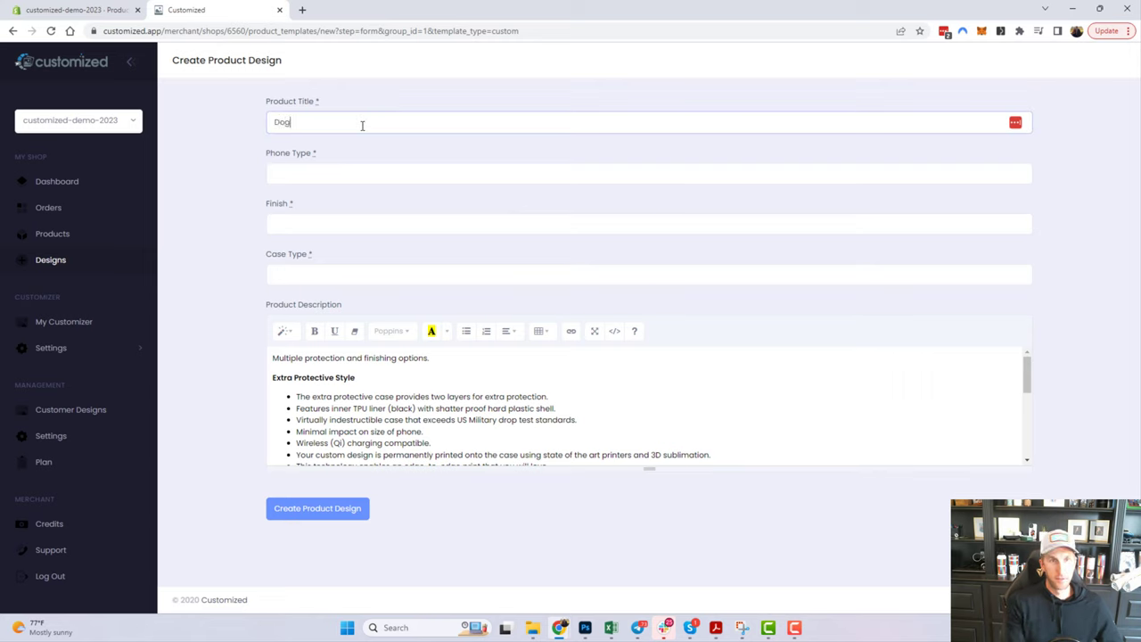
type("Dog Photo Case")
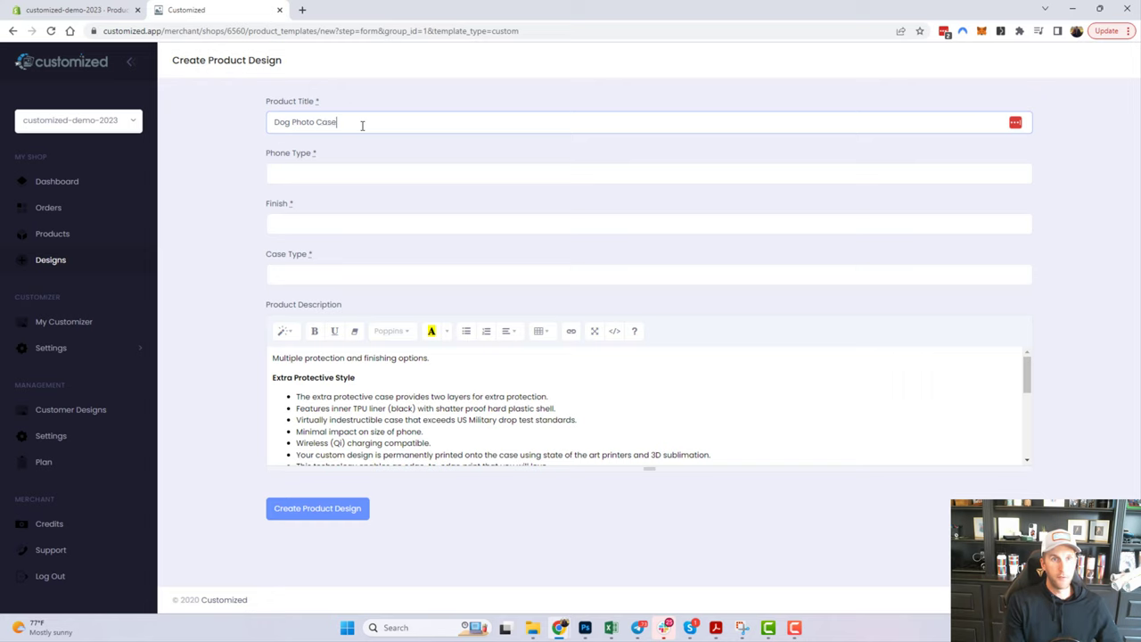
left_click(325, 180)
scroll(333, 237, "down", 3)
scroll(333, 237, "up", 3)
scroll(335, 238, "down", 3)
scroll(337, 239, "up", 3)
scroll(337, 238, "down", 3)
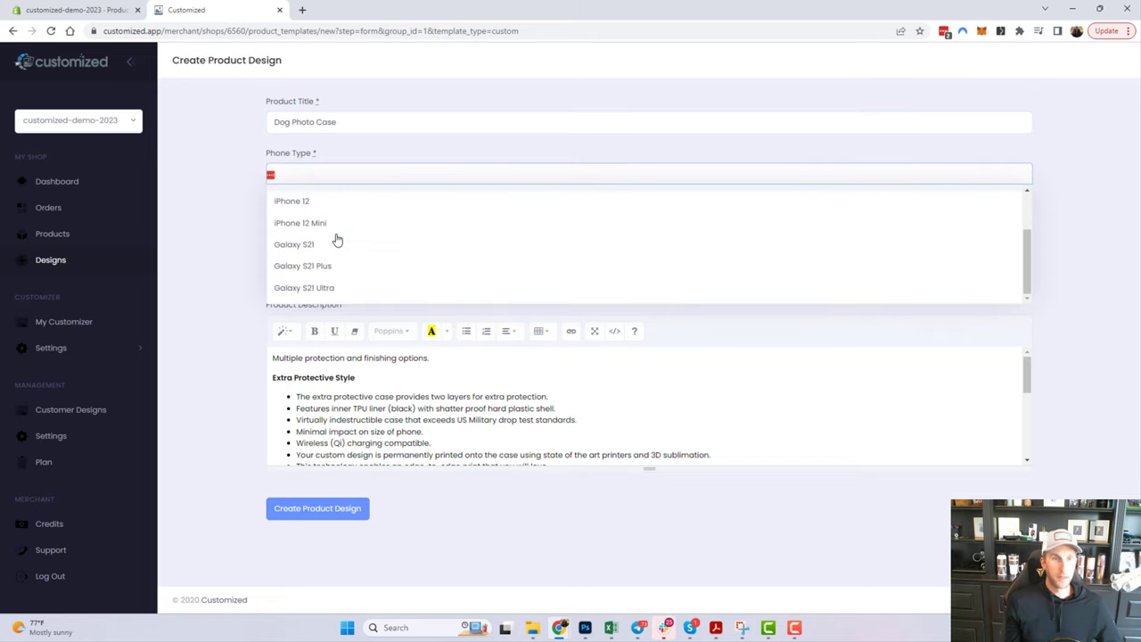
scroll(337, 239, "up", 3)
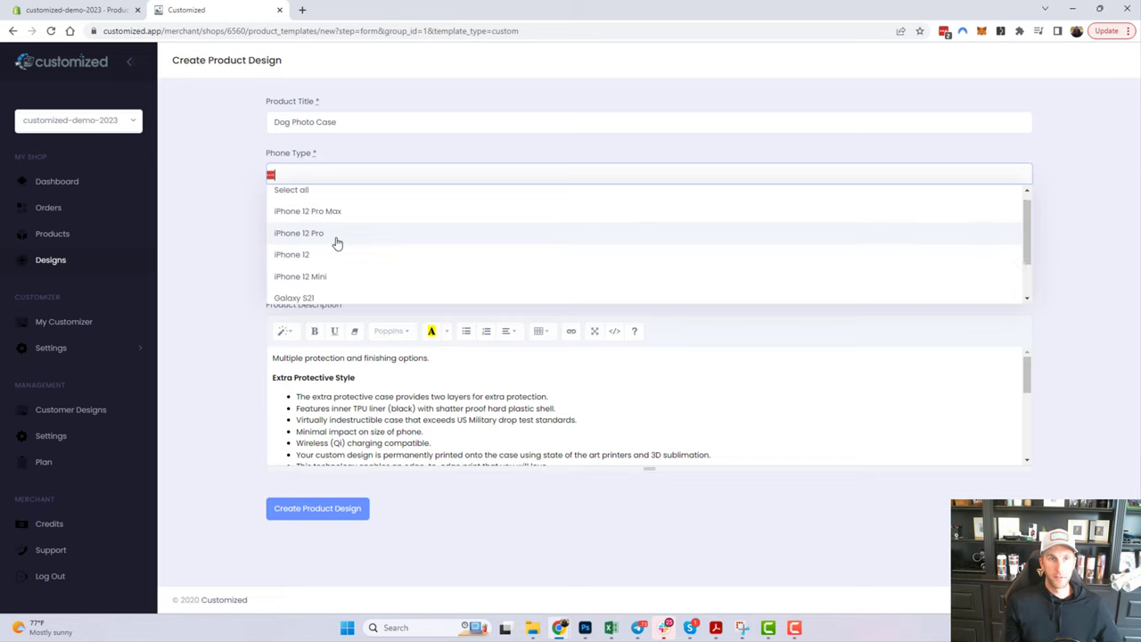
scroll(336, 242, "down", 3)
scroll(336, 244, "up", 3)
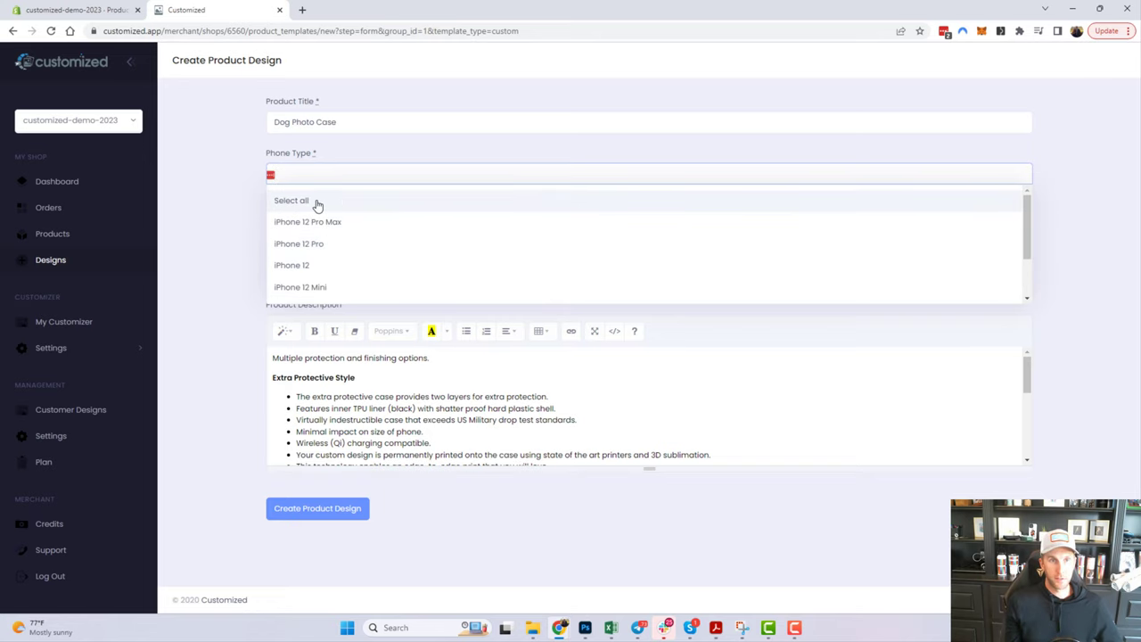
left_click(318, 201)
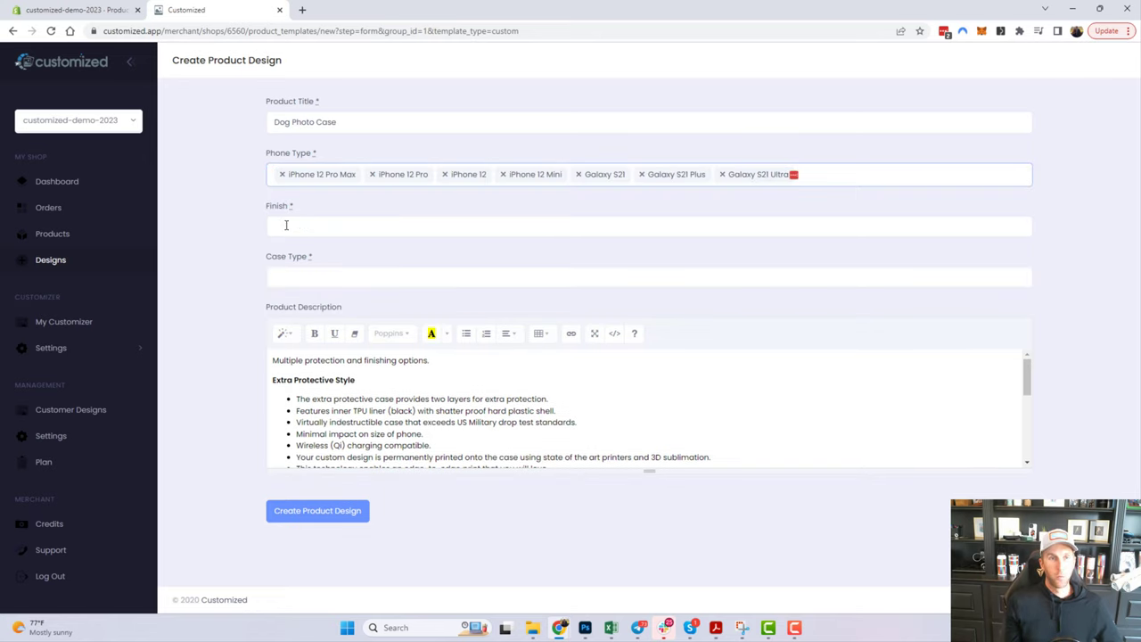
Include all finishes and offer the Extra Protective Bumper and Slim case types.
left_click(282, 229)
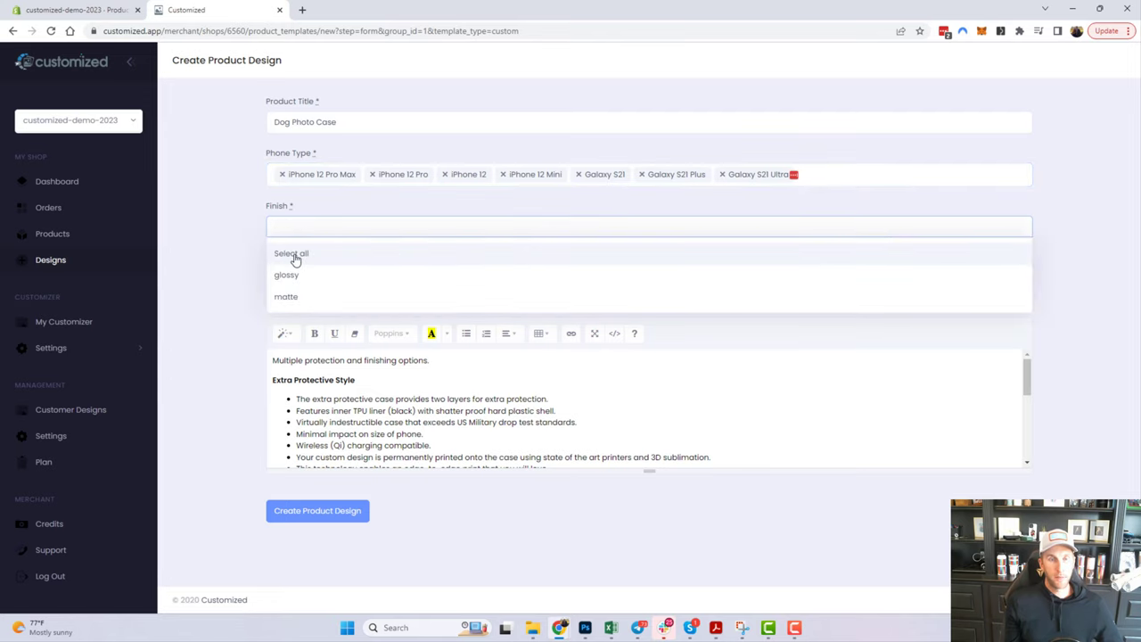
left_click(300, 257)
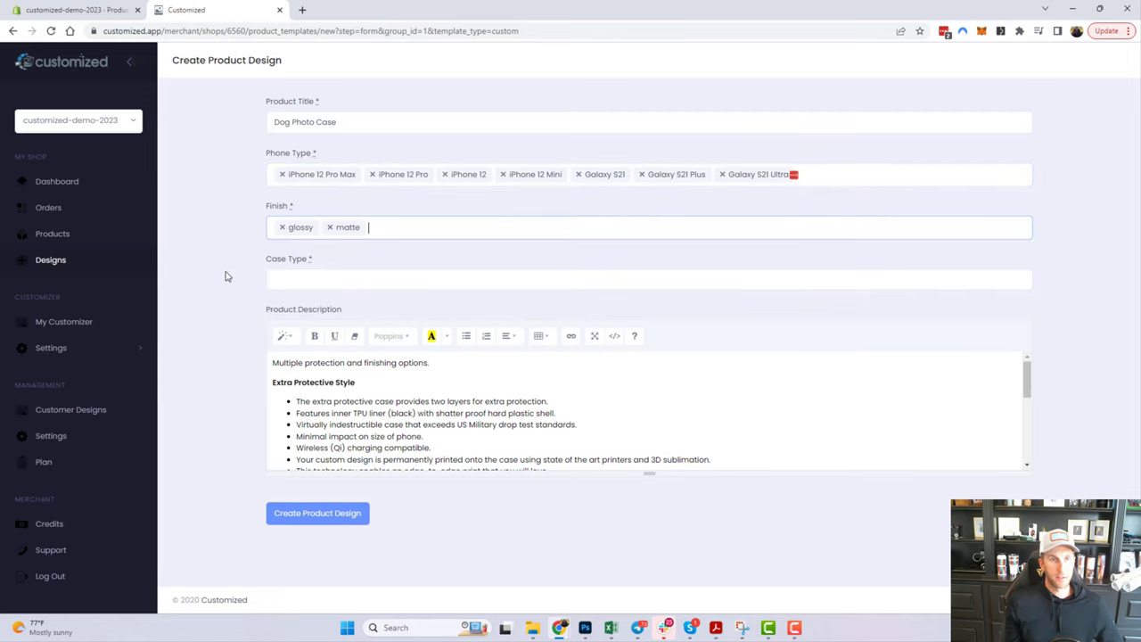
left_click(311, 277)
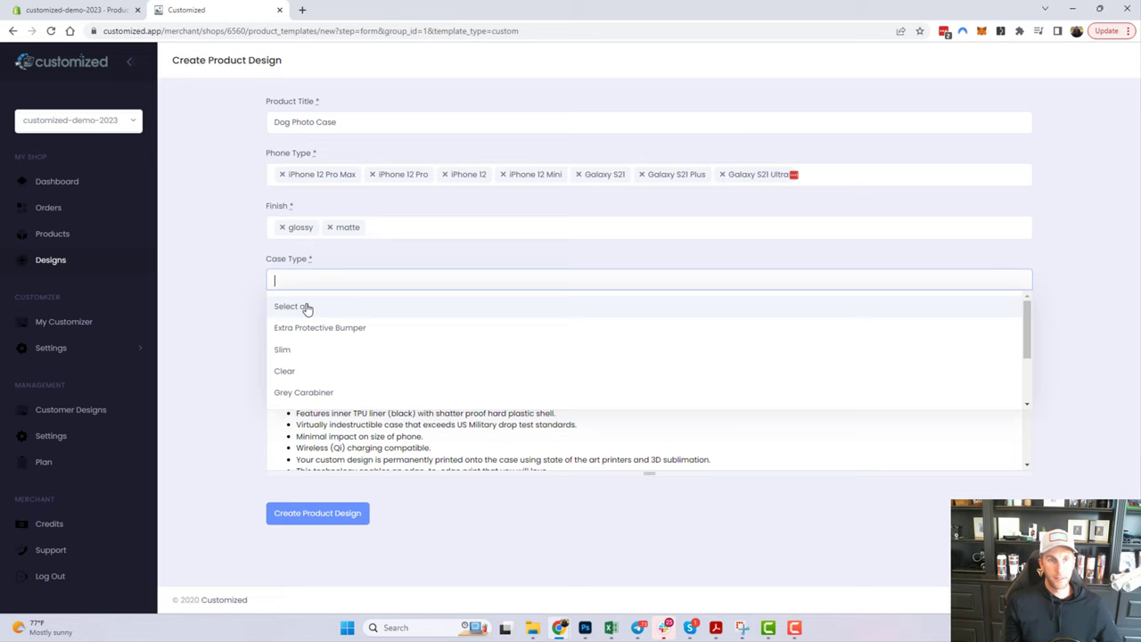
left_click(301, 330)
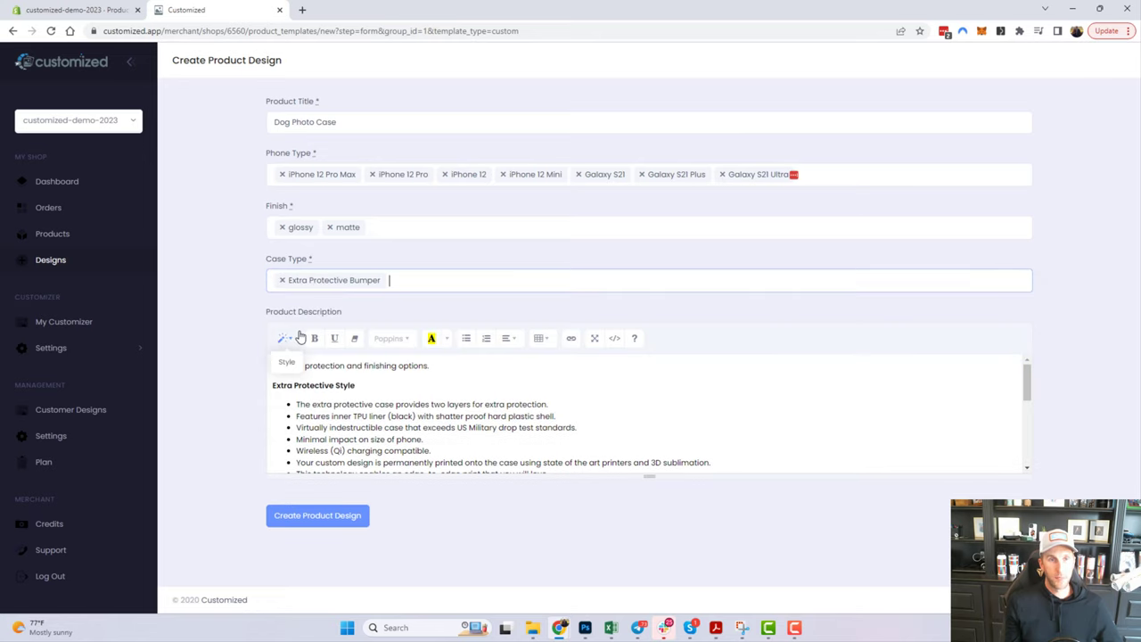
left_click(414, 284)
left_click(301, 353)
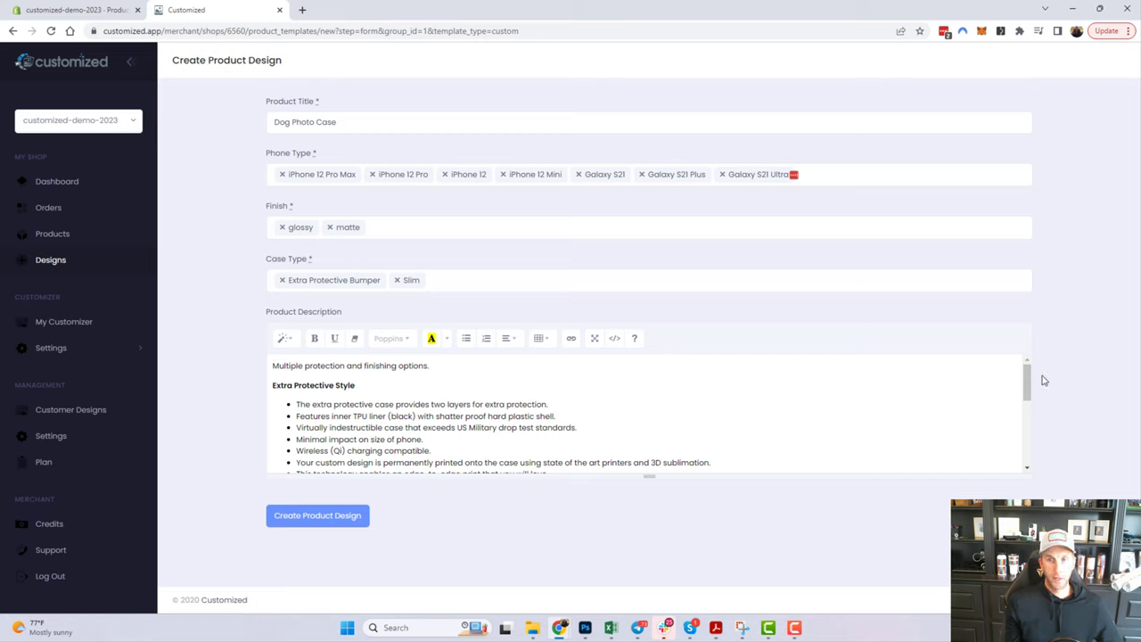
Review the default product description and create the product design.
left_click_drag(1029, 379, 1047, 447)
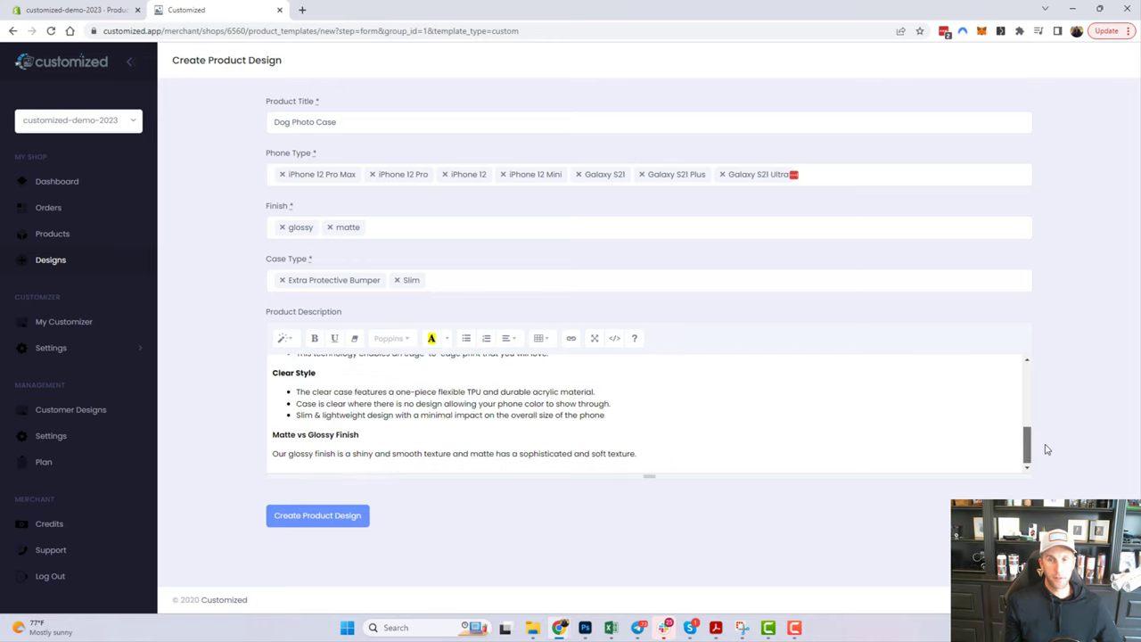
scroll(615, 423, "up", 3)
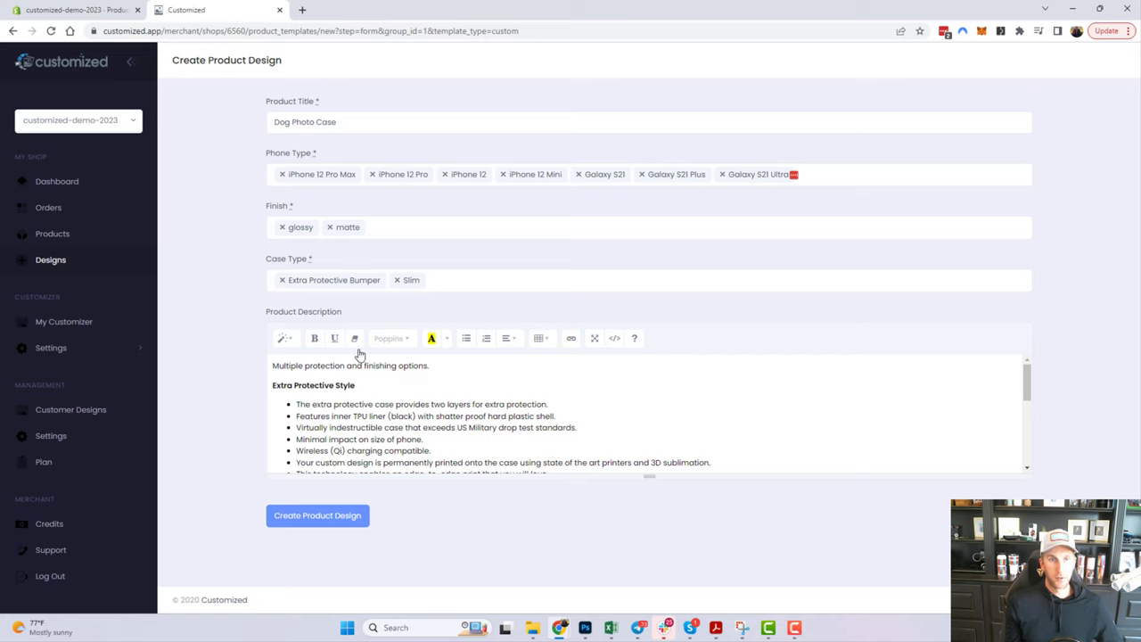
left_click(316, 517)
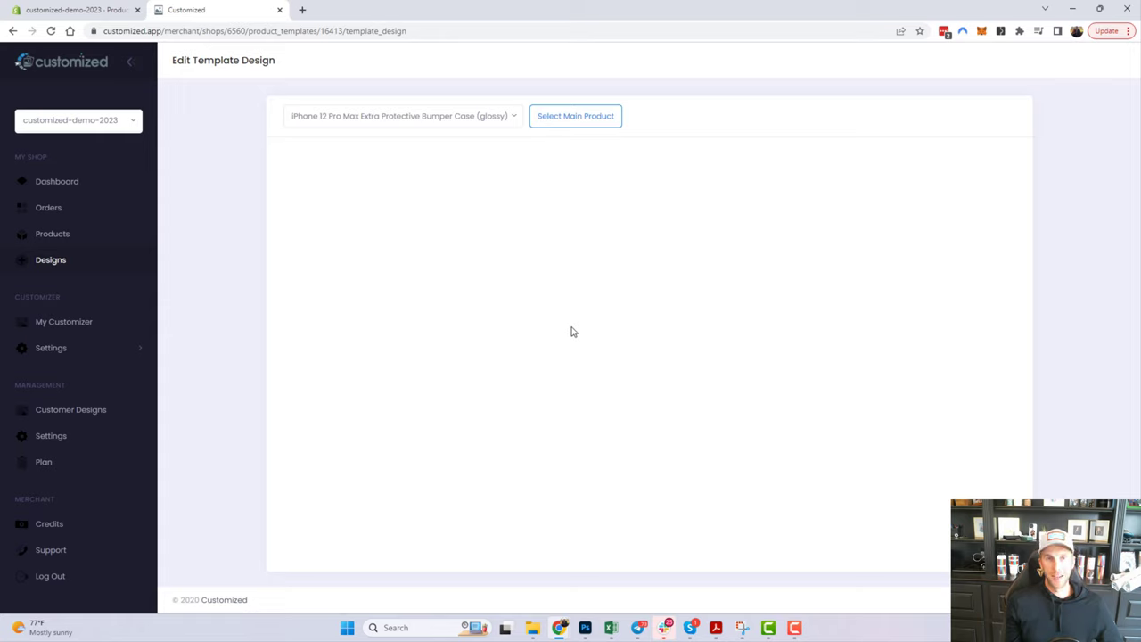
Make the iPhone 12 Extra Protective Bumper Case (glossy) the main product and save the Full one-photo layout.
left_click(457, 116)
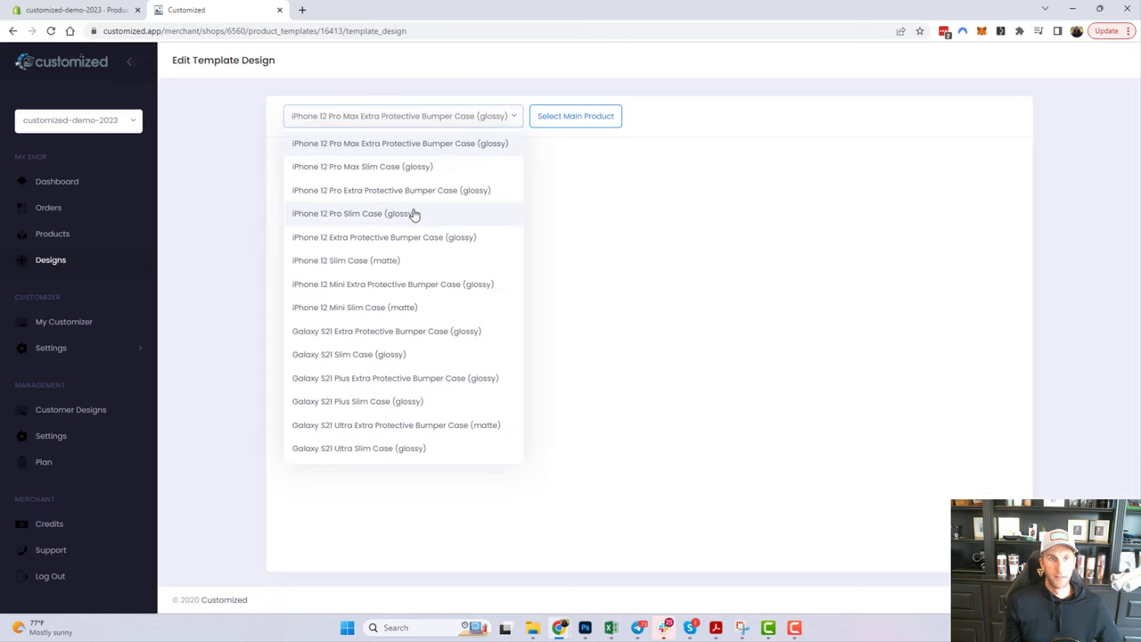
left_click(417, 239)
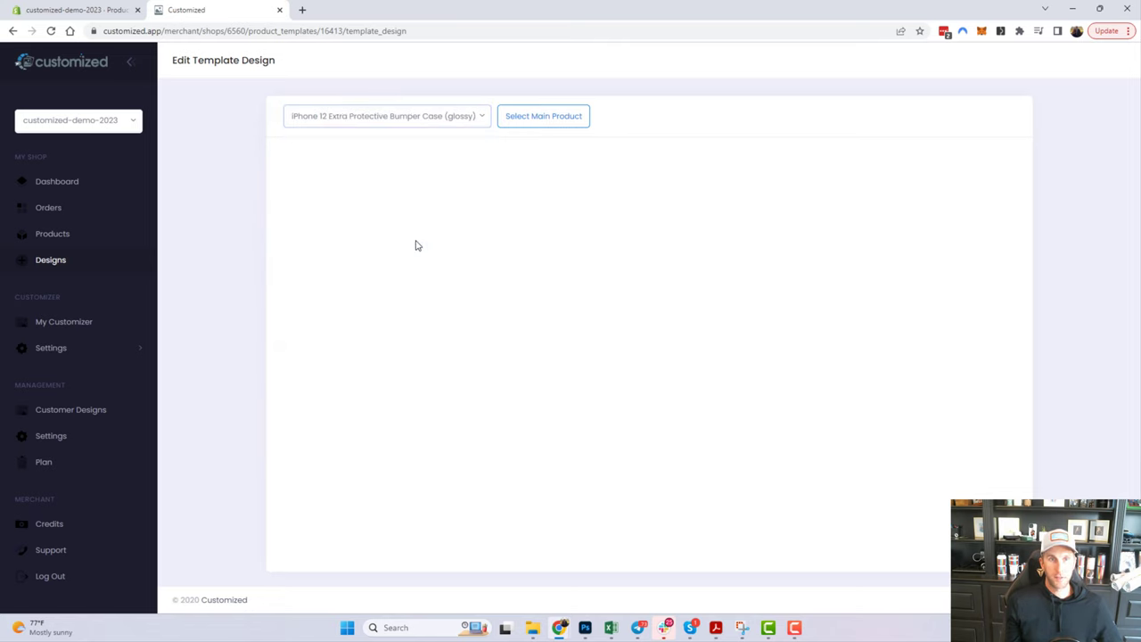
left_click(544, 121)
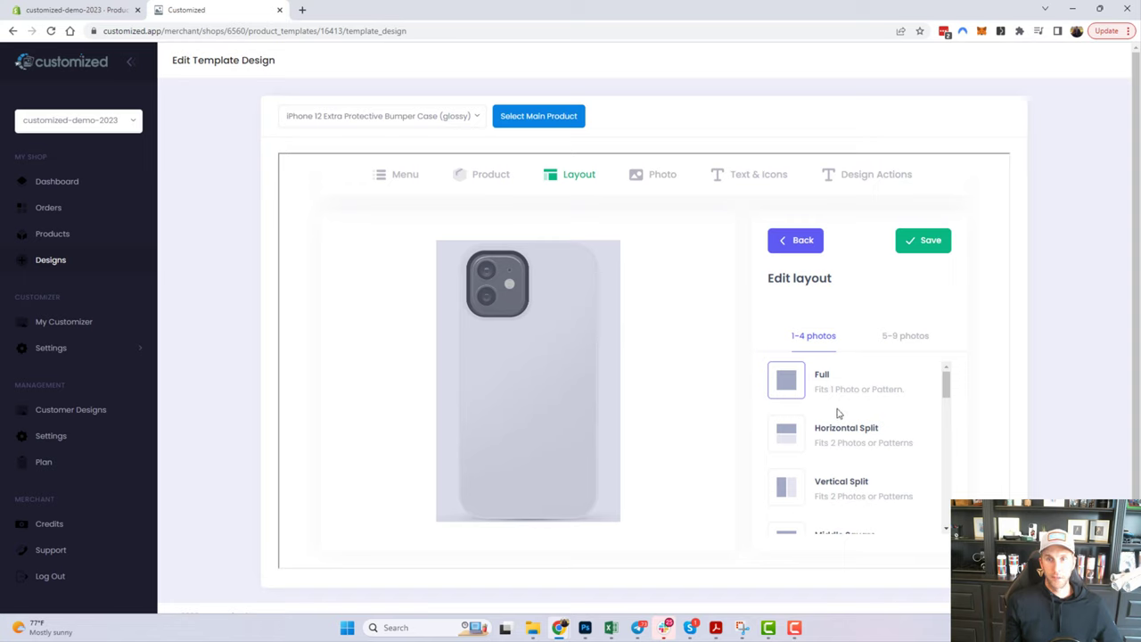
scroll(858, 431, "down", 8)
scroll(861, 434, "up", 8)
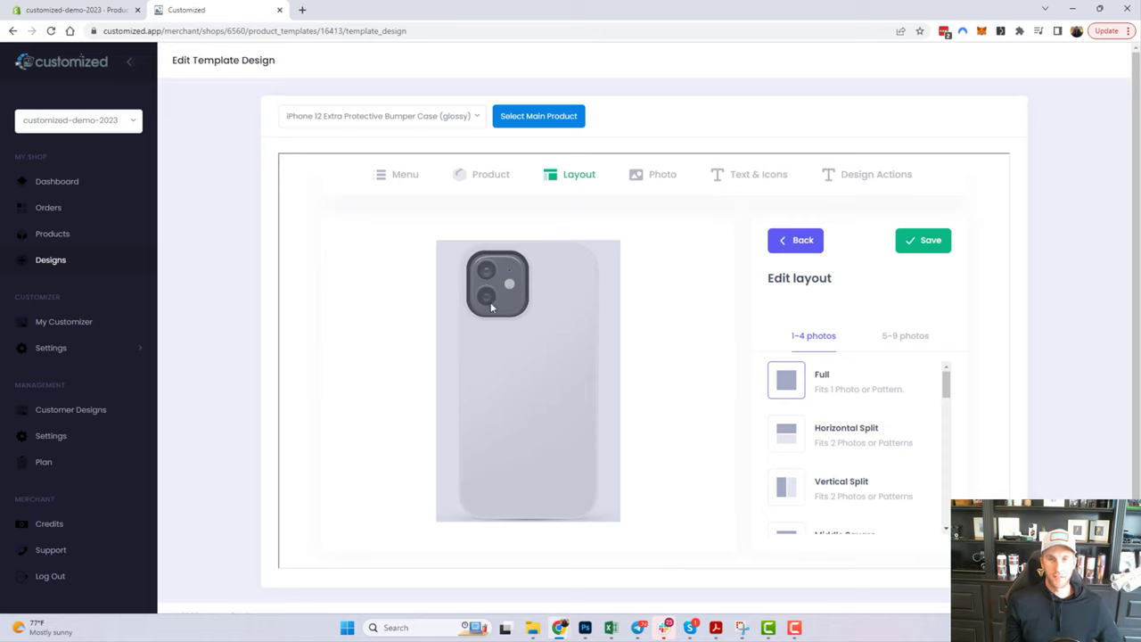
left_click(929, 241)
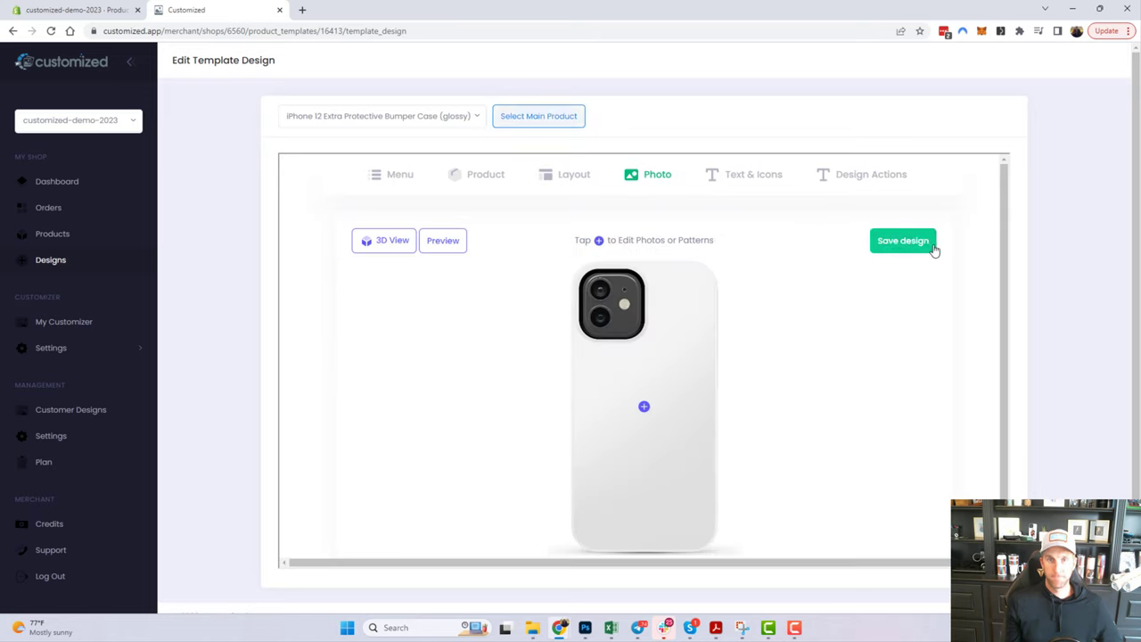
Upload the local dog photo into the phone case's photo area.
left_click(657, 404)
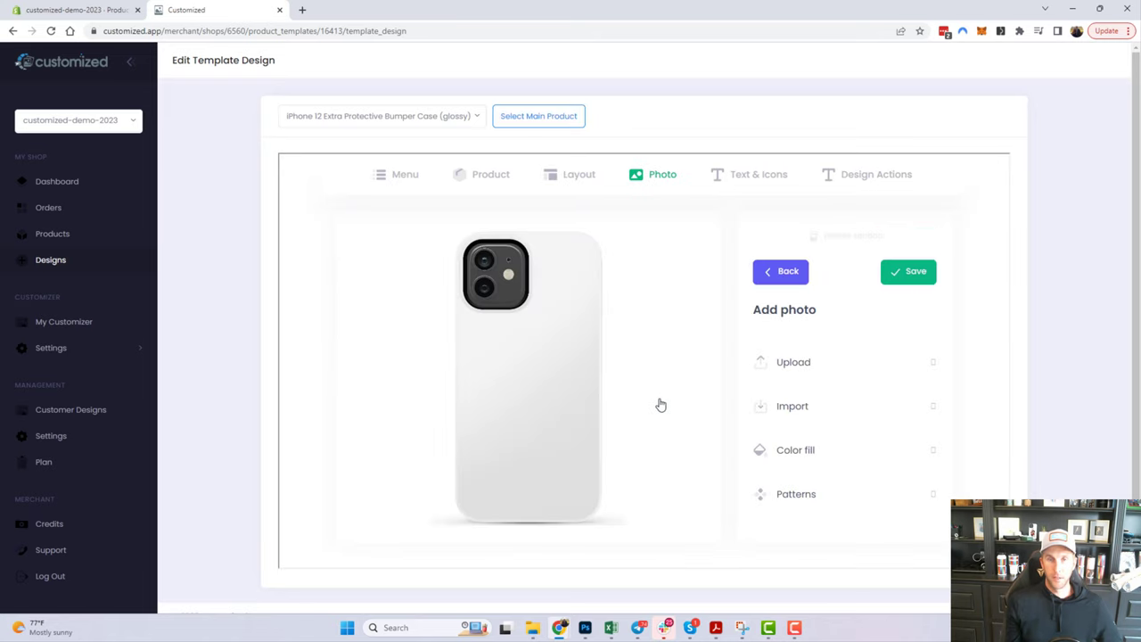
left_click(861, 362)
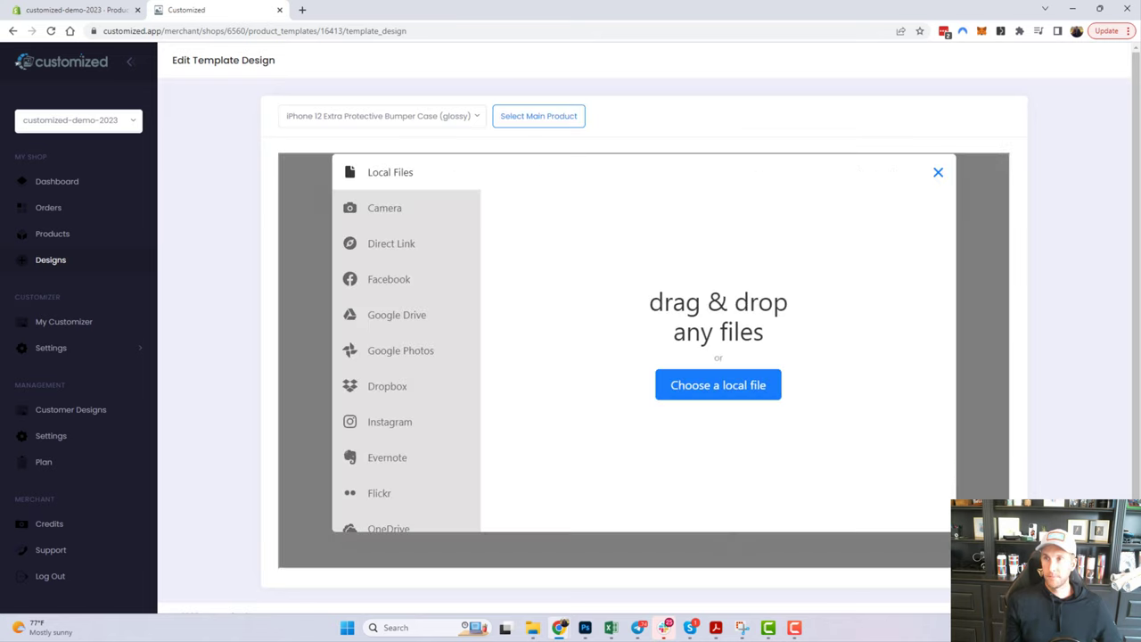
left_click_drag(1140, 273, 883, 256)
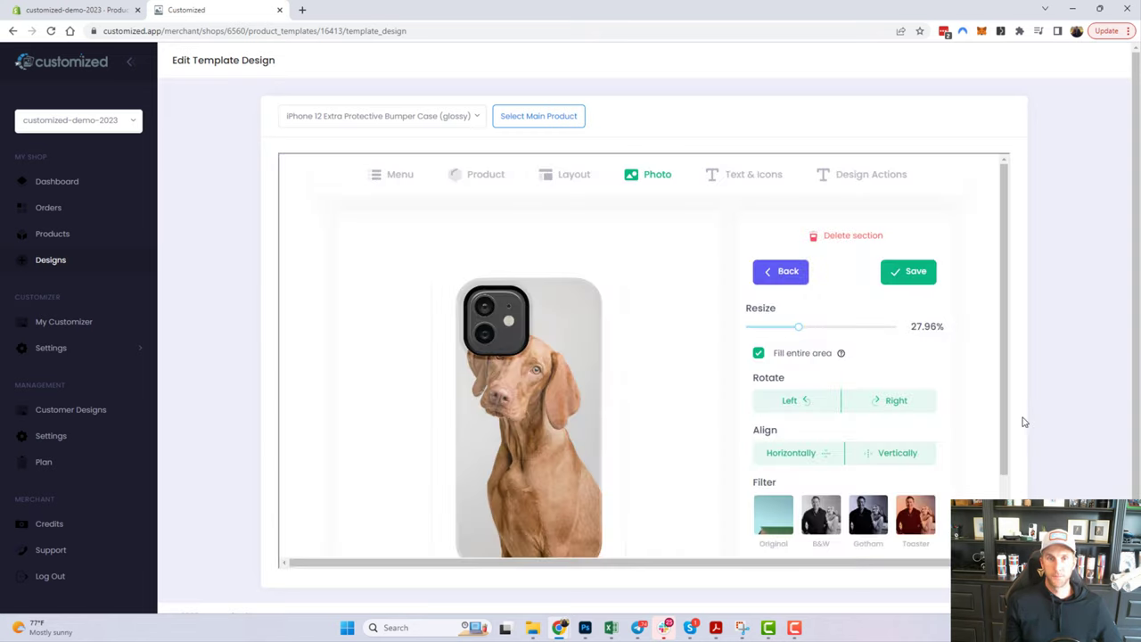
Enlarge the dog photo to 44.33%, position the dog's face below the camera cutout, and save the photo edit.
scroll(680, 339, "down", 1)
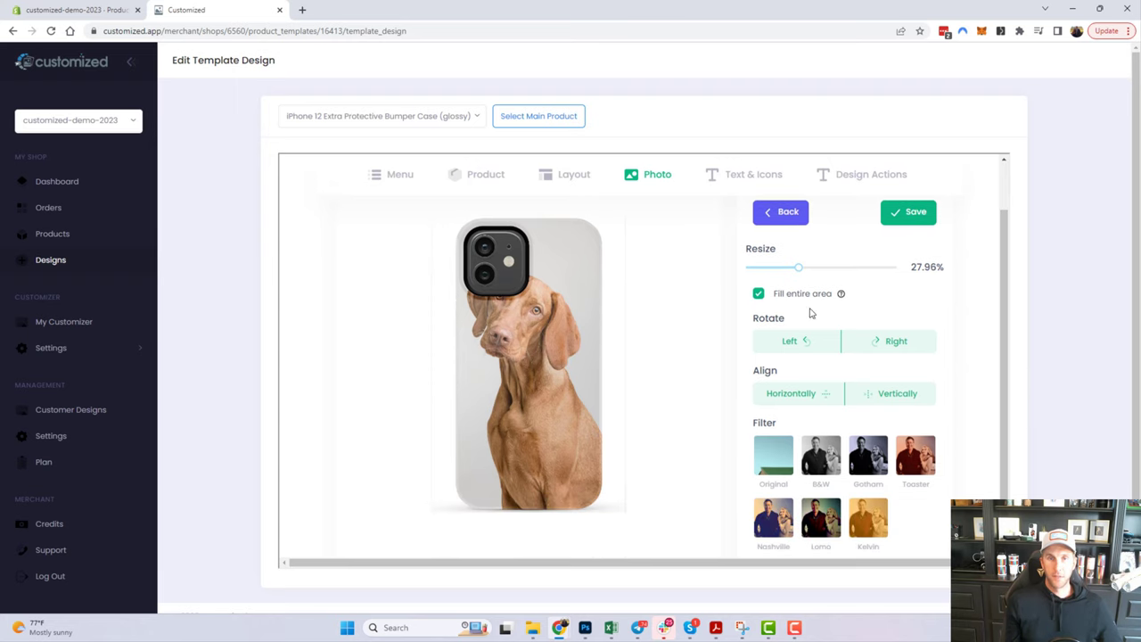
left_click_drag(800, 278, 813, 267)
left_click_drag(603, 318, 584, 386)
left_click_drag(814, 270, 822, 267)
left_click_drag(549, 341, 547, 372)
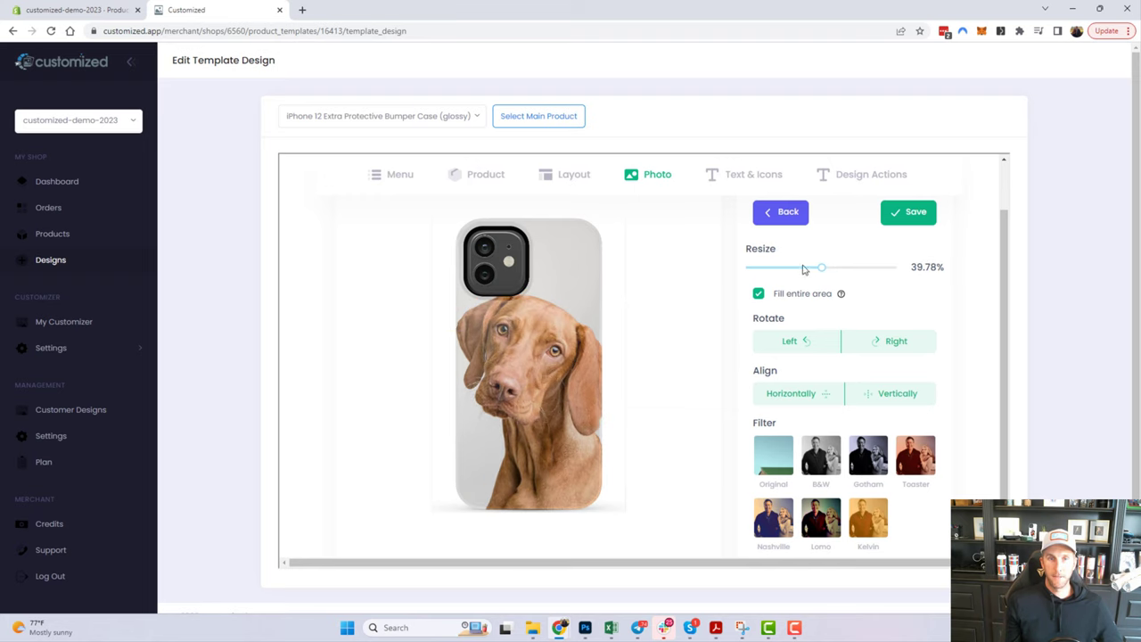
left_click_drag(820, 268, 830, 267)
left_click_drag(571, 333, 567, 356)
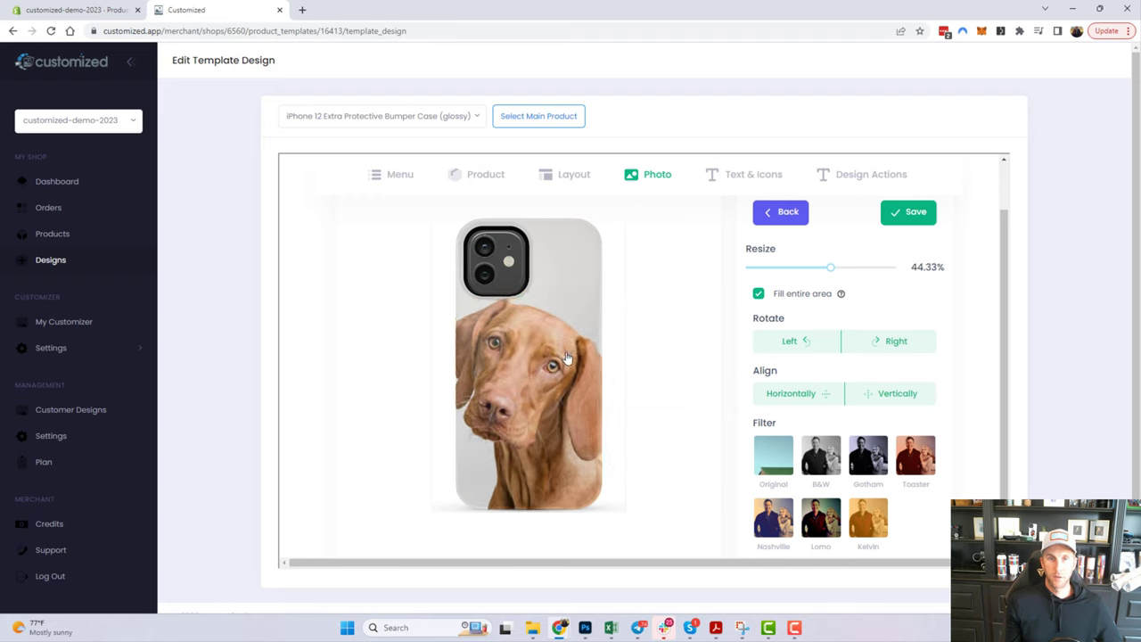
left_click(919, 211)
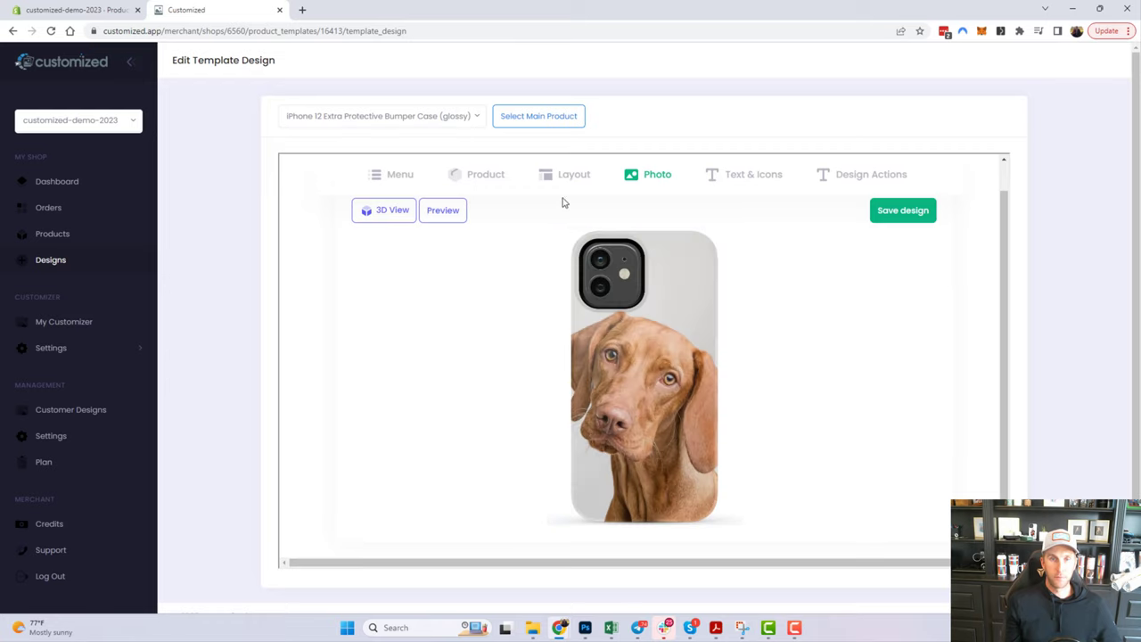
Inspect the dog photo case in 3D by rotating and zooming the model.
left_click(373, 220)
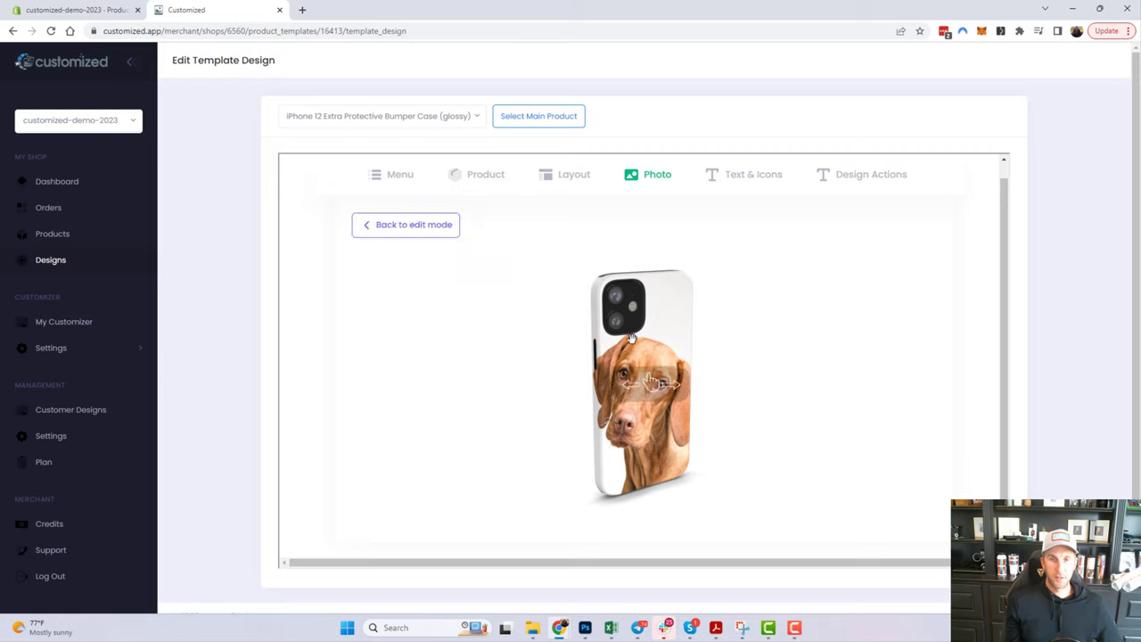
left_click_drag(644, 338, 698, 374)
scroll(610, 345, "up", 3)
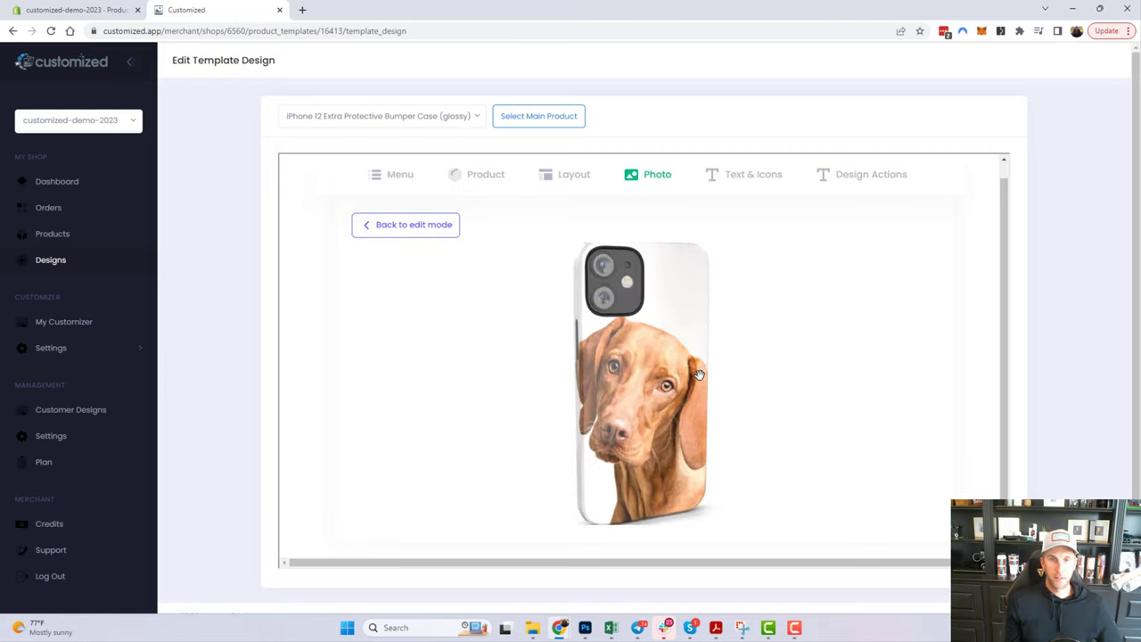
left_click_drag(610, 345, 657, 377)
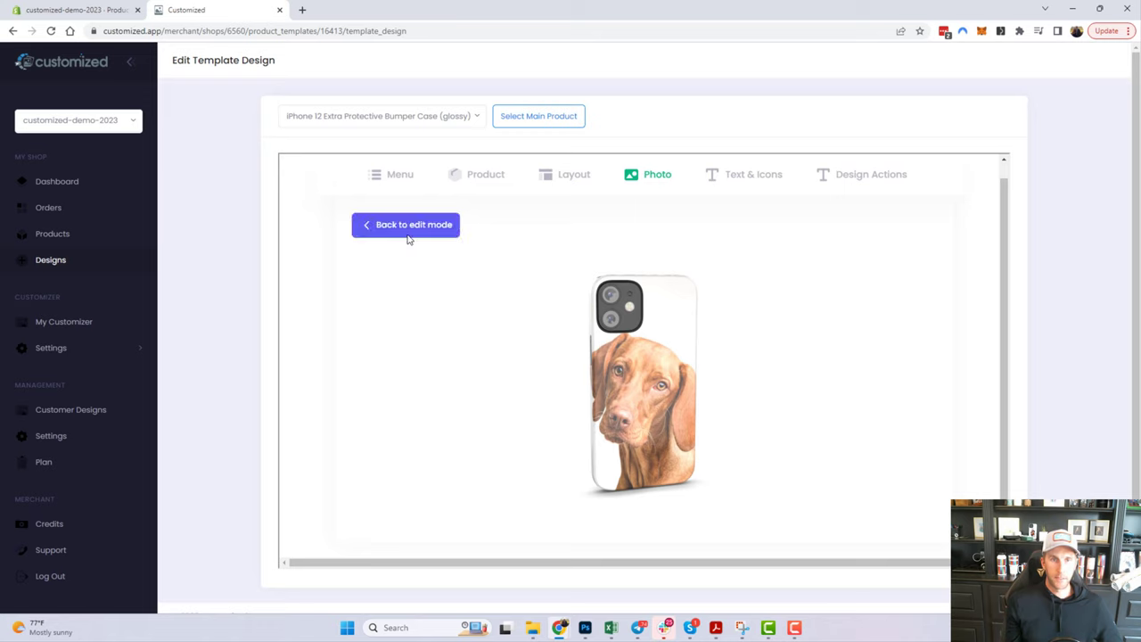
Return to edit mode and add a text element reading "Cooper" to the phone case in the MILKY font.
left_click(406, 235)
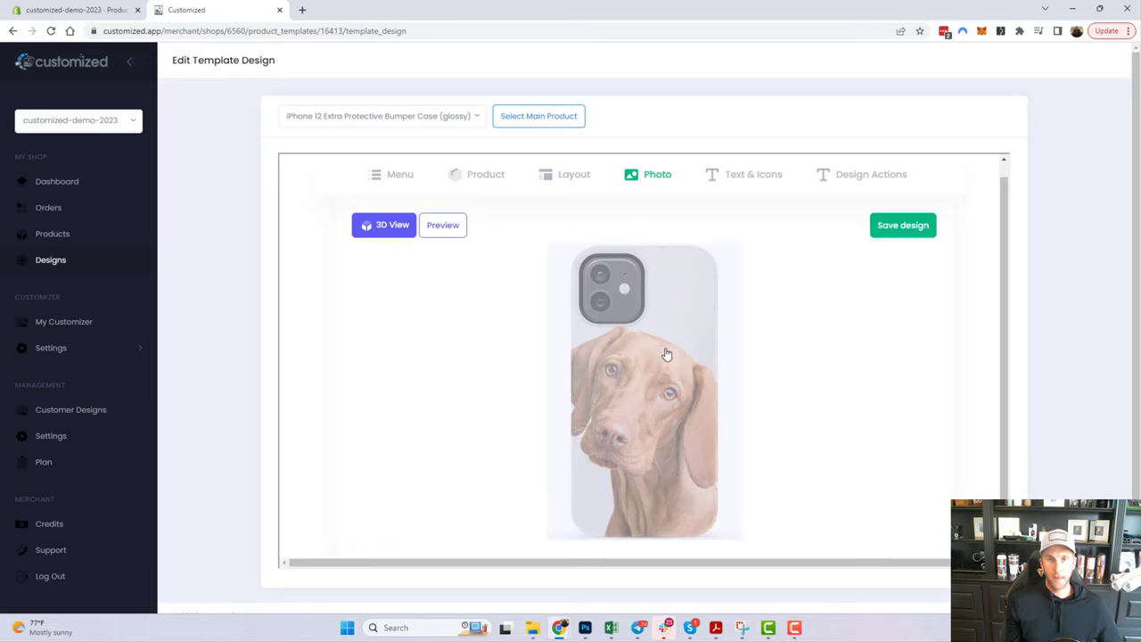
left_click(749, 175)
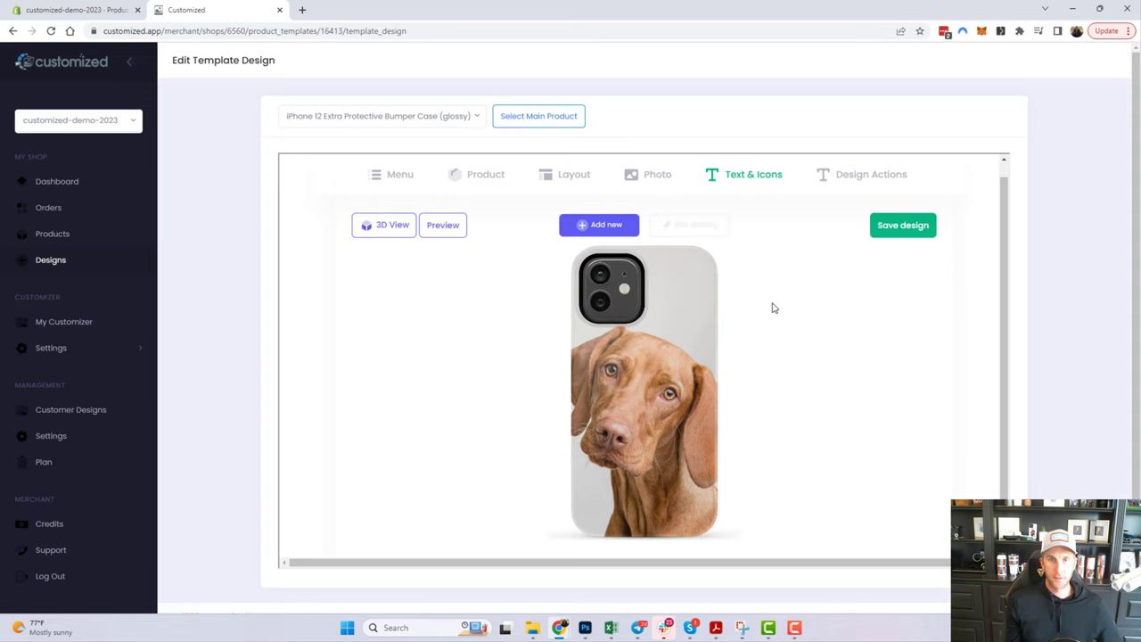
left_click(621, 226)
left_click(840, 343)
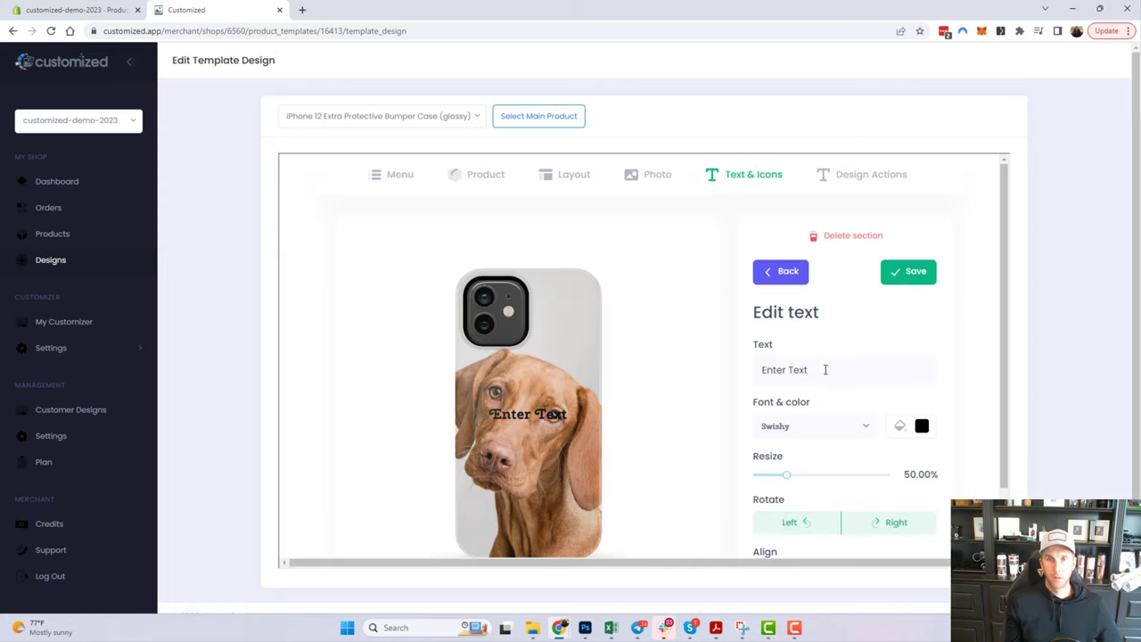
left_click(821, 368)
type("cooper")
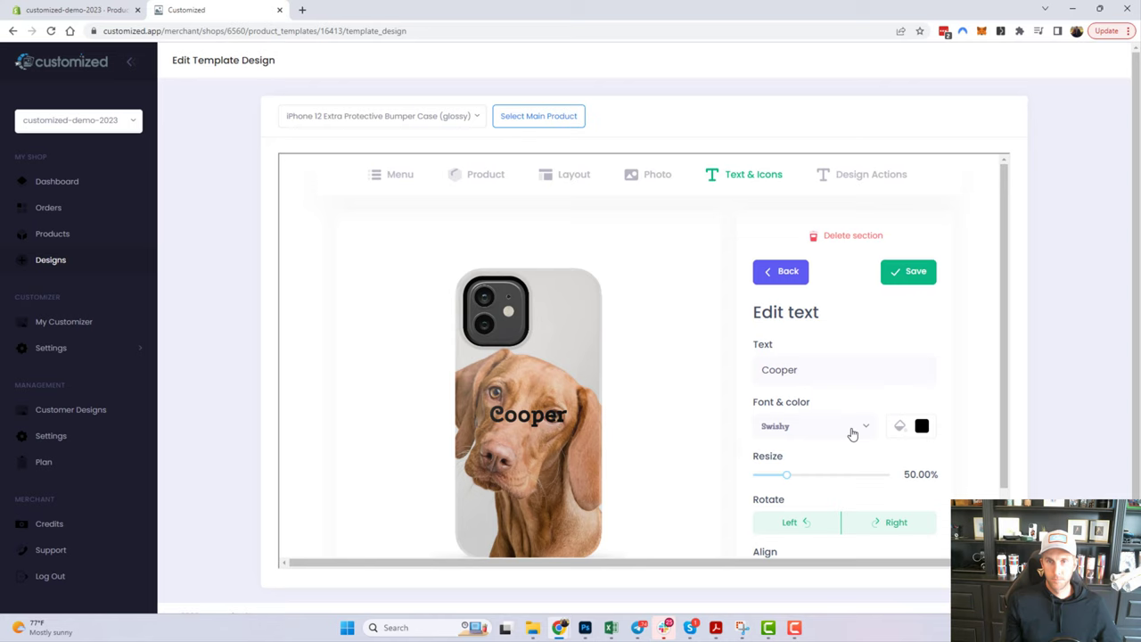
left_click(858, 432)
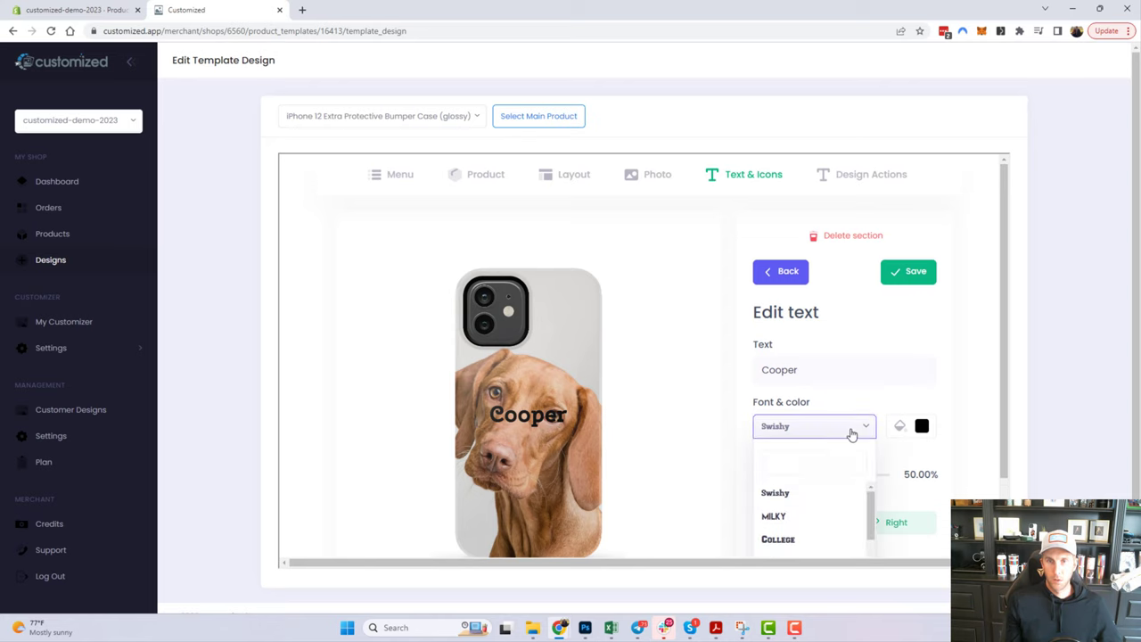
left_click(809, 523)
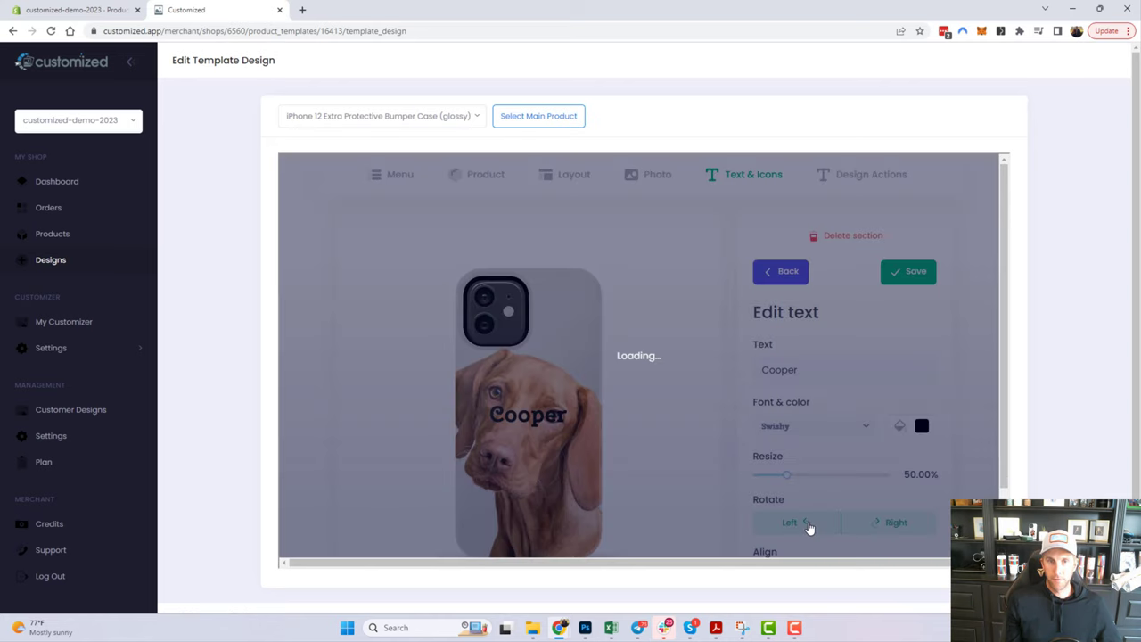
Set the Cooper text color to the recently used white, #FFFFFF.
scroll(958, 374, "down", 1)
left_click(922, 356)
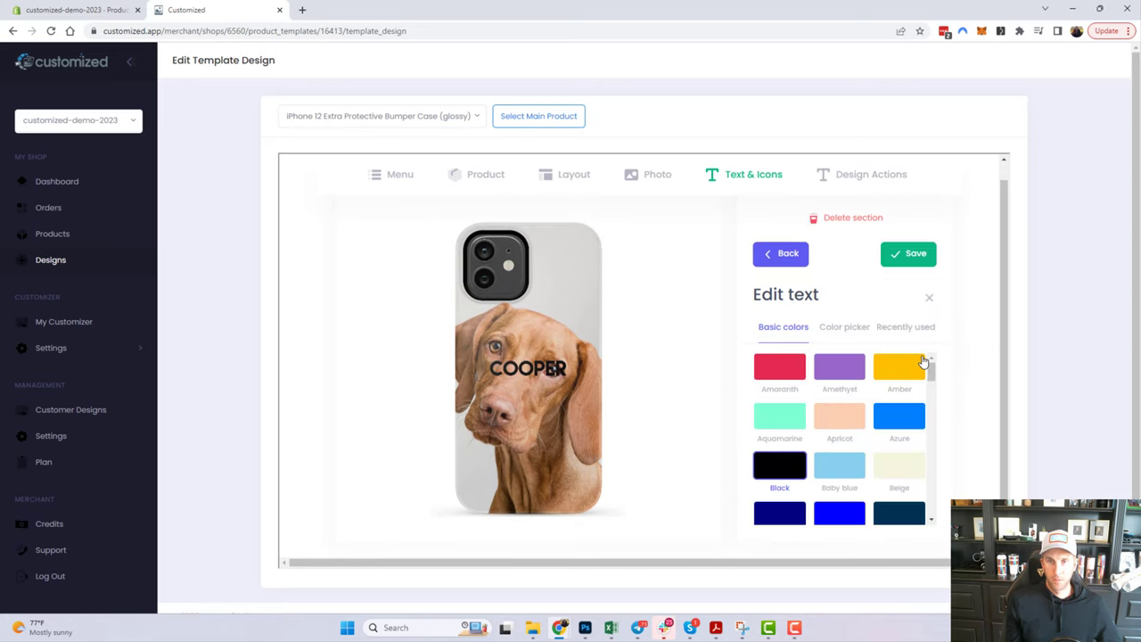
scroll(871, 426, "down", 2)
scroll(871, 425, "down", 3)
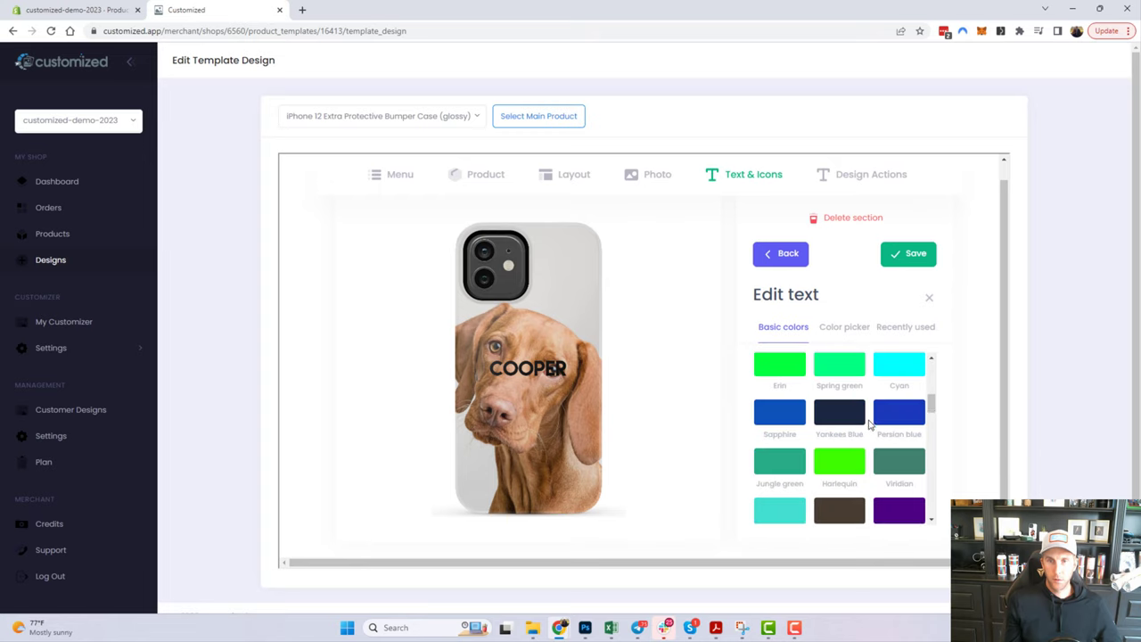
scroll(871, 425, "up", 5)
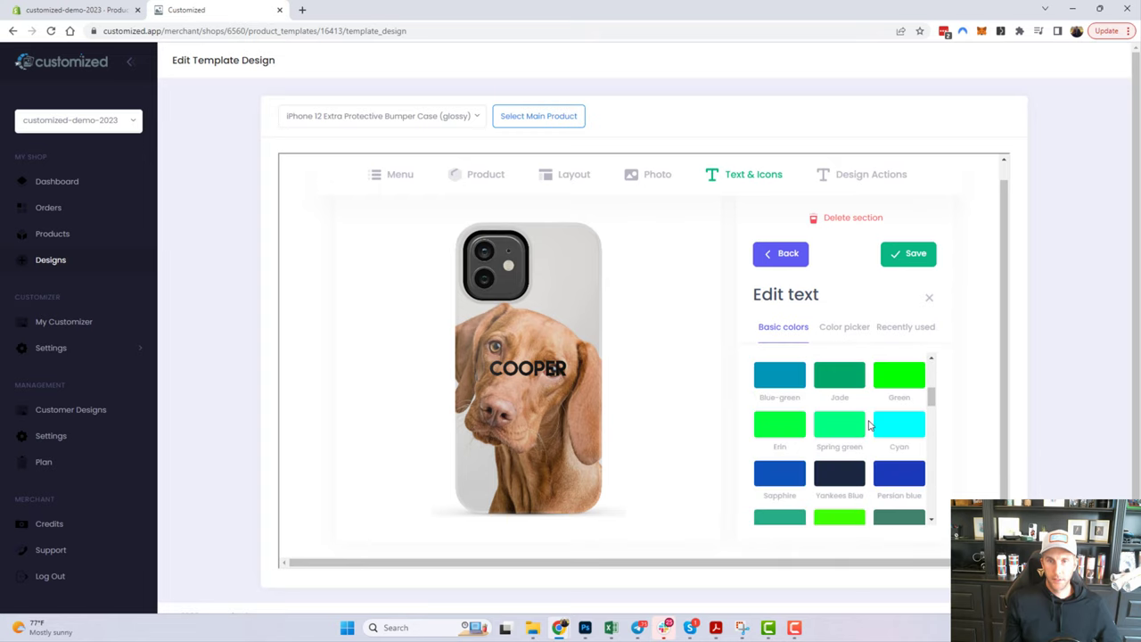
left_click(898, 328)
left_click(772, 383)
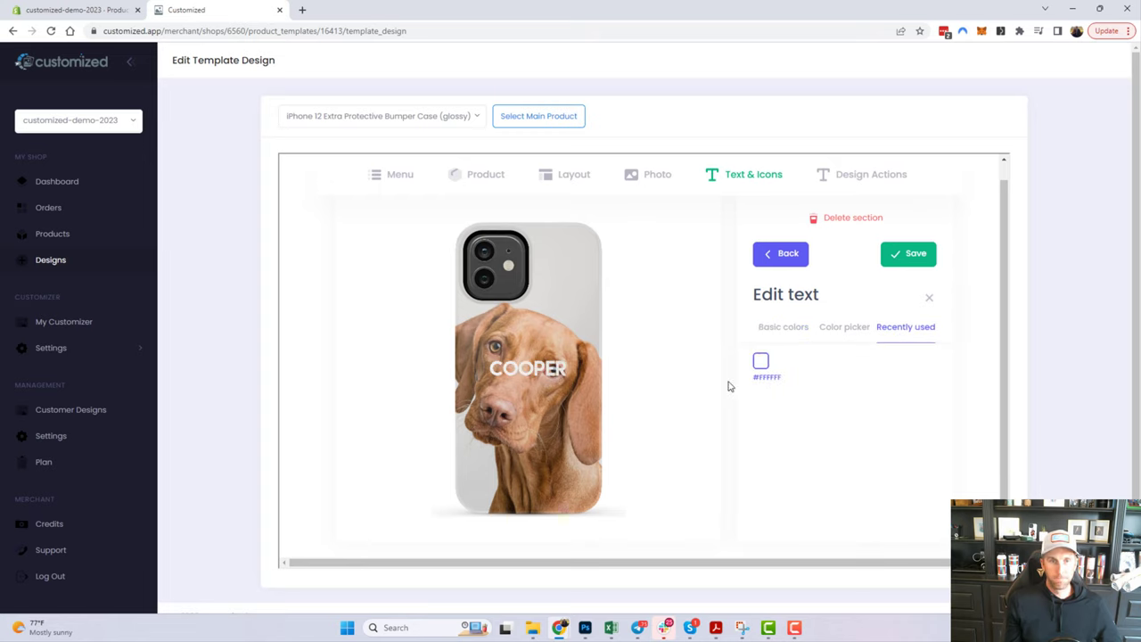
left_click(925, 299)
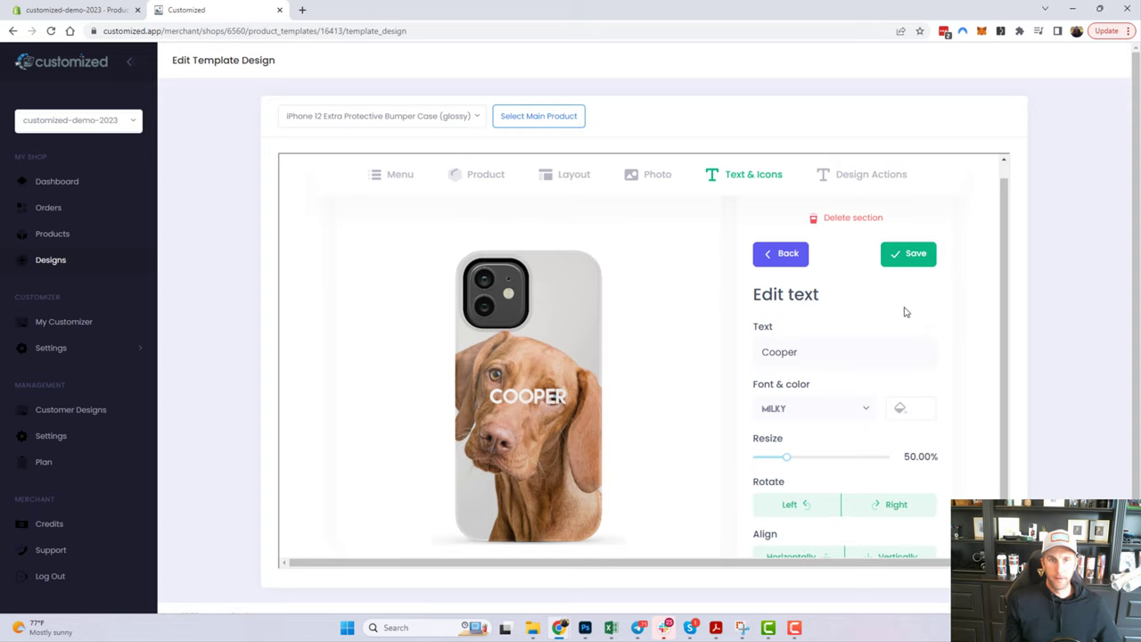
Move the Cooper text to the lower end of the case below the dog's face and enlarge it to 65.57%.
left_click_drag(533, 401, 530, 530)
left_click_drag(786, 459, 798, 458)
left_click_drag(564, 525, 563, 518)
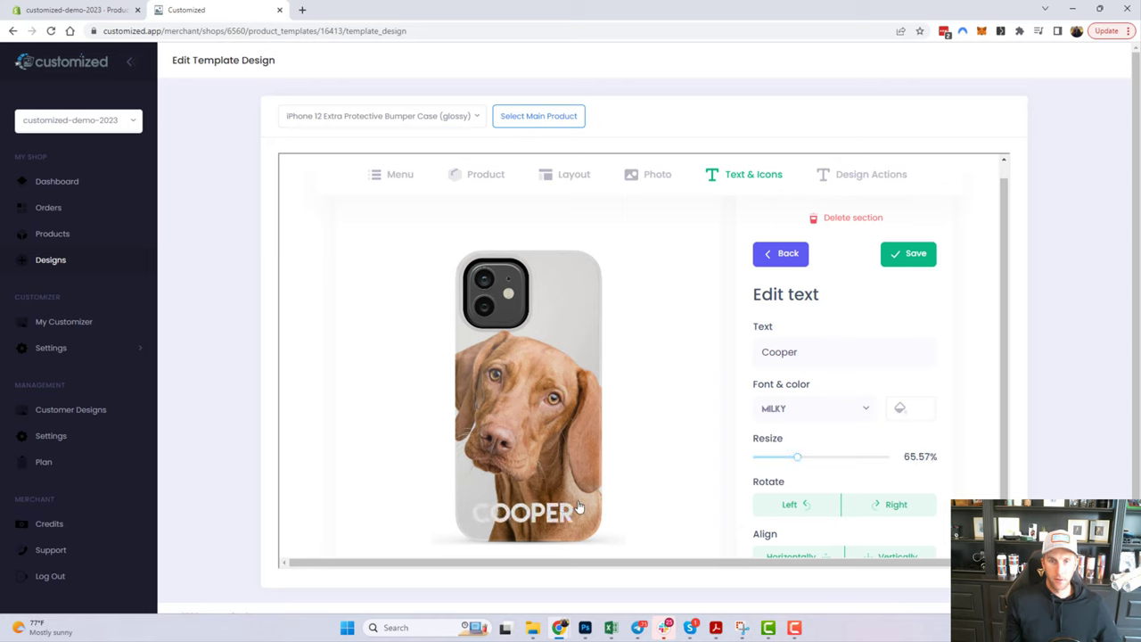
Change the Cooper text color to the basic color Azure.
scroll(909, 456, "down", 1)
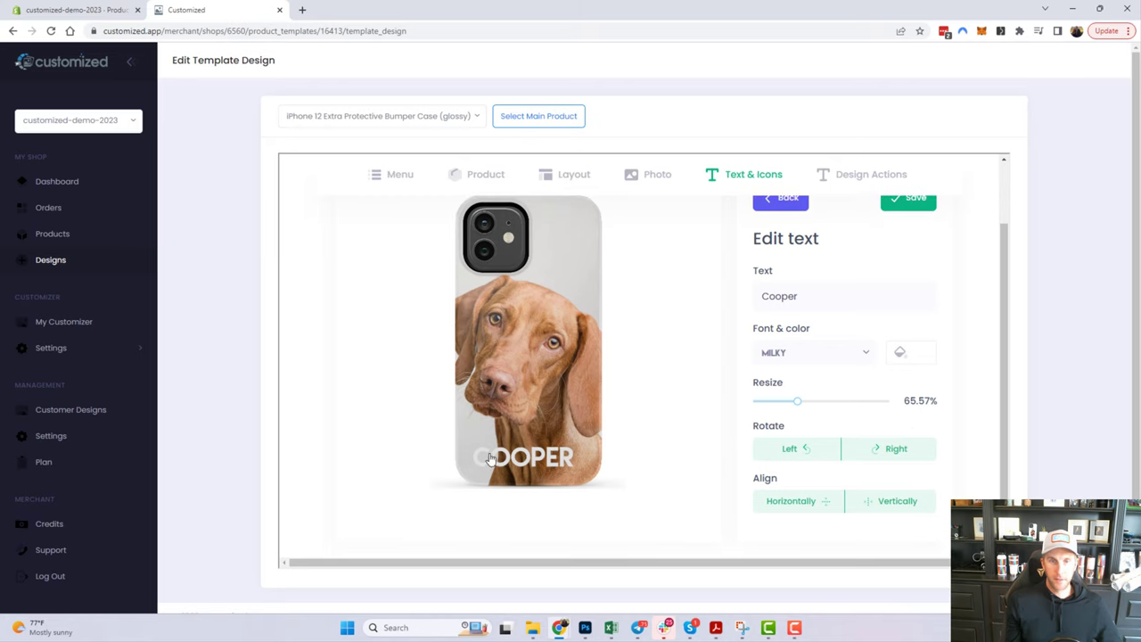
left_click(901, 357)
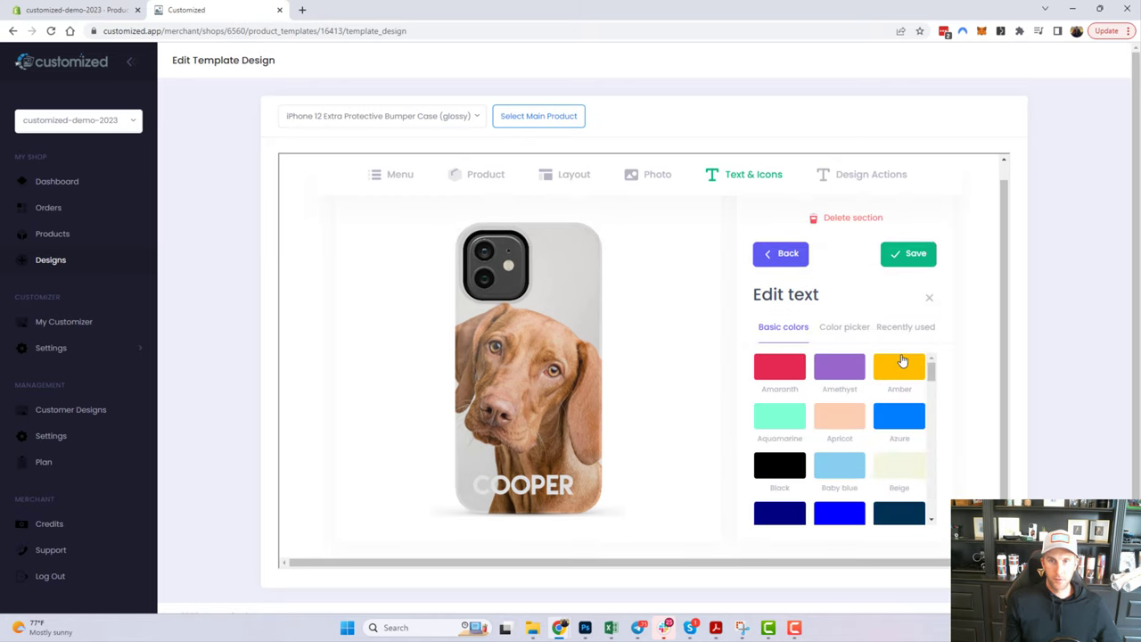
left_click(913, 416)
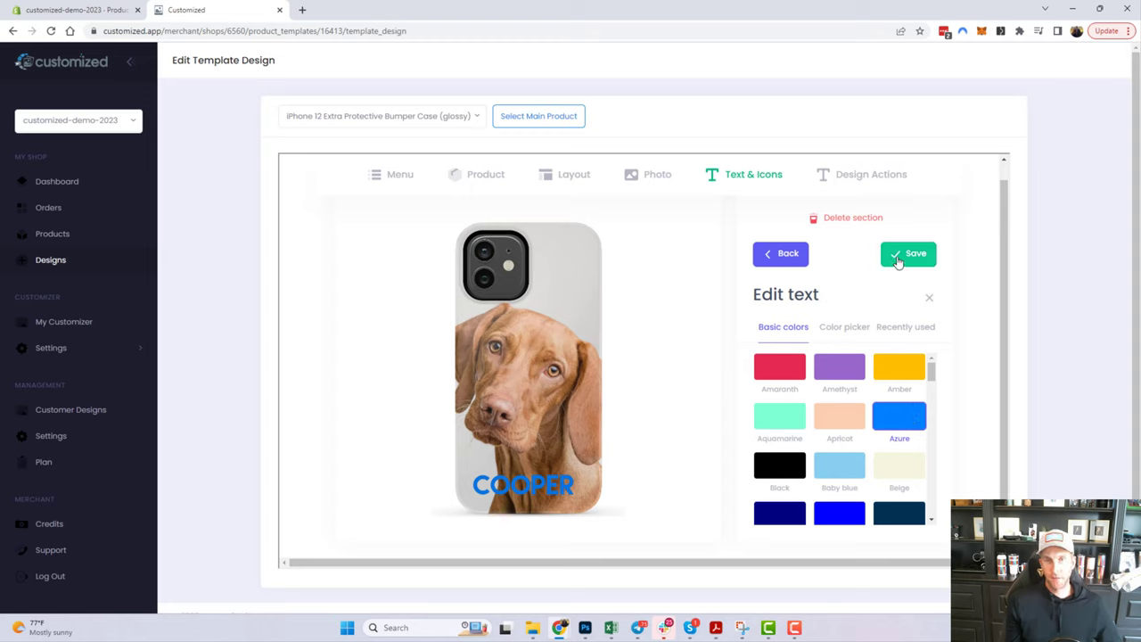
left_click(929, 297)
Reposition the Cooper text near the case's lower edge, align it vertically, and save the text edit.
scroll(891, 490, "down", 1)
left_click(888, 502)
left_click_drag(546, 470, 546, 453)
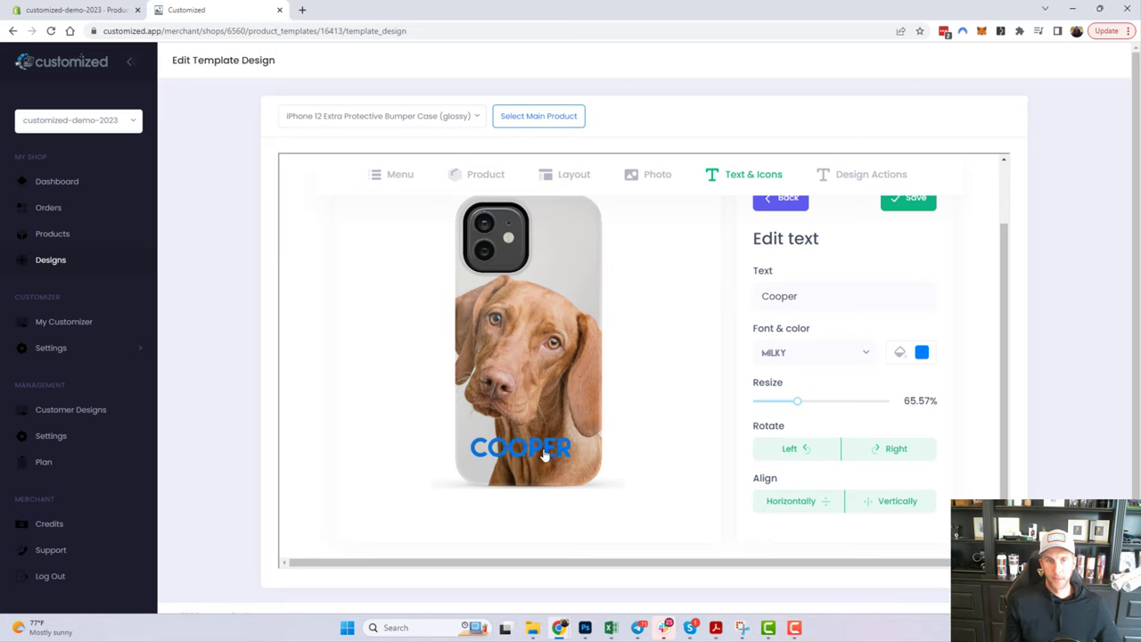
left_click(869, 497)
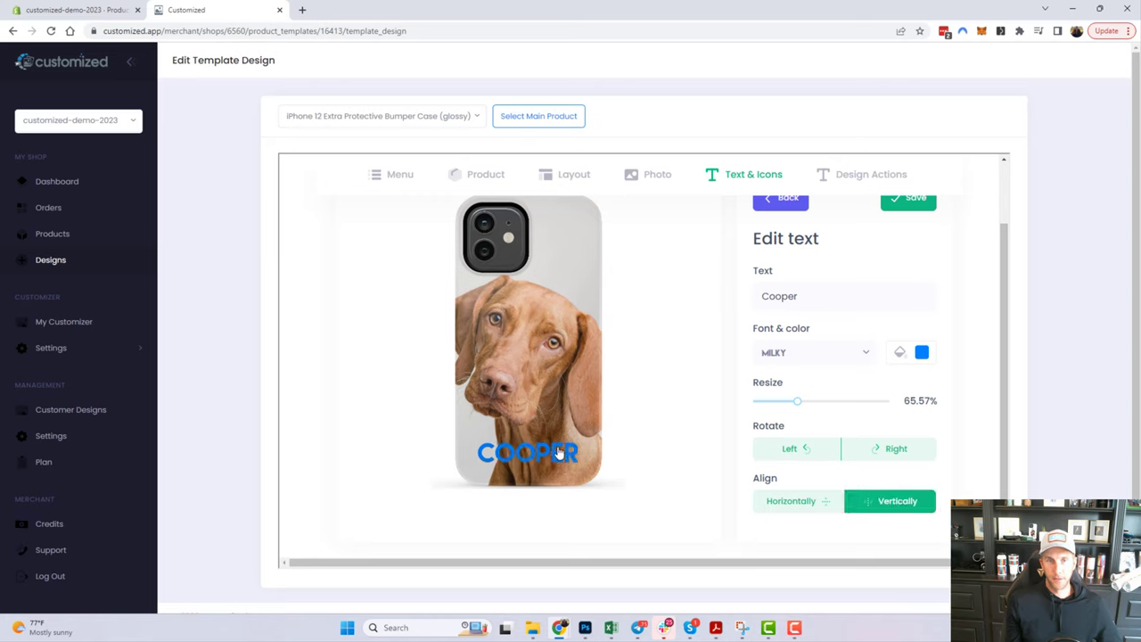
scroll(759, 423, "up", 2)
scroll(865, 290, "down", 1)
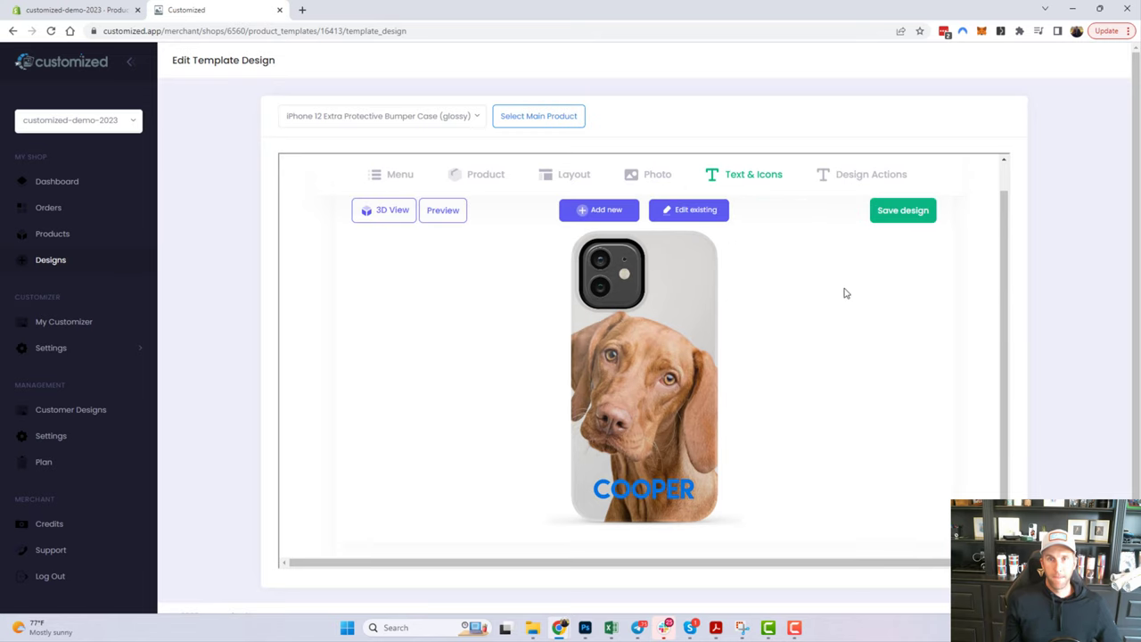
Add the black paw print clipart from the General category to the phone case.
left_click(585, 214)
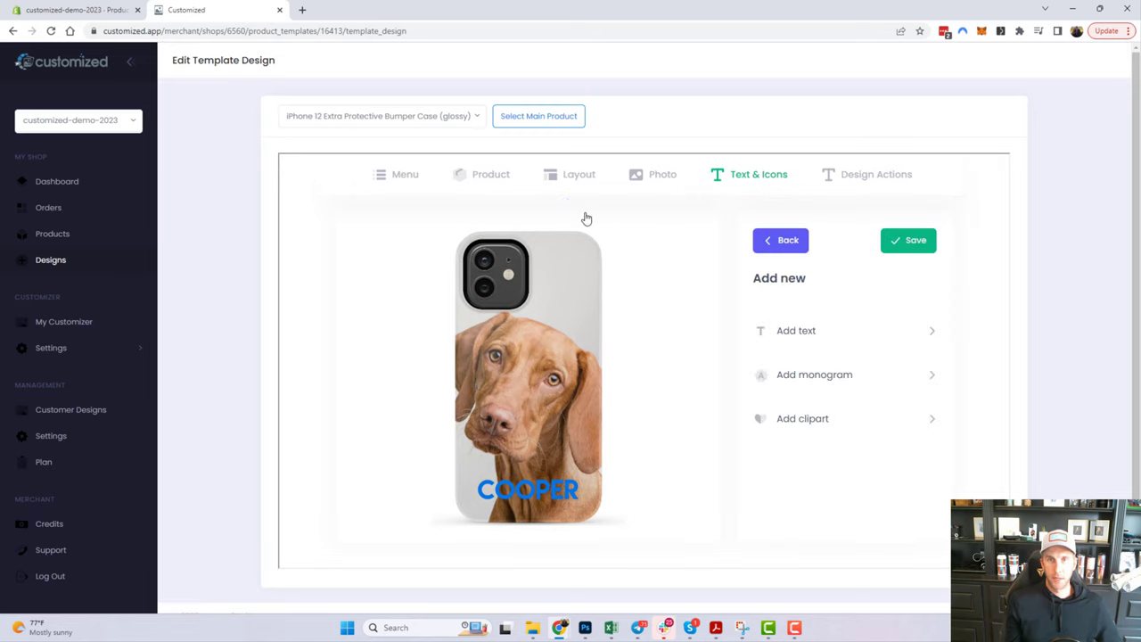
left_click(797, 418)
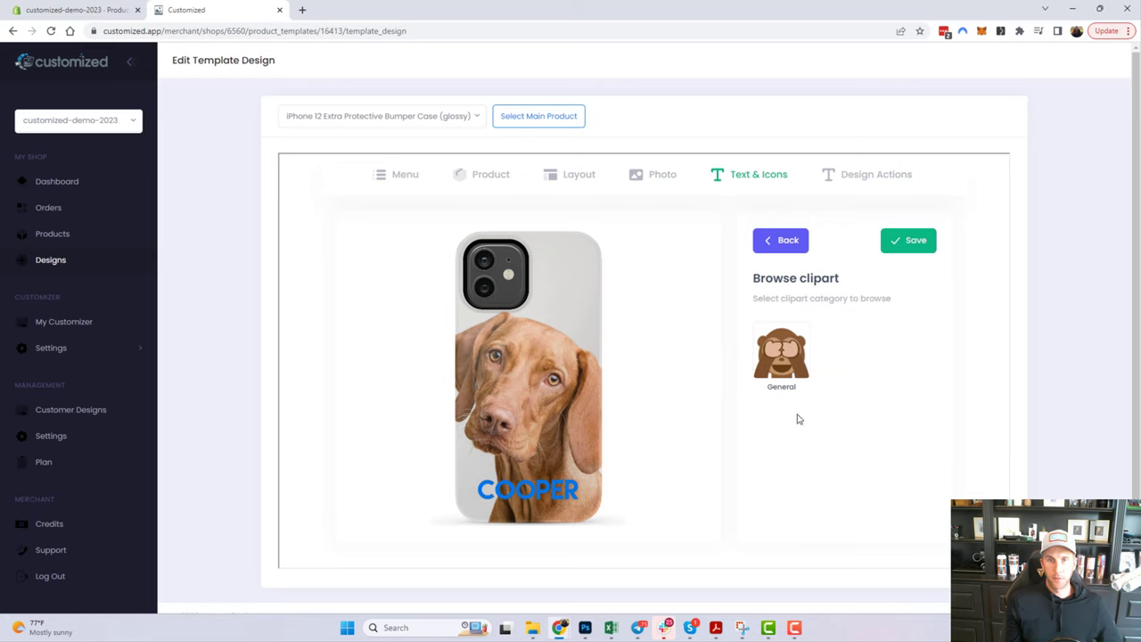
left_click(784, 371)
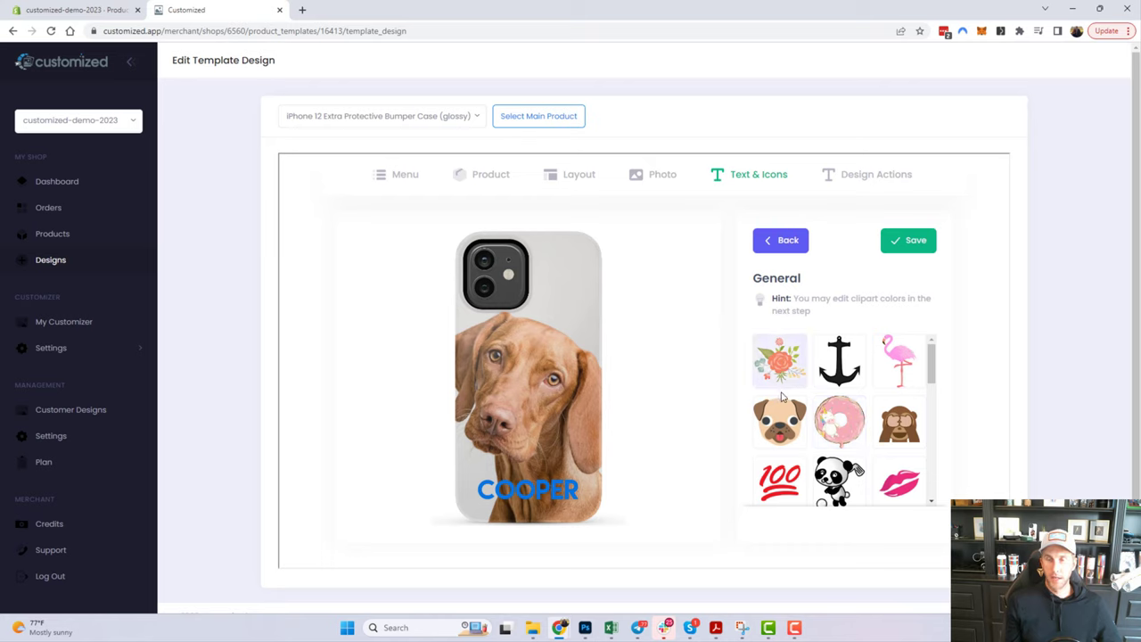
left_click_drag(934, 378, 935, 413)
left_click(834, 386)
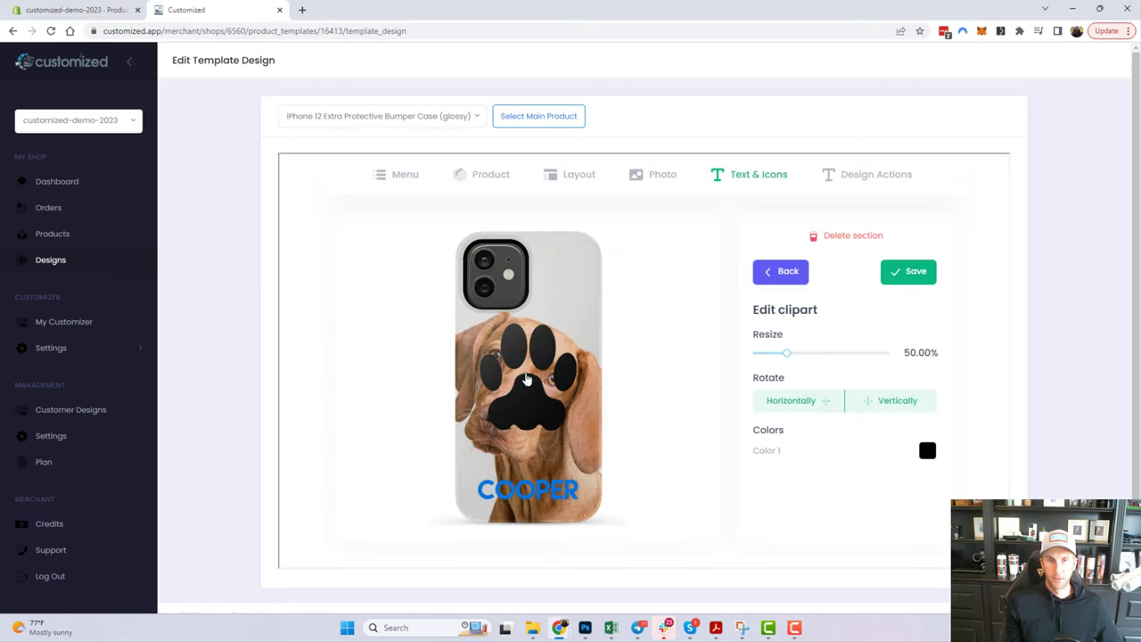
Move the paw print behind the Cooper text and reduce its size to 30.96%.
left_click_drag(528, 379, 527, 469)
left_click_drag(786, 353, 769, 353)
left_click_drag(522, 468, 524, 498)
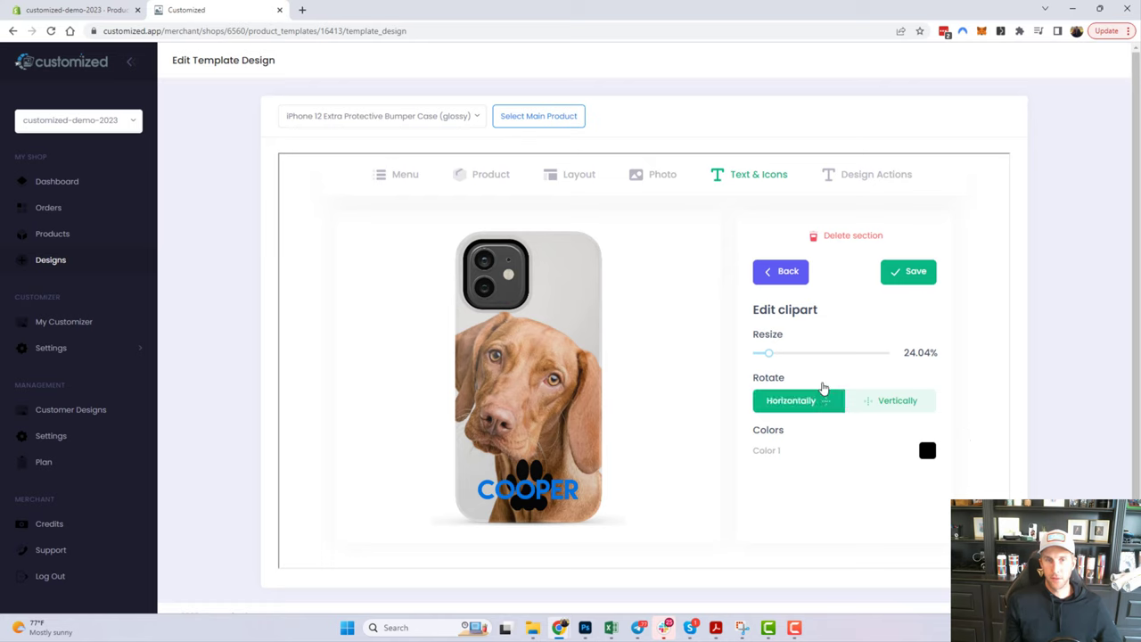
left_click_drag(768, 353, 774, 353)
Try both alignments on the paw print, place it back behind the Cooper text aligned horizontally, and save the clipart edit.
left_click(909, 406)
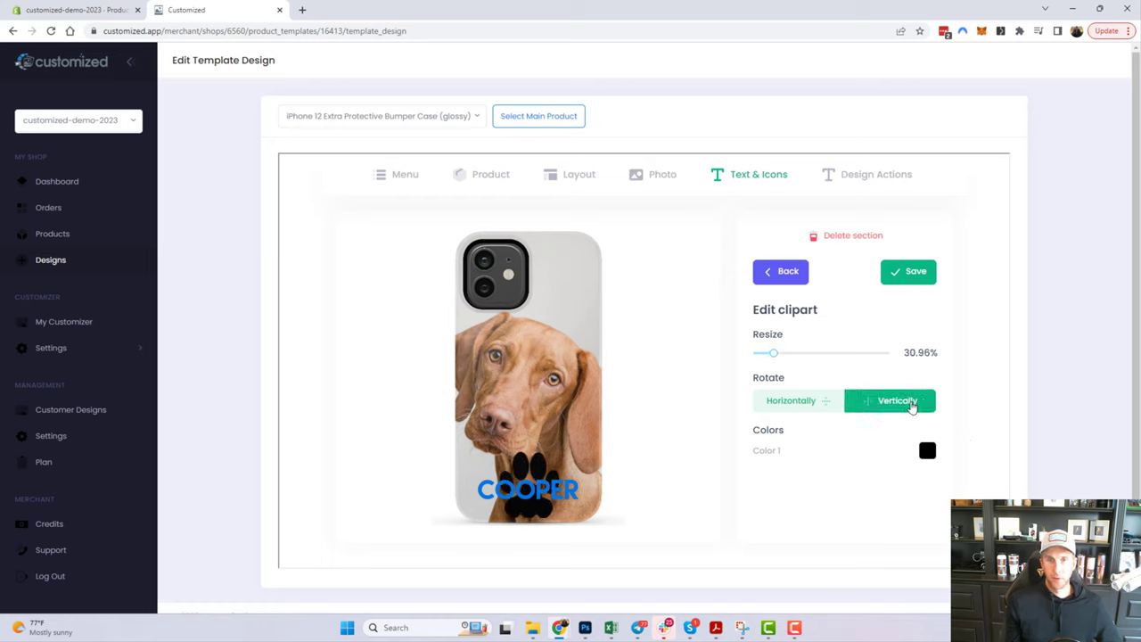
left_click(808, 411)
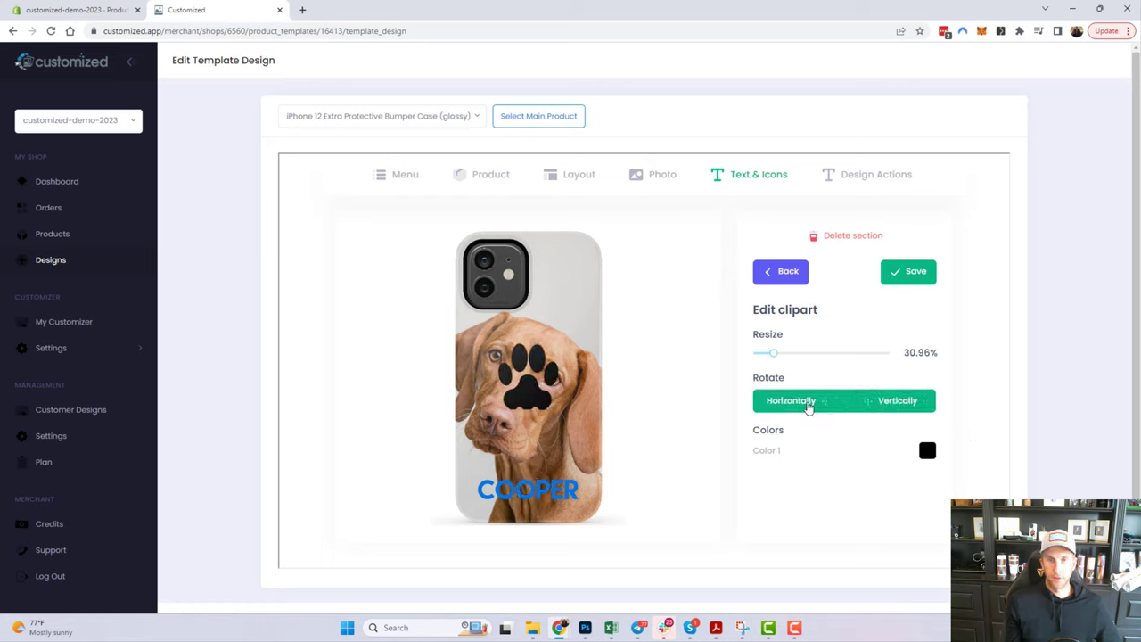
left_click_drag(527, 367, 527, 468)
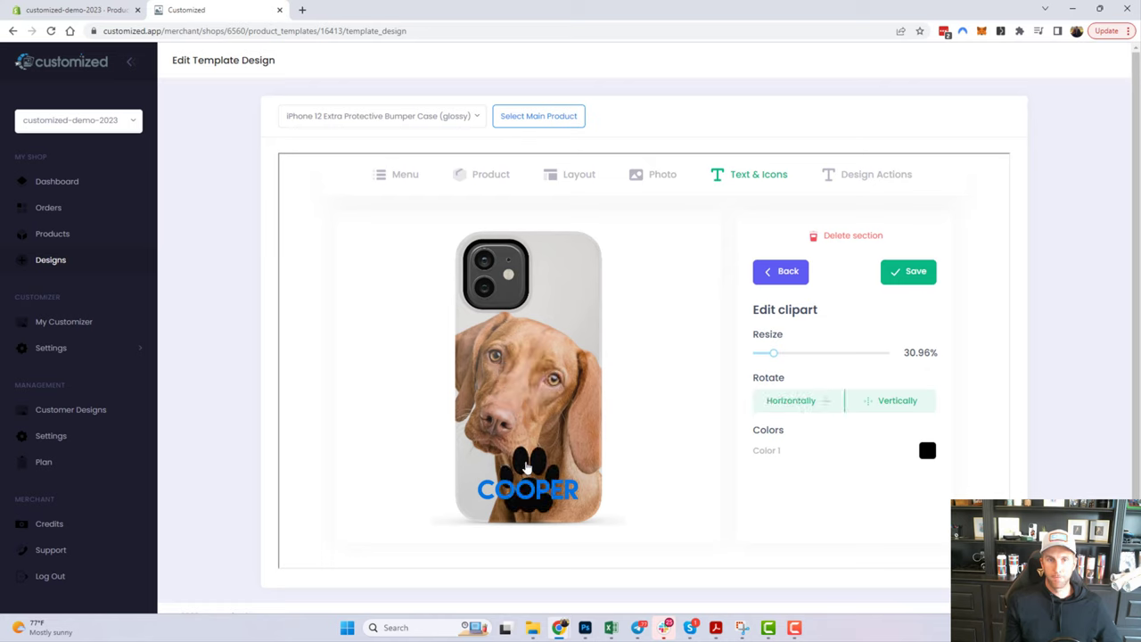
left_click(835, 411)
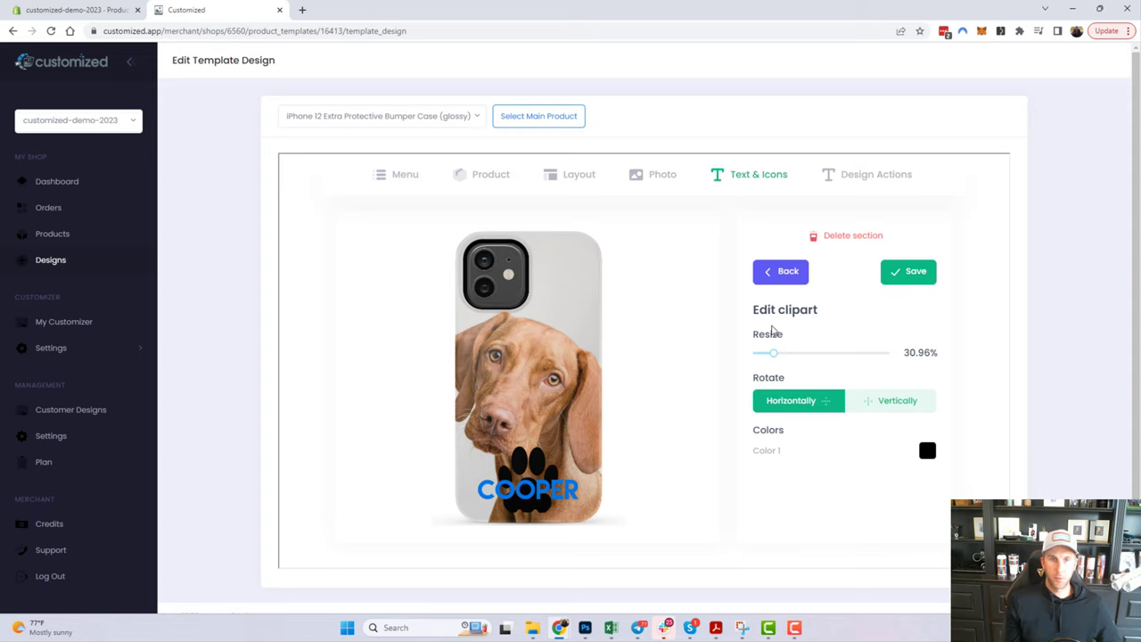
left_click(914, 272)
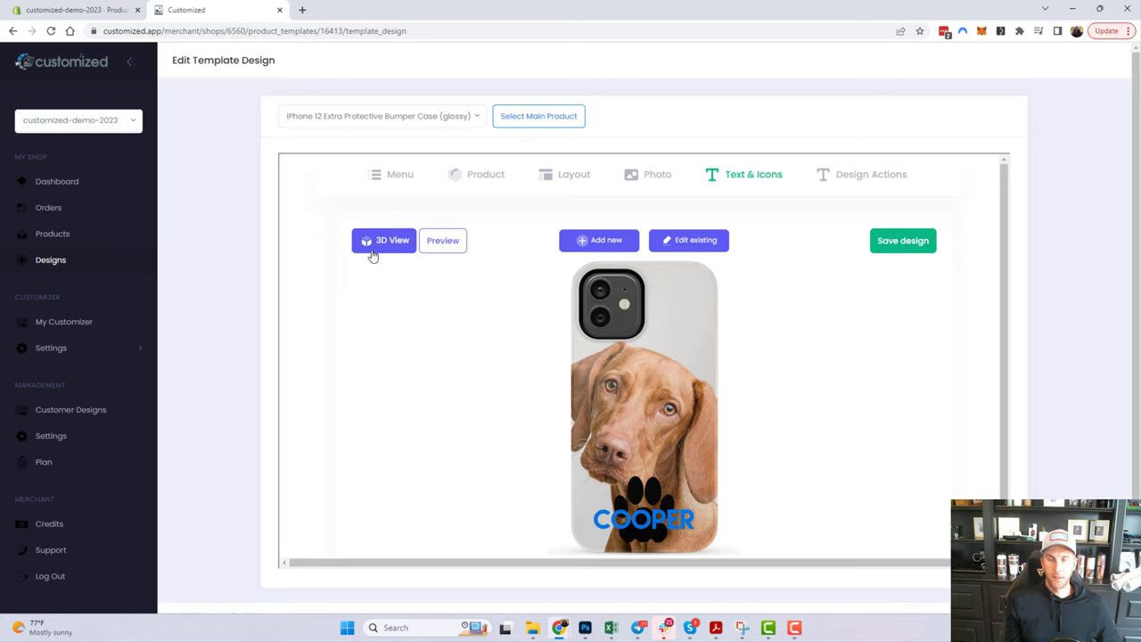
Save the finished design for all variants and agree to sync it to the store now.
left_click(916, 246)
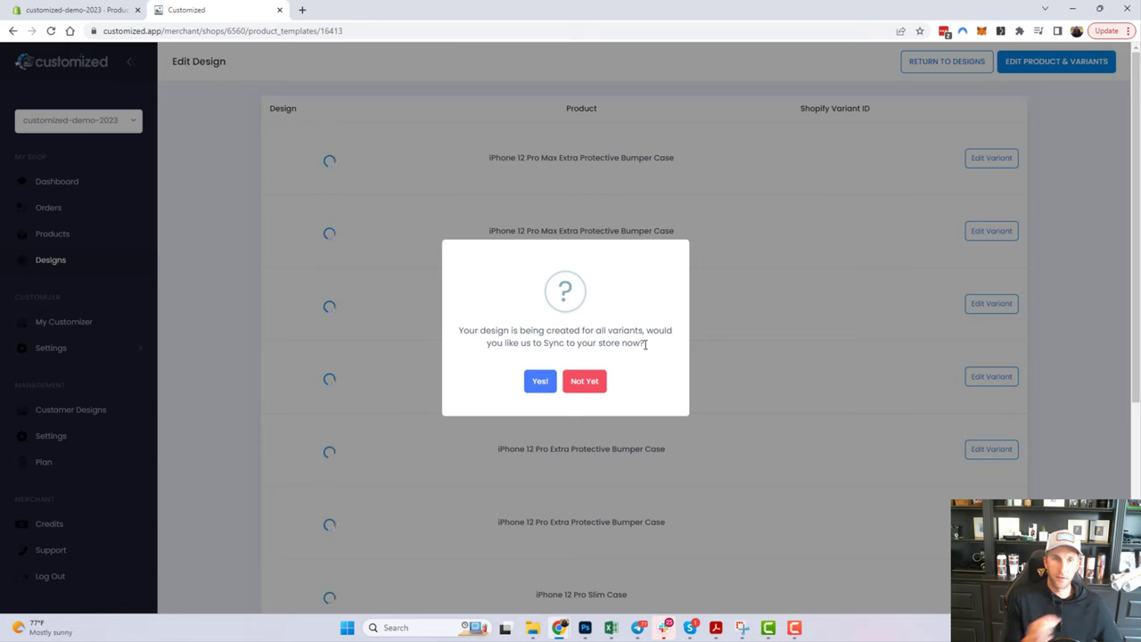
left_click(540, 383)
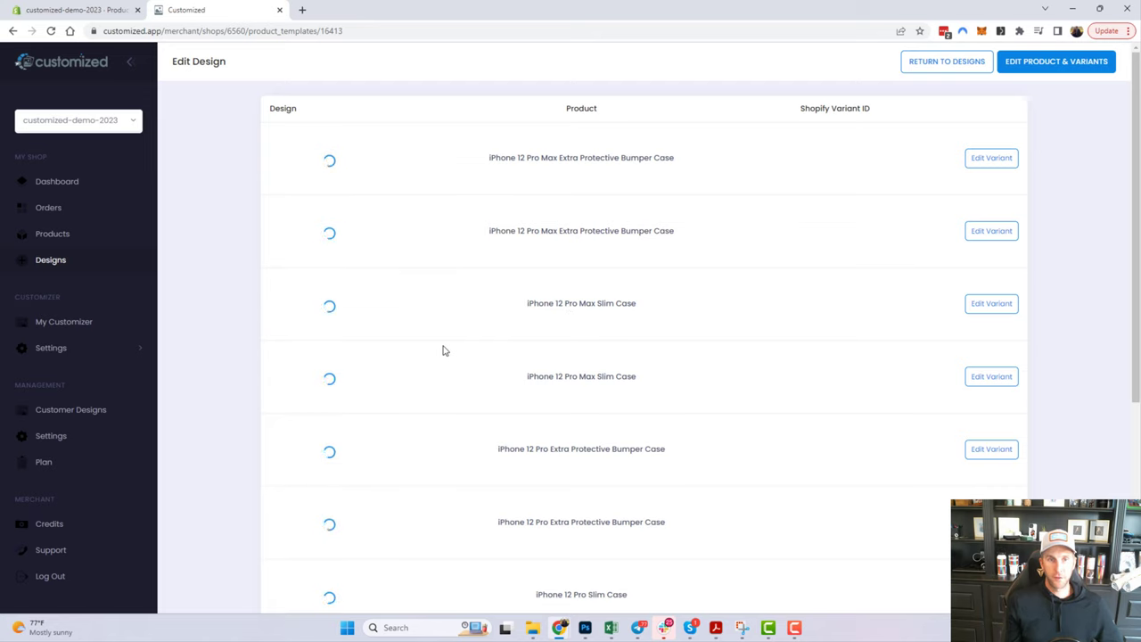
Check the generated Cooper design previews across the first page of phone case variants.
scroll(443, 351, "down", 2)
scroll(436, 416, "up", 2)
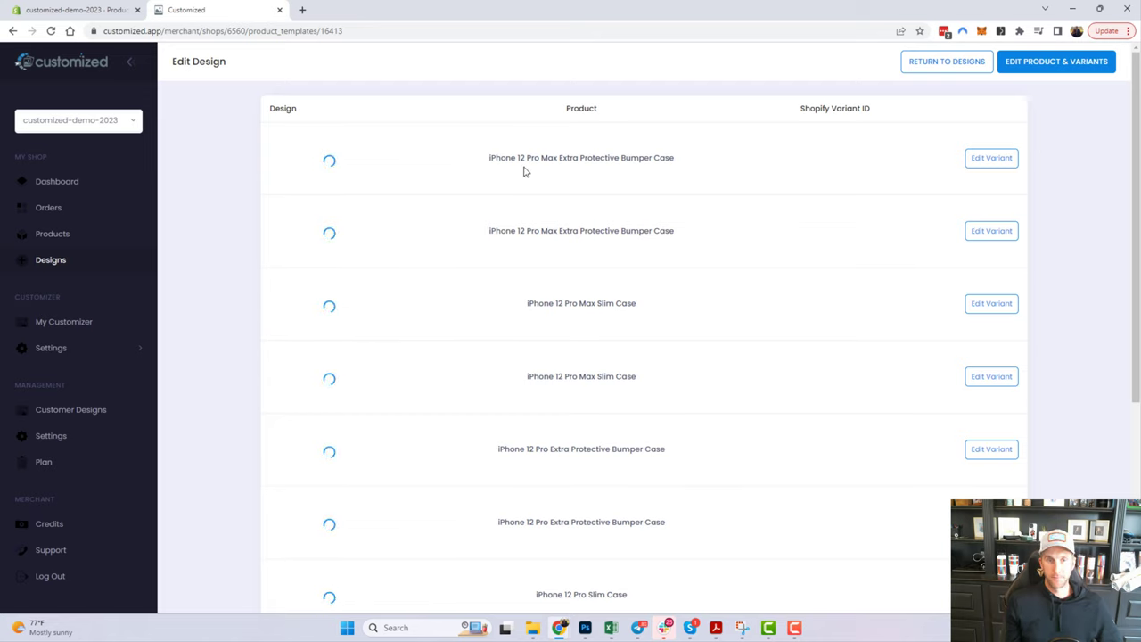
scroll(523, 183, "down", 3)
scroll(526, 205, "up", 3)
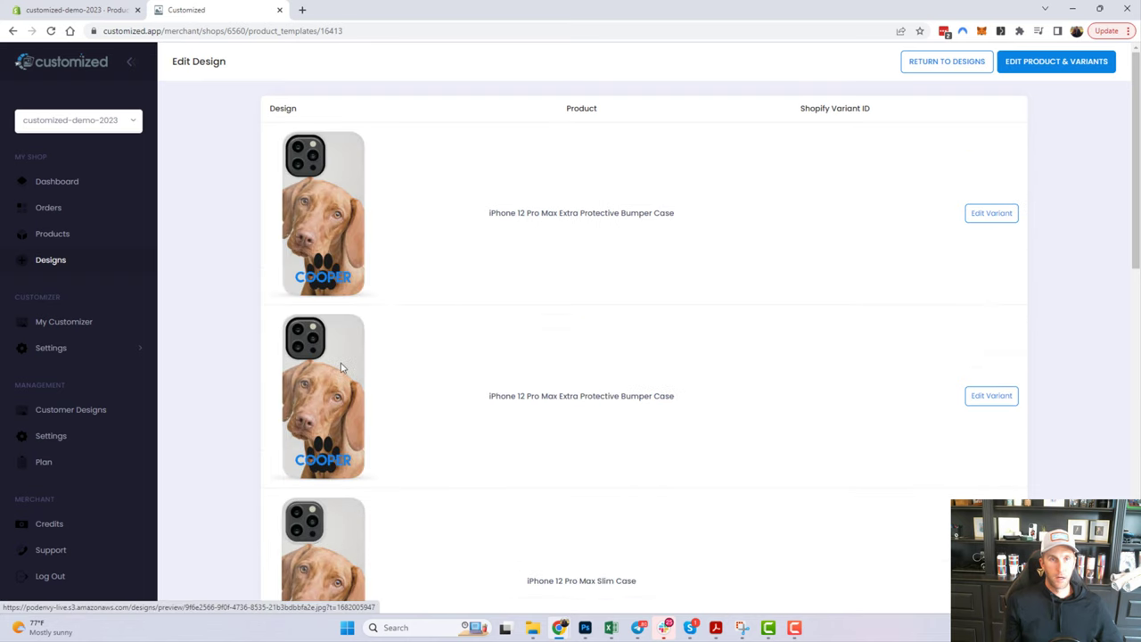
scroll(342, 367, "down", 5)
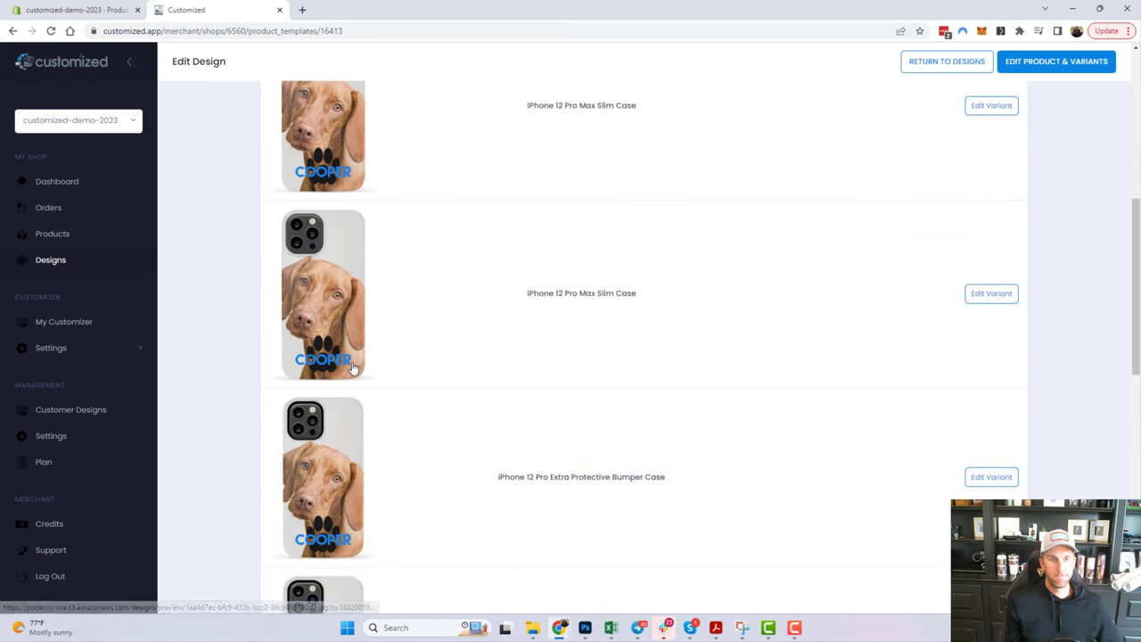
scroll(355, 367, "down", 8)
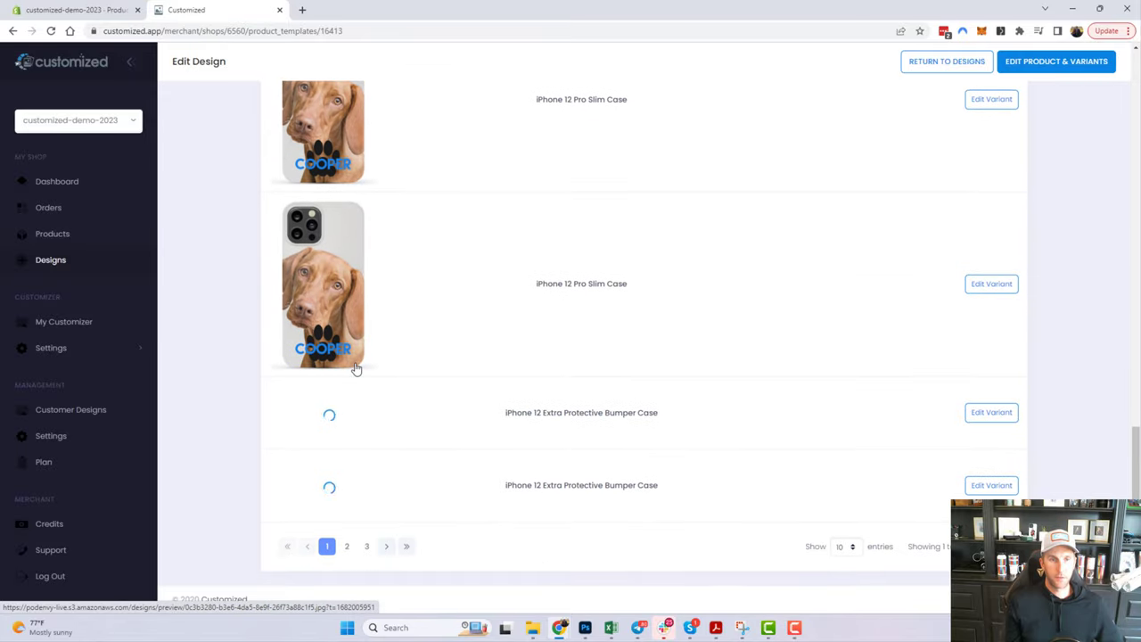
Show 50 variants per page and look through the design previews for the different phone models.
left_click(843, 547)
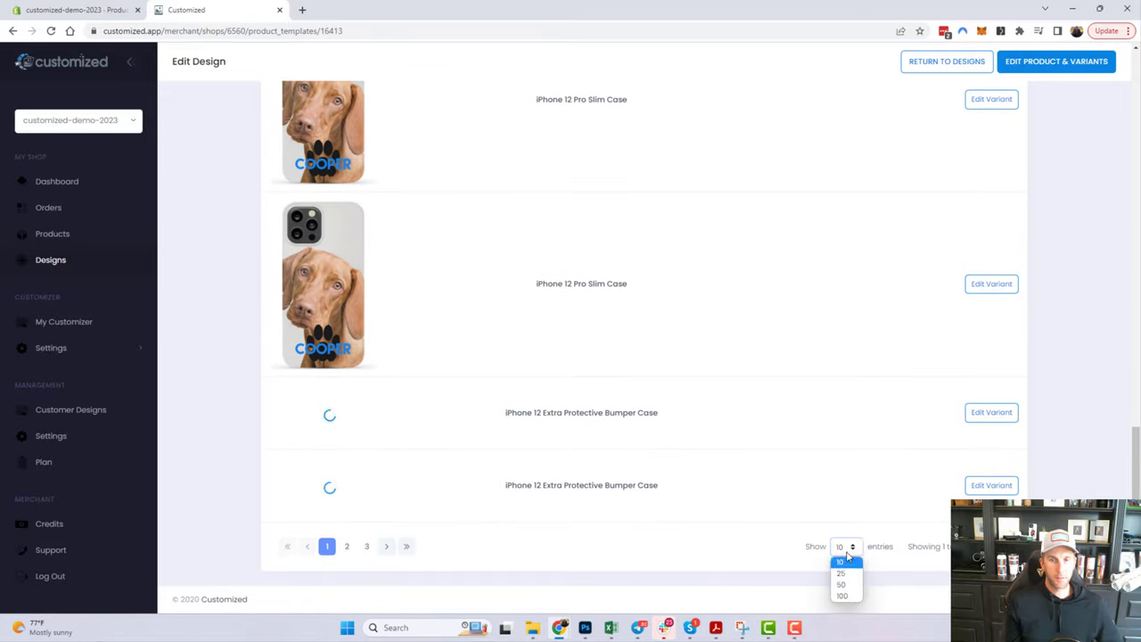
left_click(841, 586)
scroll(433, 361, "up", 10)
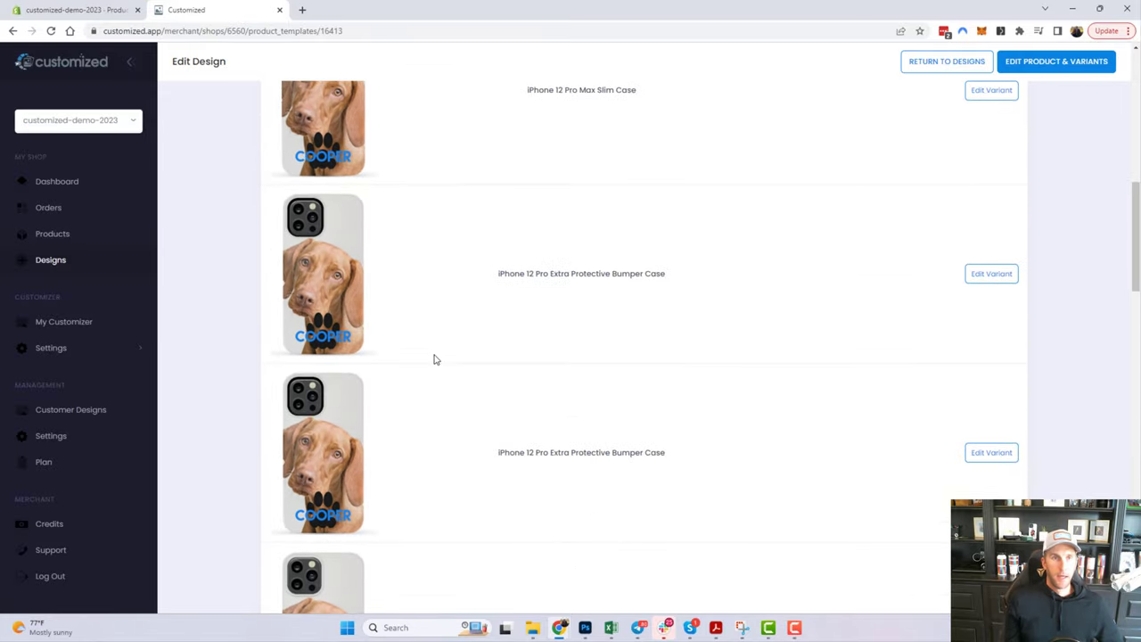
scroll(435, 359, "up", 6)
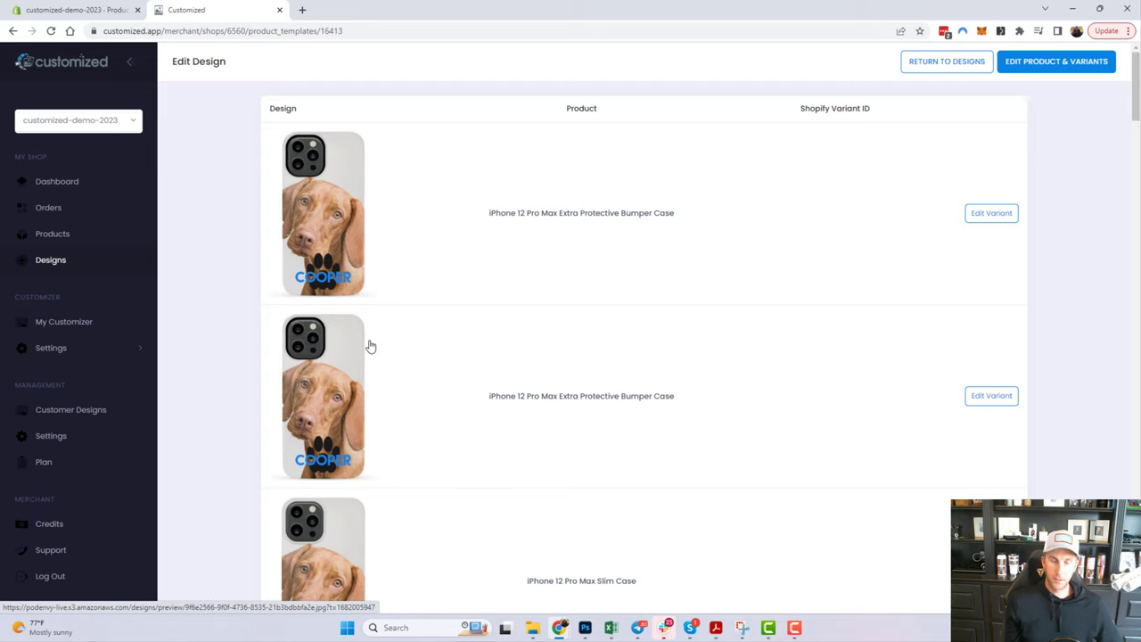
scroll(376, 344, "down", 2)
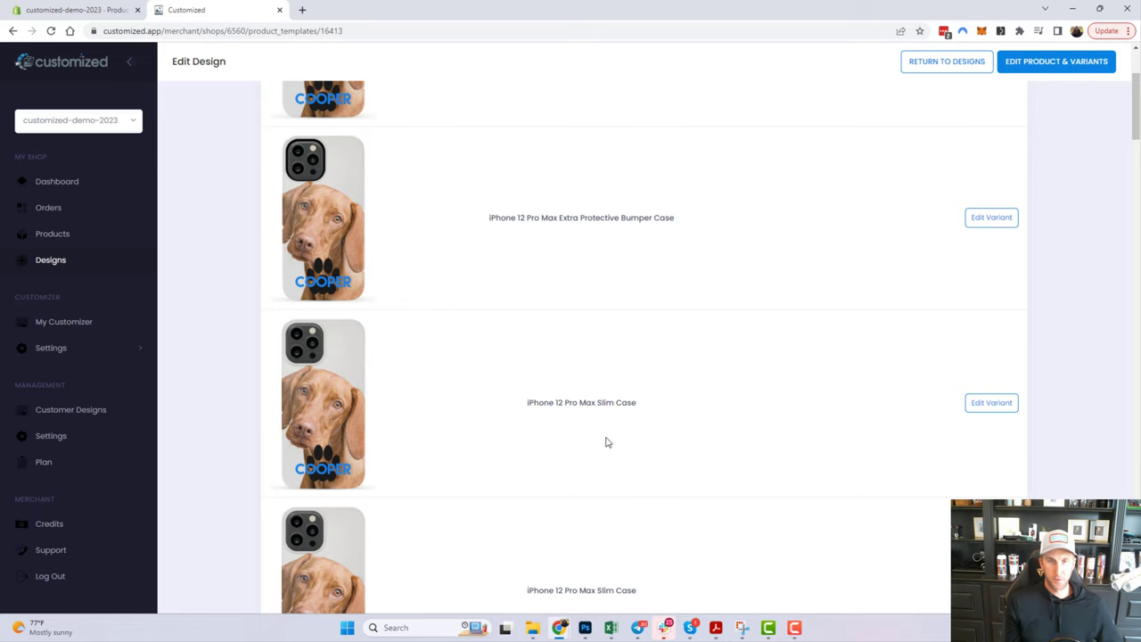
scroll(575, 428, "up", 2)
scroll(575, 423, "down", 8)
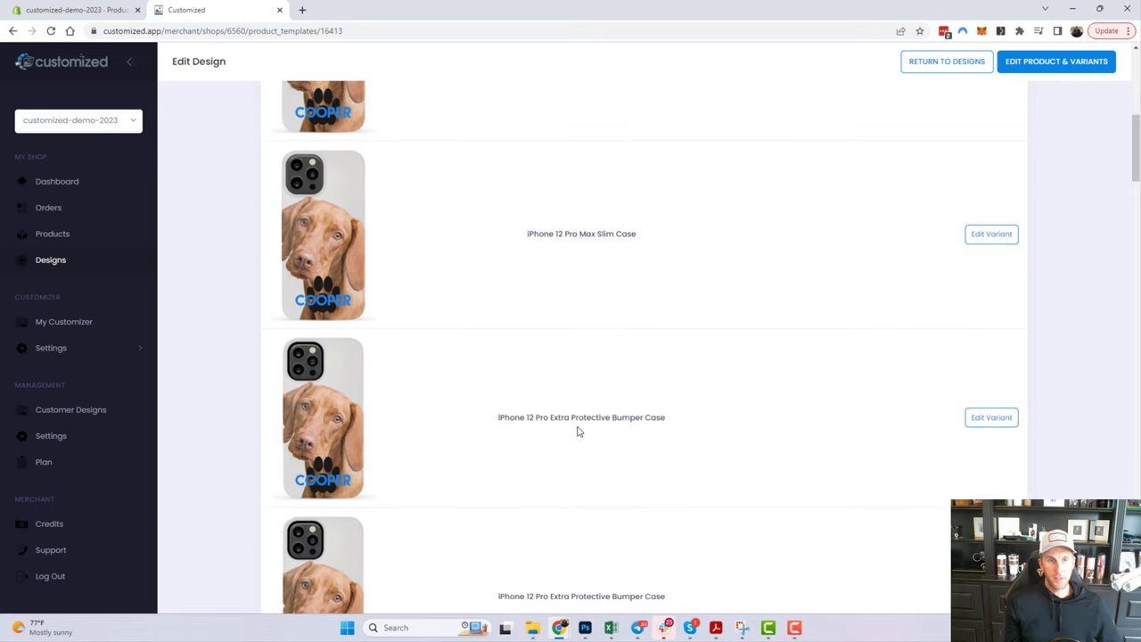
scroll(580, 434, "down", 6)
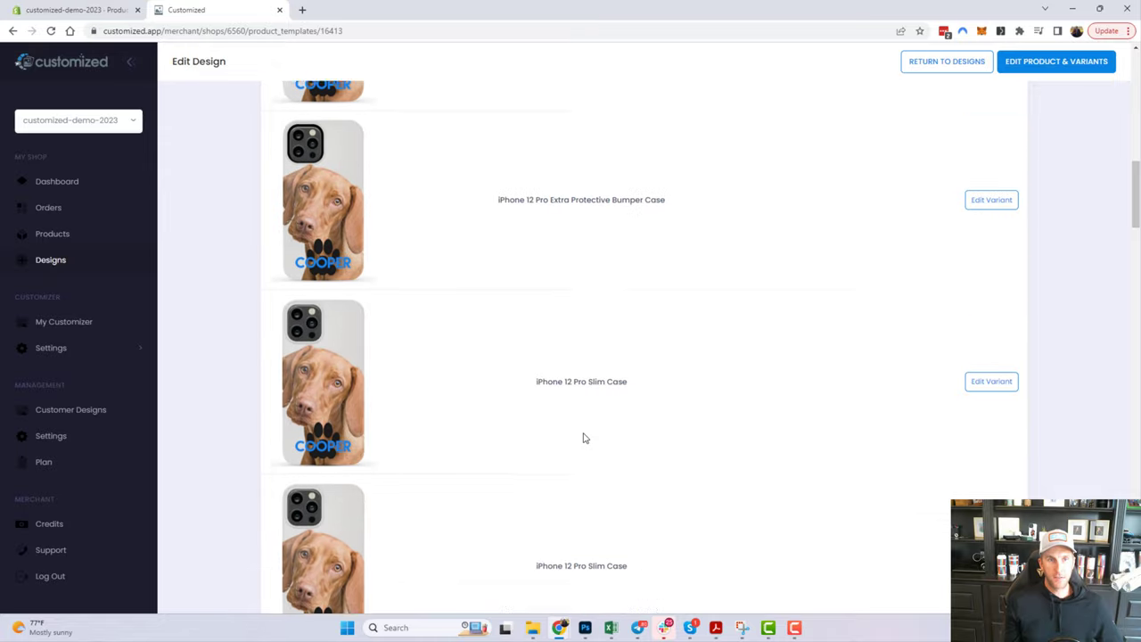
scroll(584, 438, "down", 1)
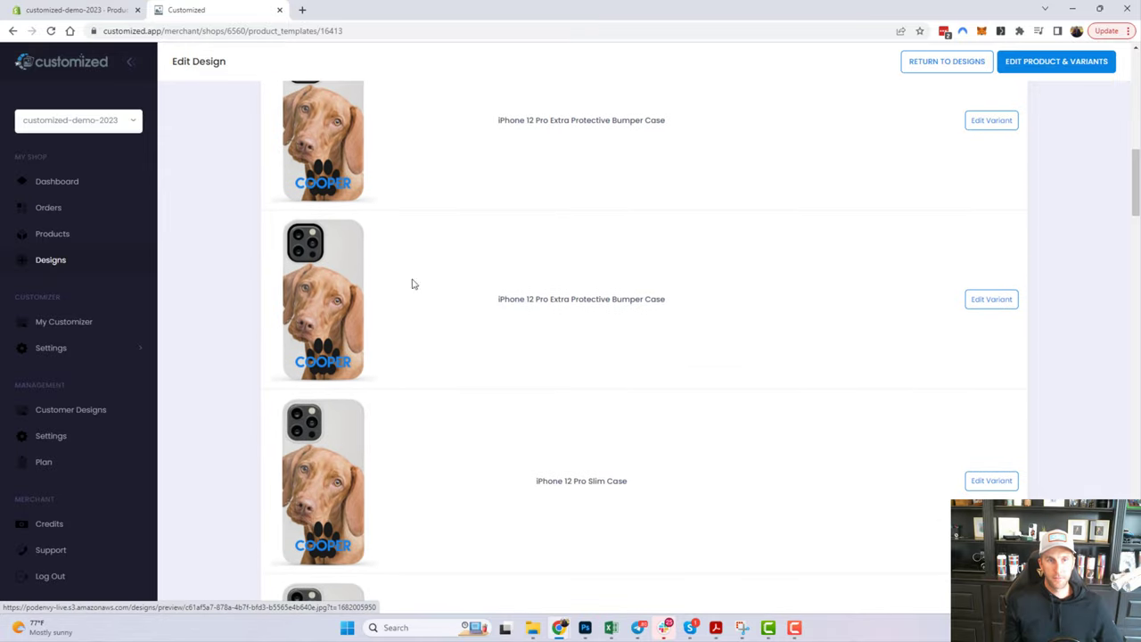
Edit the second iPhone 12 Pro Extra Protective Bumper Case variant, moving the Cooper text up over the paw print's toes, and save the design.
left_click(987, 301)
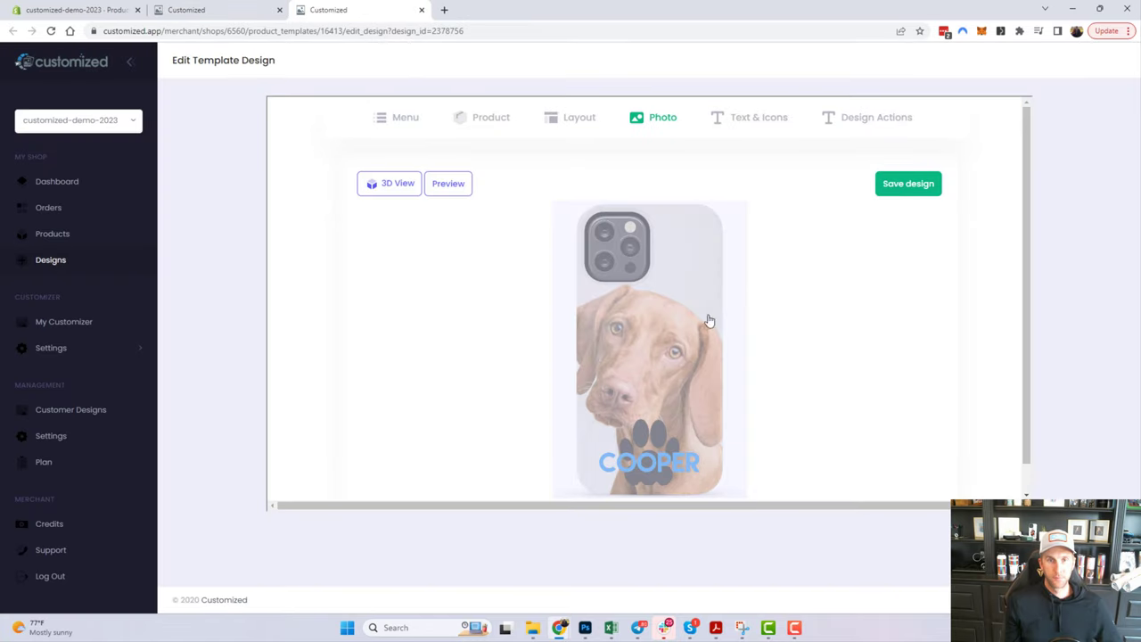
left_click(729, 120)
left_click(690, 191)
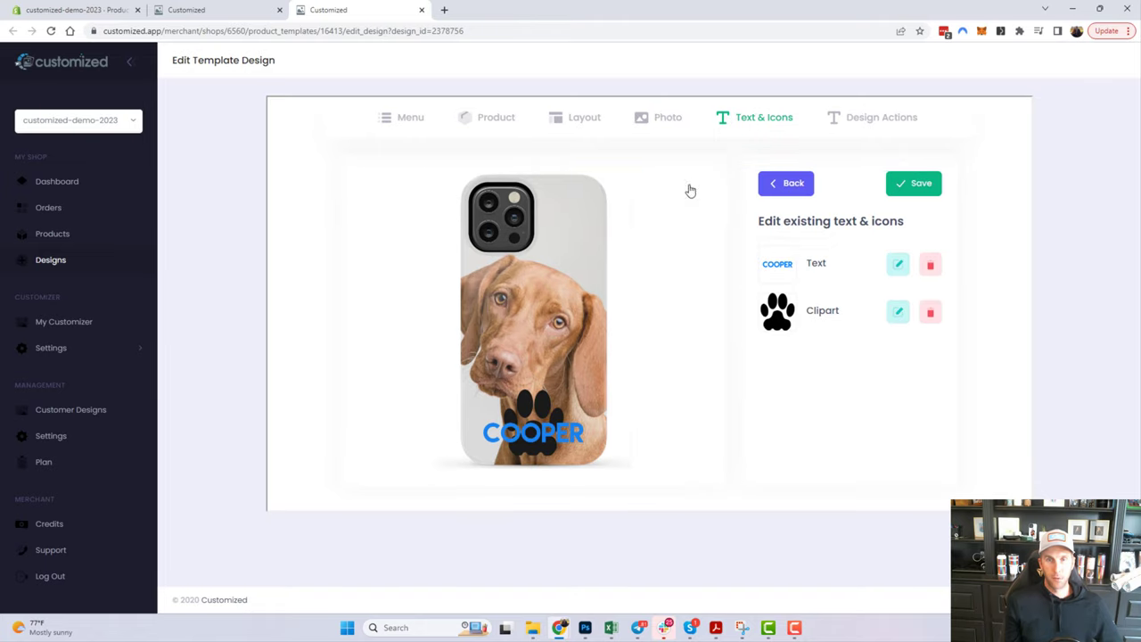
left_click(898, 264)
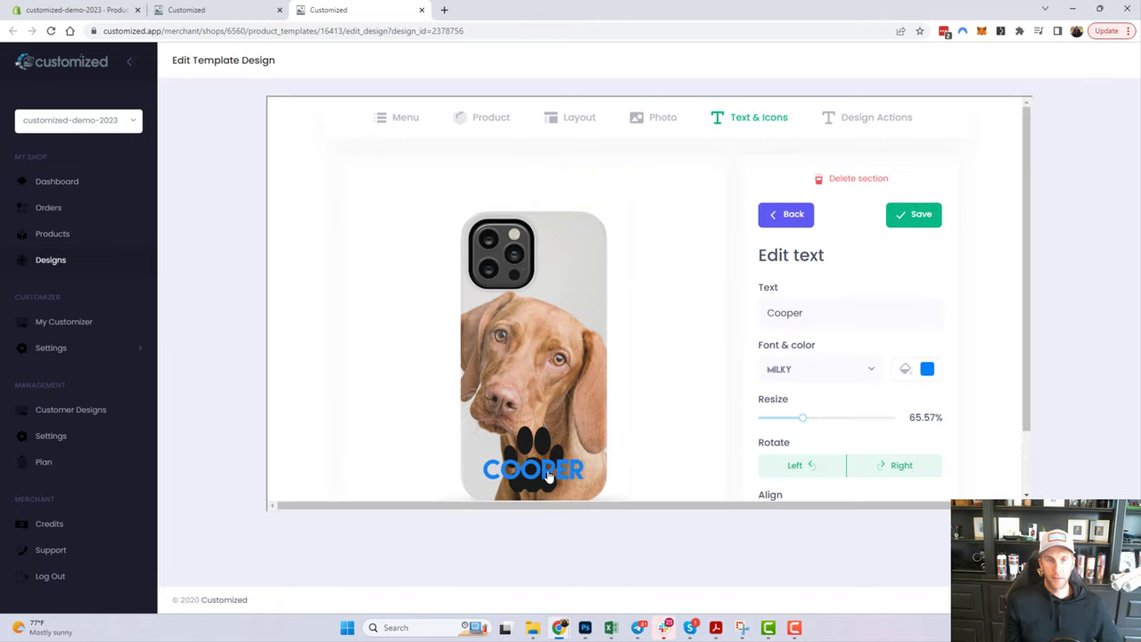
left_click_drag(548, 472, 549, 444)
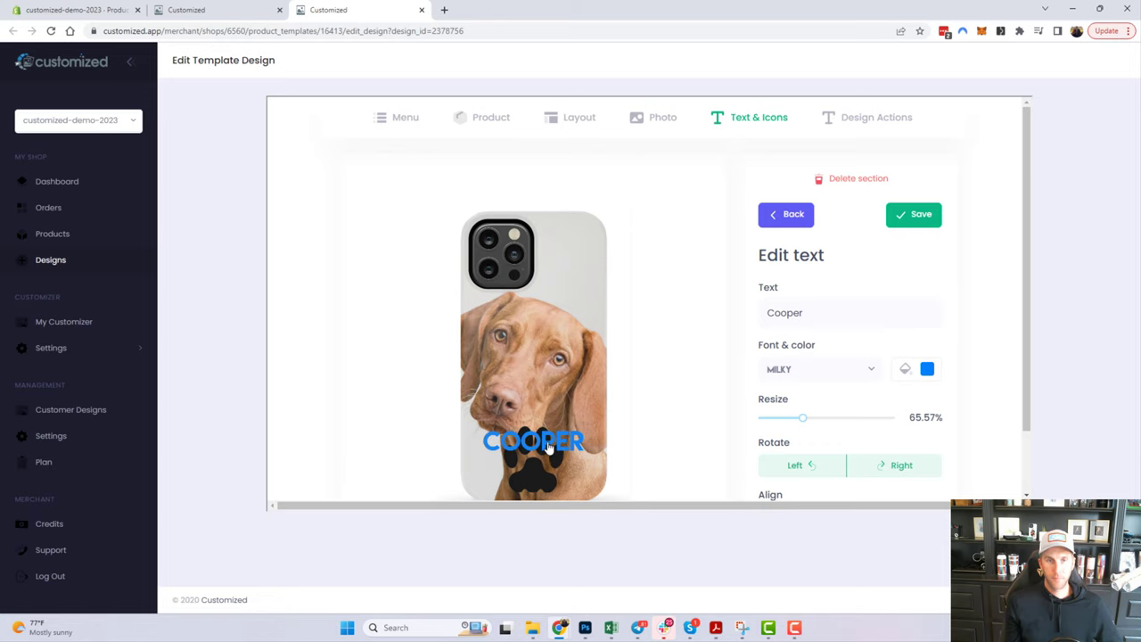
scroll(896, 383, "down", 1)
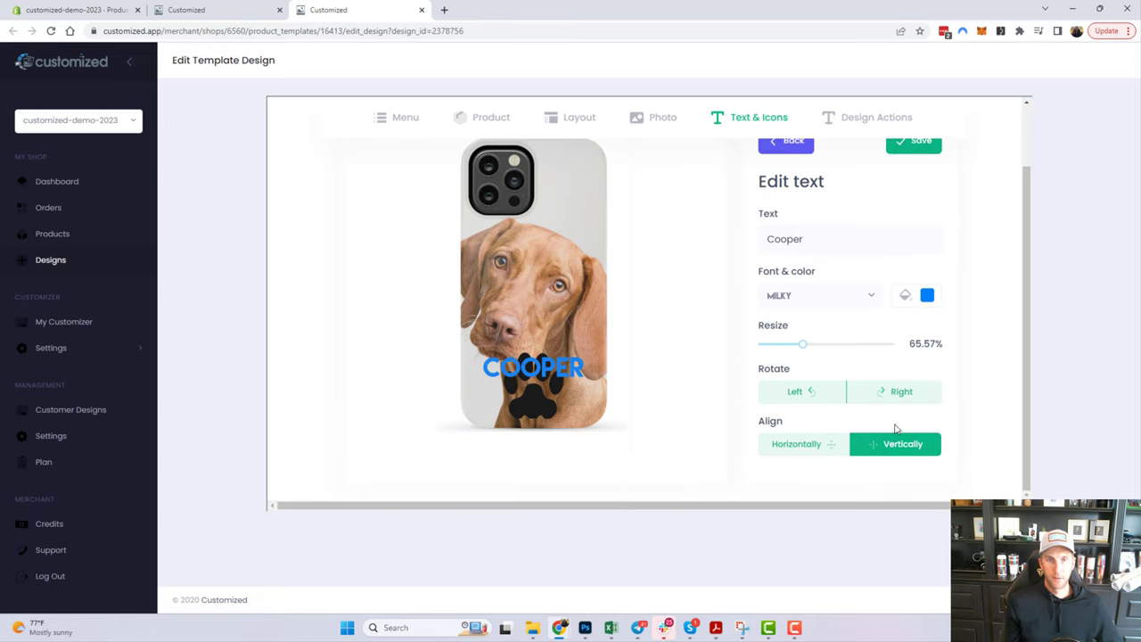
scroll(883, 346, "up", 1)
left_click(911, 214)
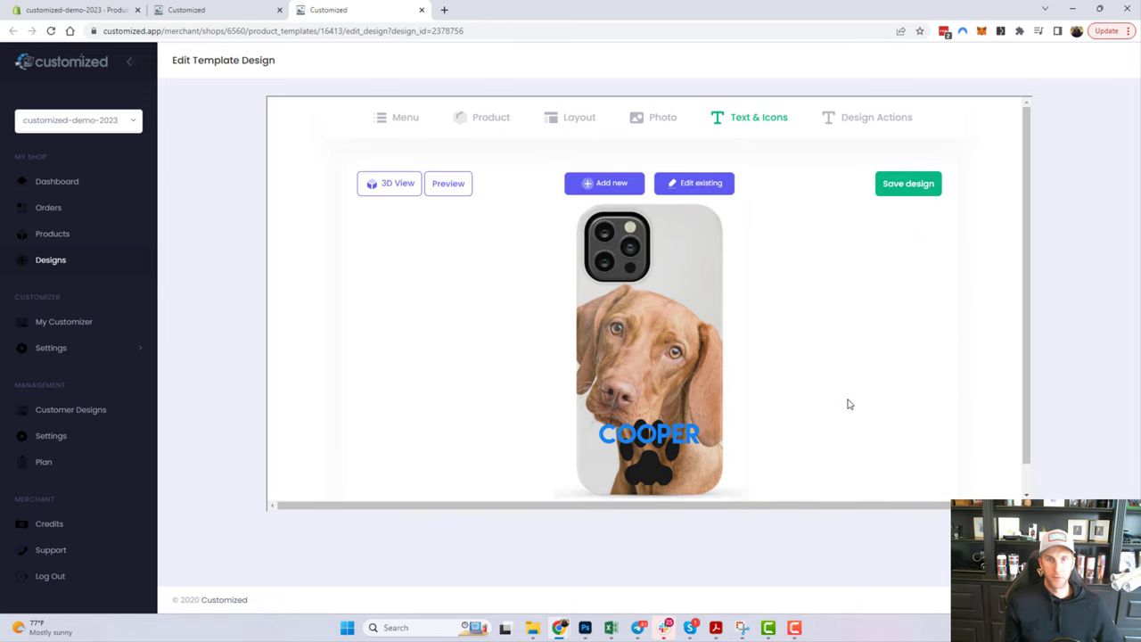
left_click(909, 183)
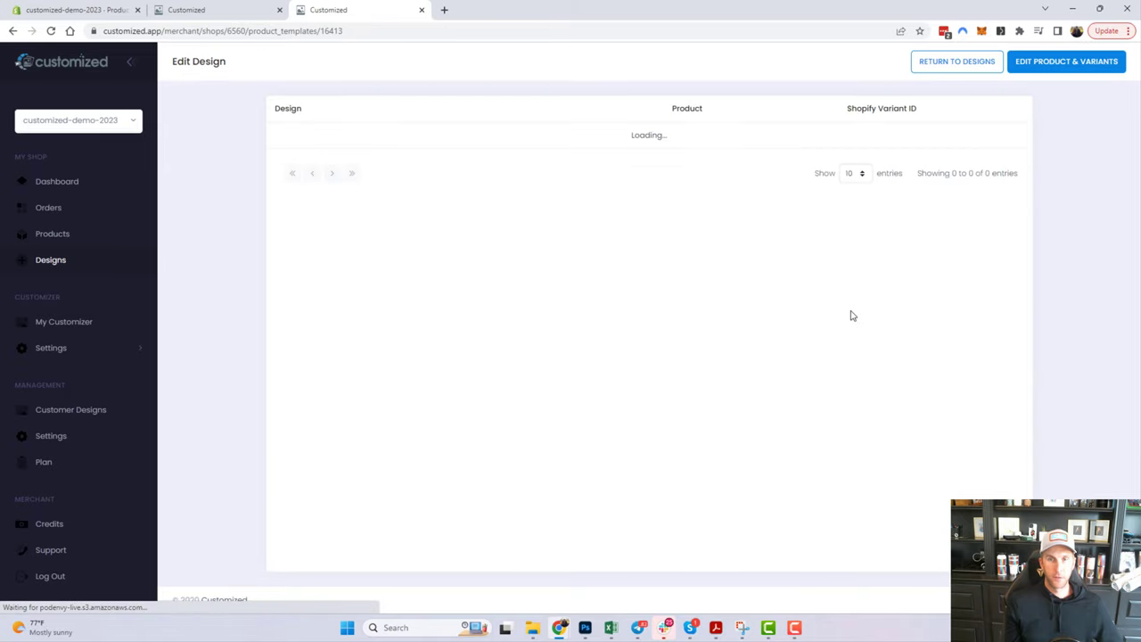
Find the edited iPhone 12 Pro Extra Protective Bumper Case in the variant list and view its preview enlarged.
scroll(430, 222, "down", 6)
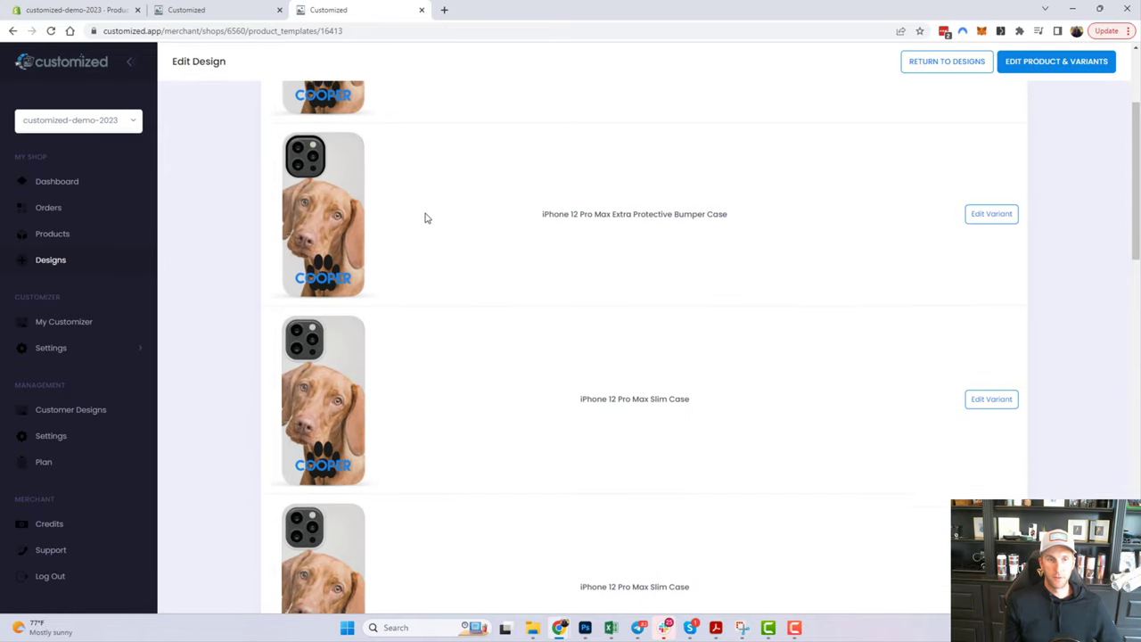
scroll(422, 222, "down", 4)
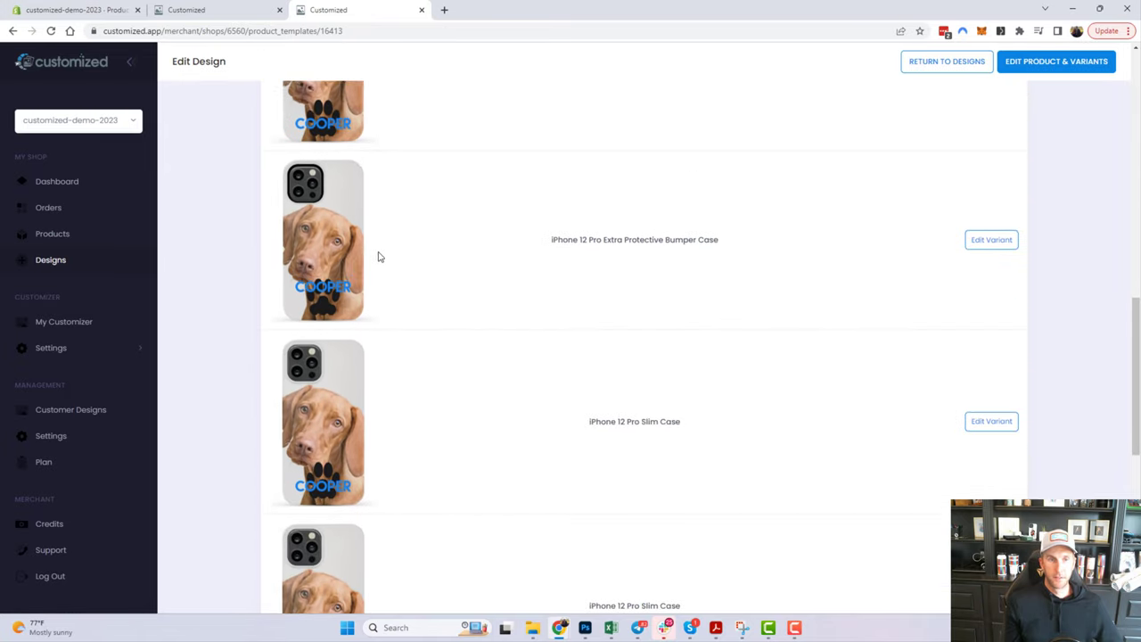
left_click(326, 286)
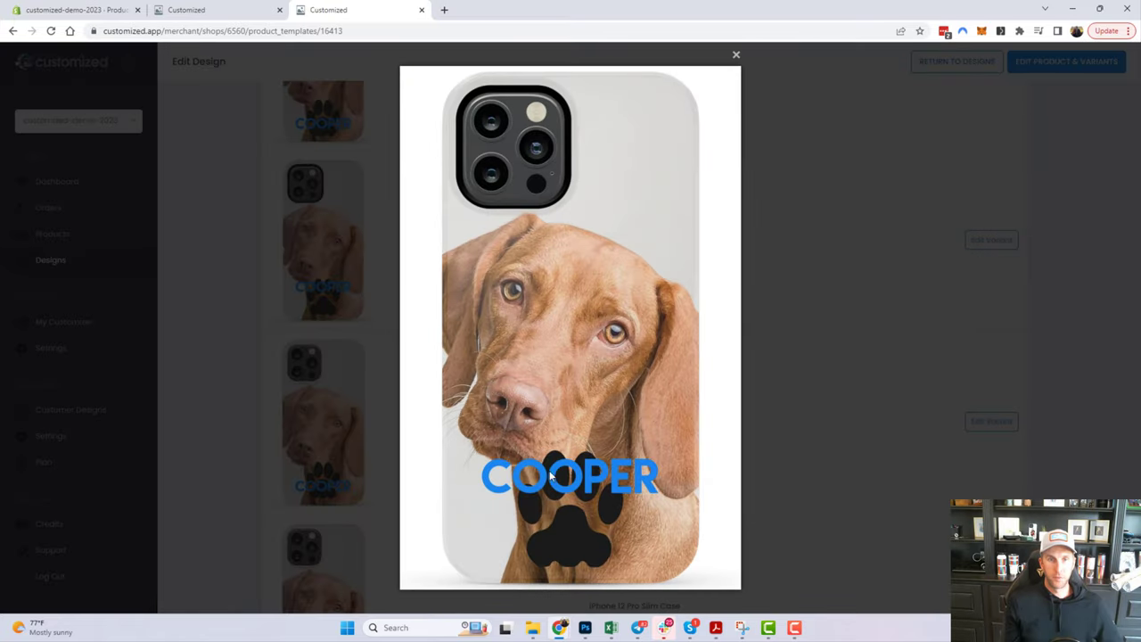
left_click(260, 349)
Show 100 variants per page and compare the remaining iPhone and Galaxy case previews.
scroll(375, 306, "down", 5)
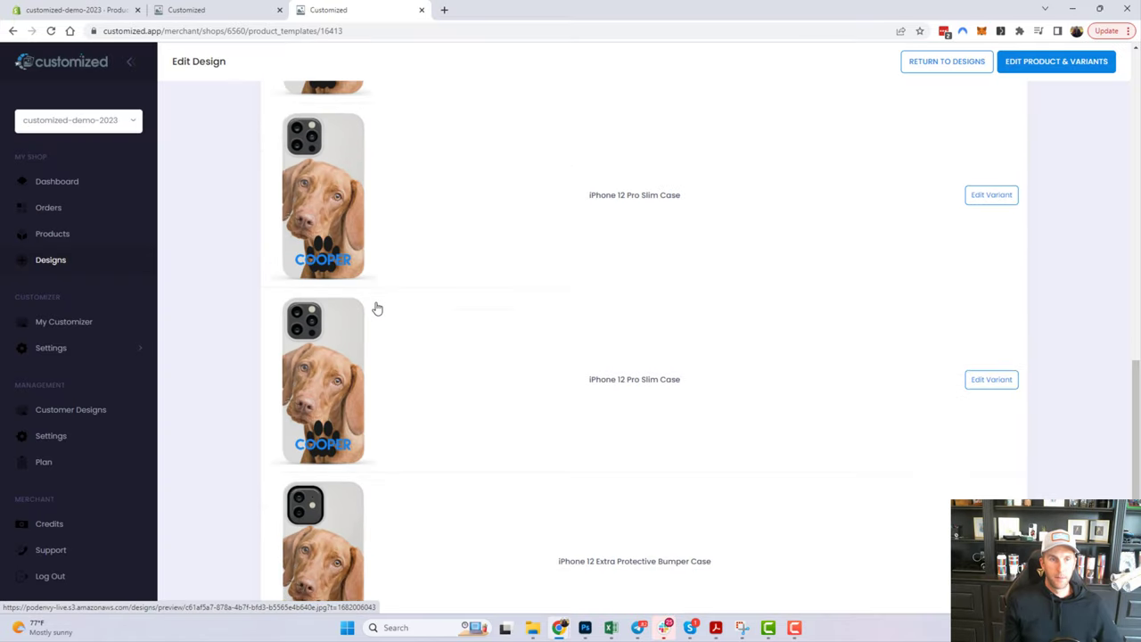
left_click(843, 546)
left_click(846, 596)
scroll(461, 337, "down", 5)
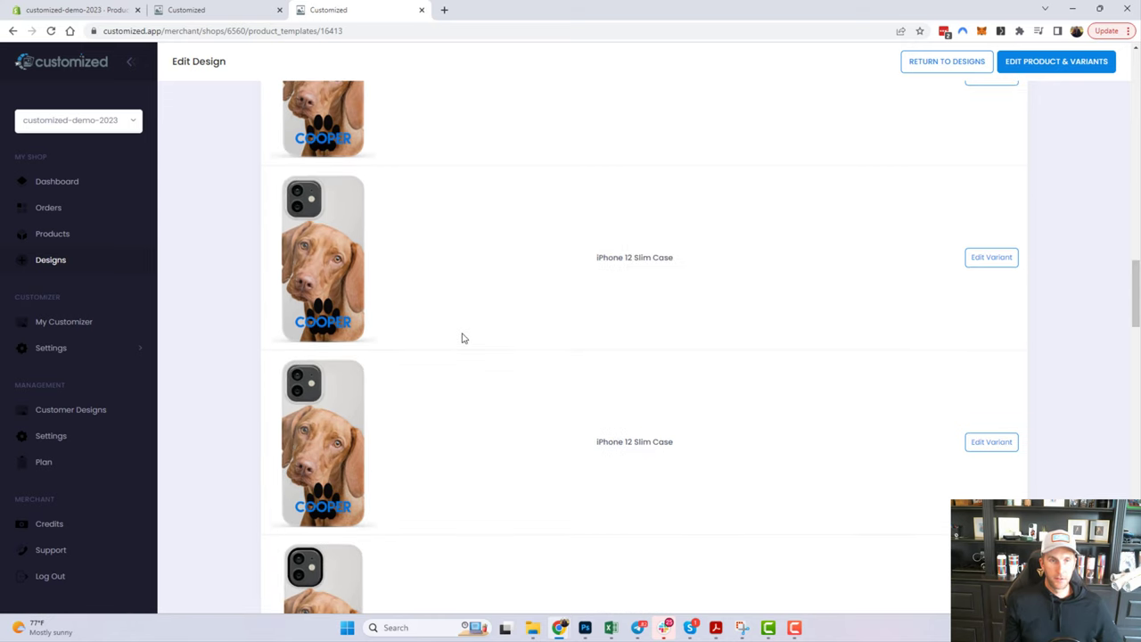
scroll(462, 340, "down", 10)
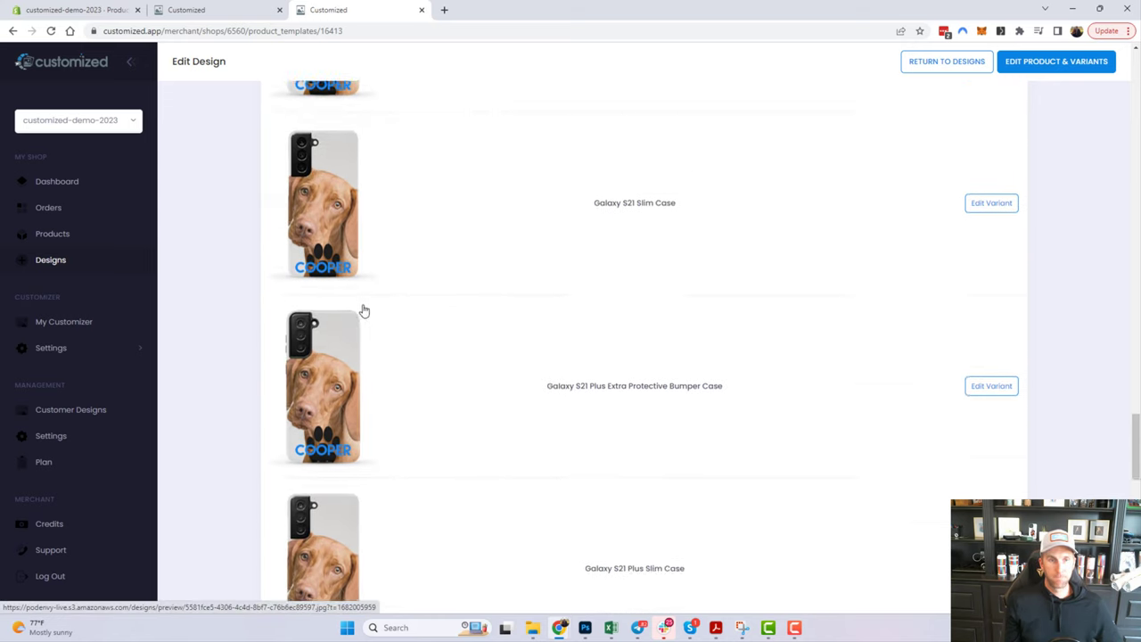
scroll(357, 307, "down", 6)
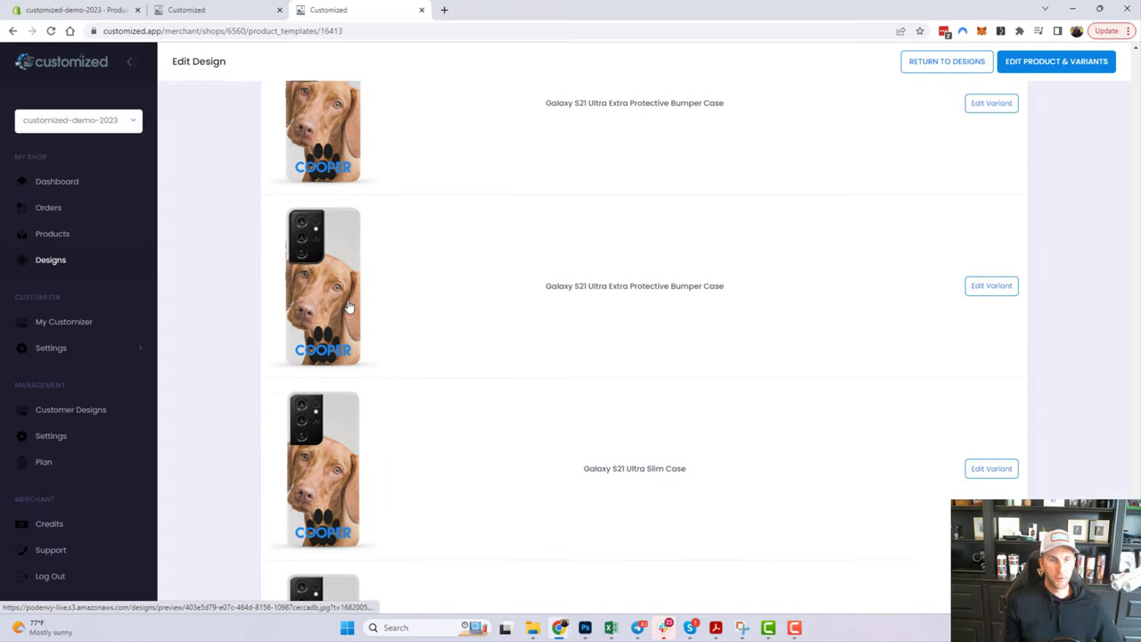
scroll(347, 309, "down", 5)
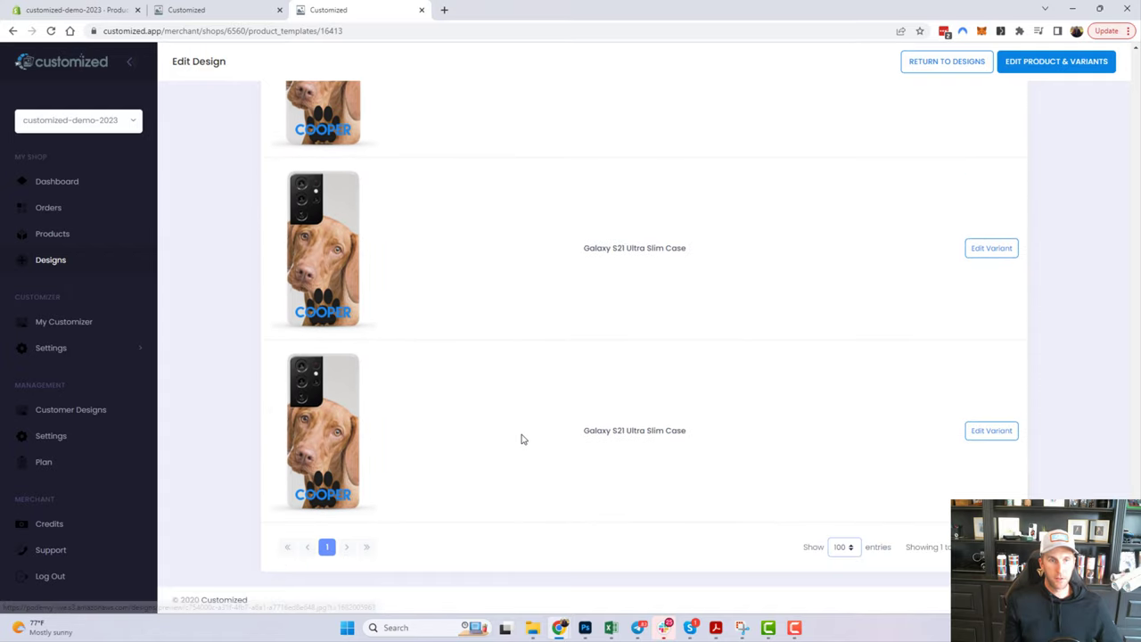
scroll(523, 438, "up", 5)
scroll(523, 438, "up", 10)
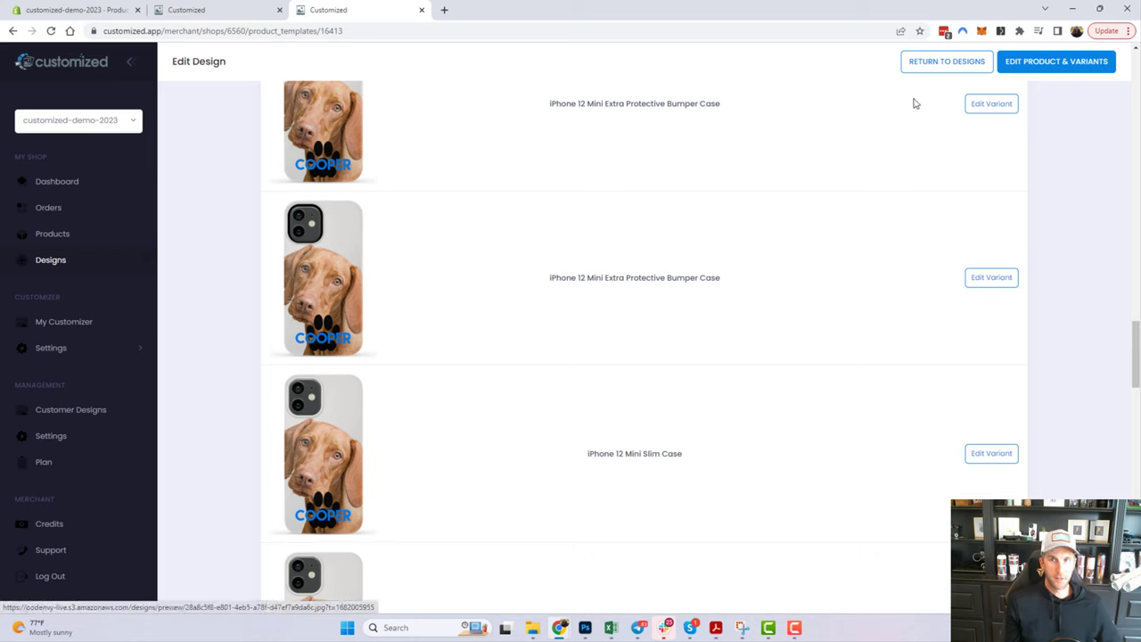
Return to the designs list and check the sync status of the Dog Photo Case.
left_click(946, 63)
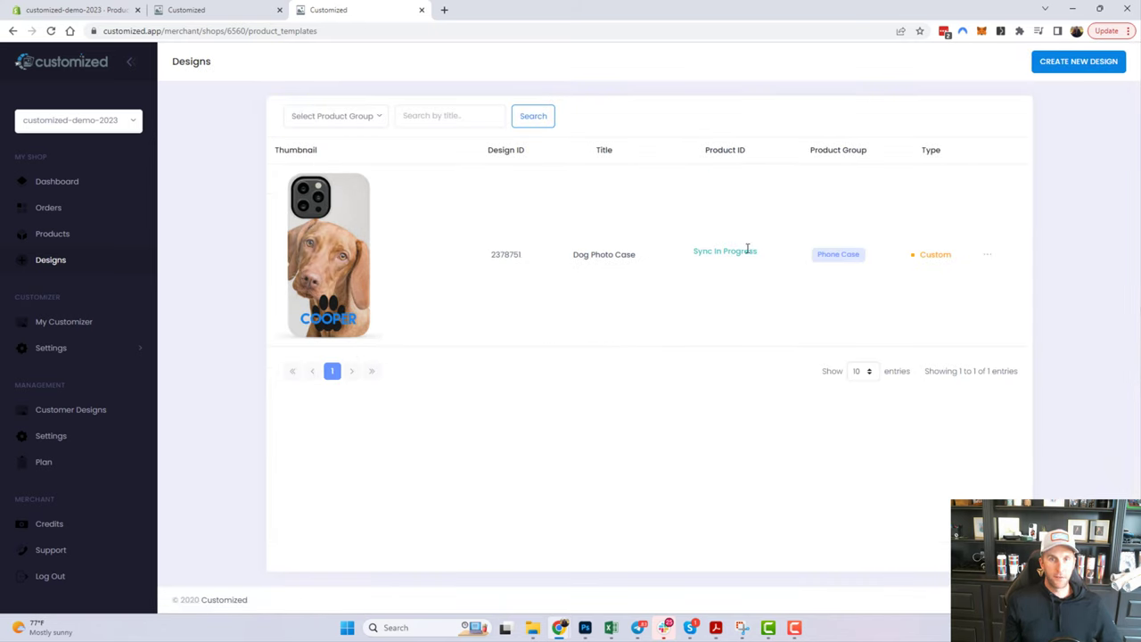
left_click_drag(758, 250, 697, 250)
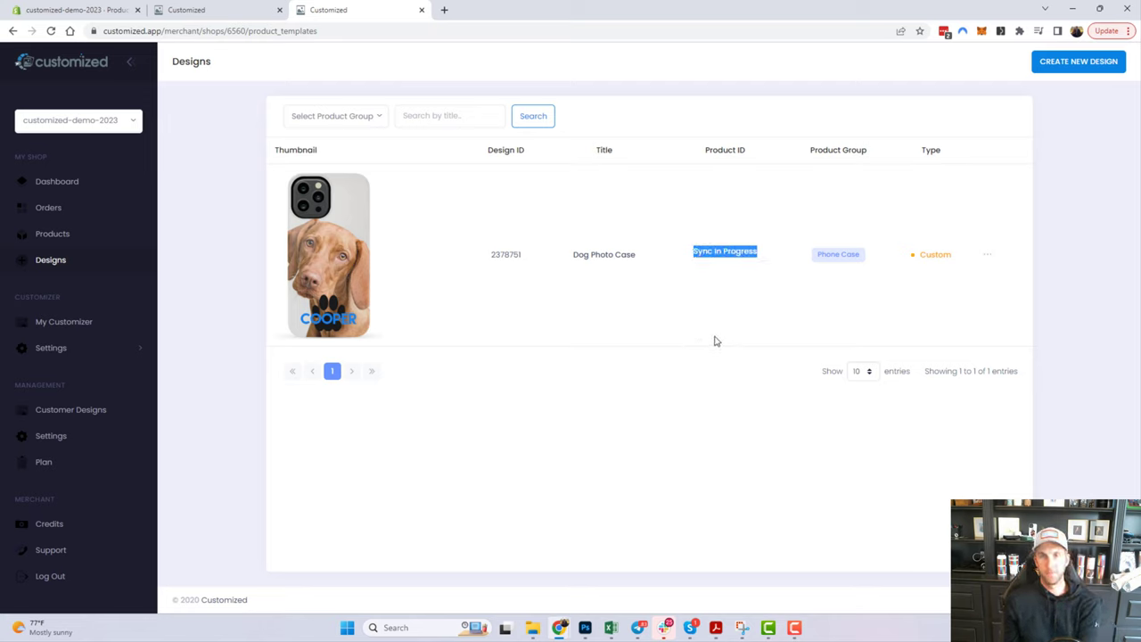
left_click(716, 386)
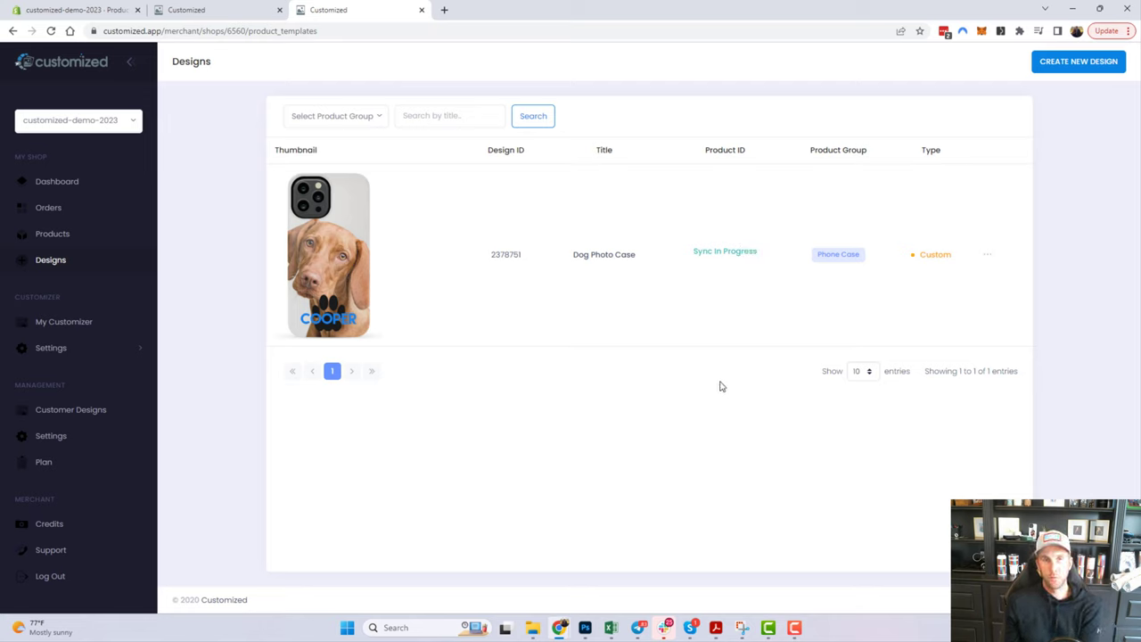
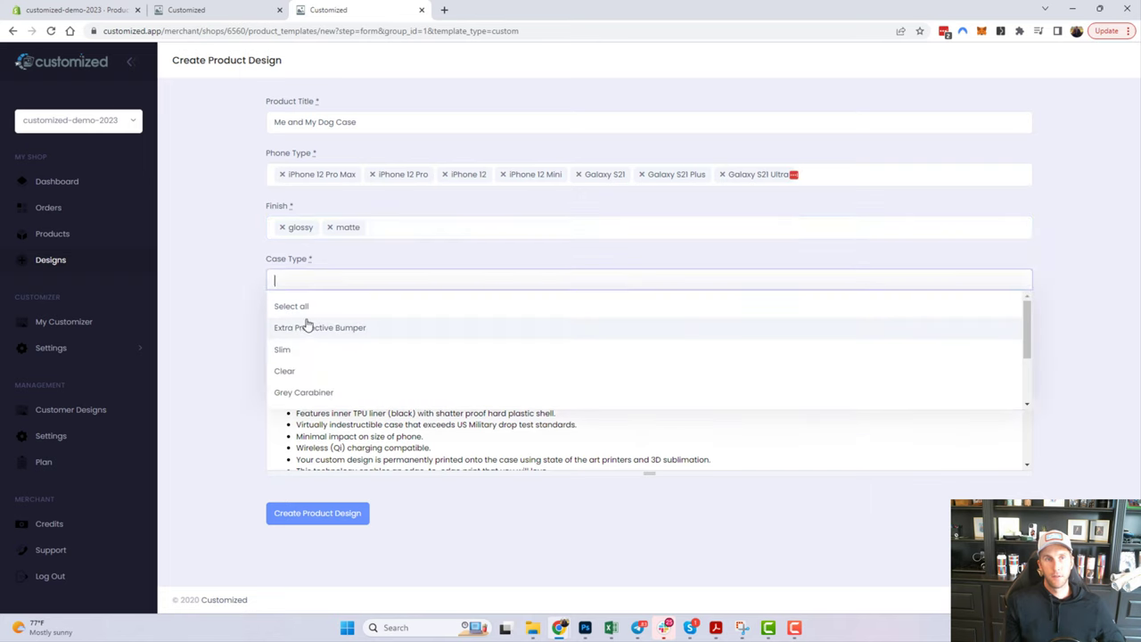
Add the Extra Protective Bumper and Slim case types to the Me and My Dog Case and create the product design.
left_click(306, 326)
left_click(384, 271)
left_click(374, 351)
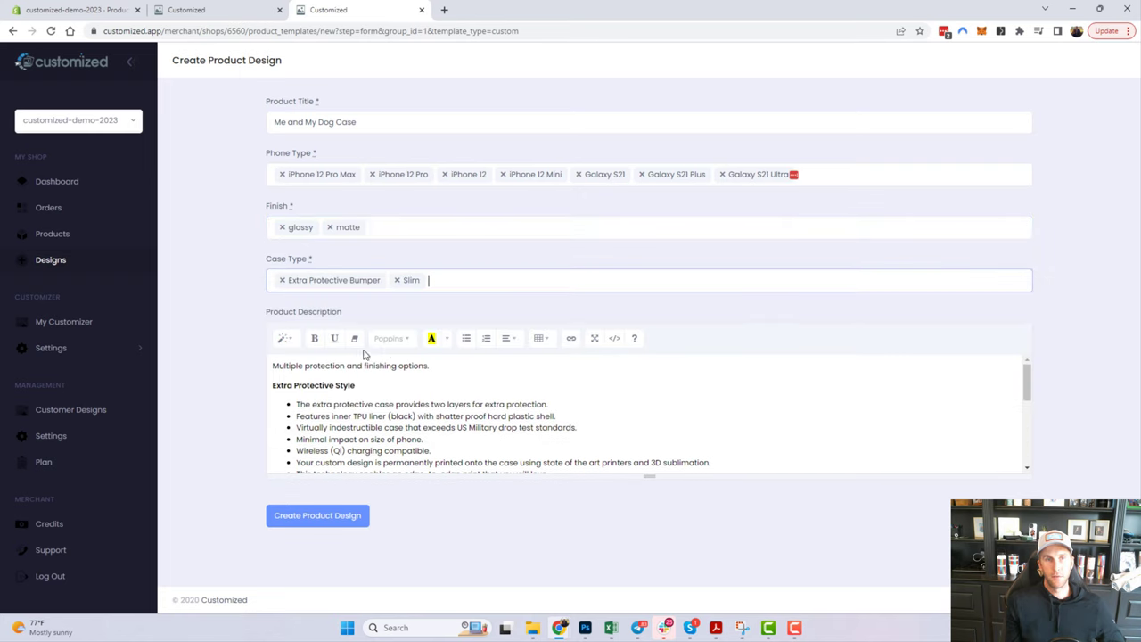
left_click(295, 520)
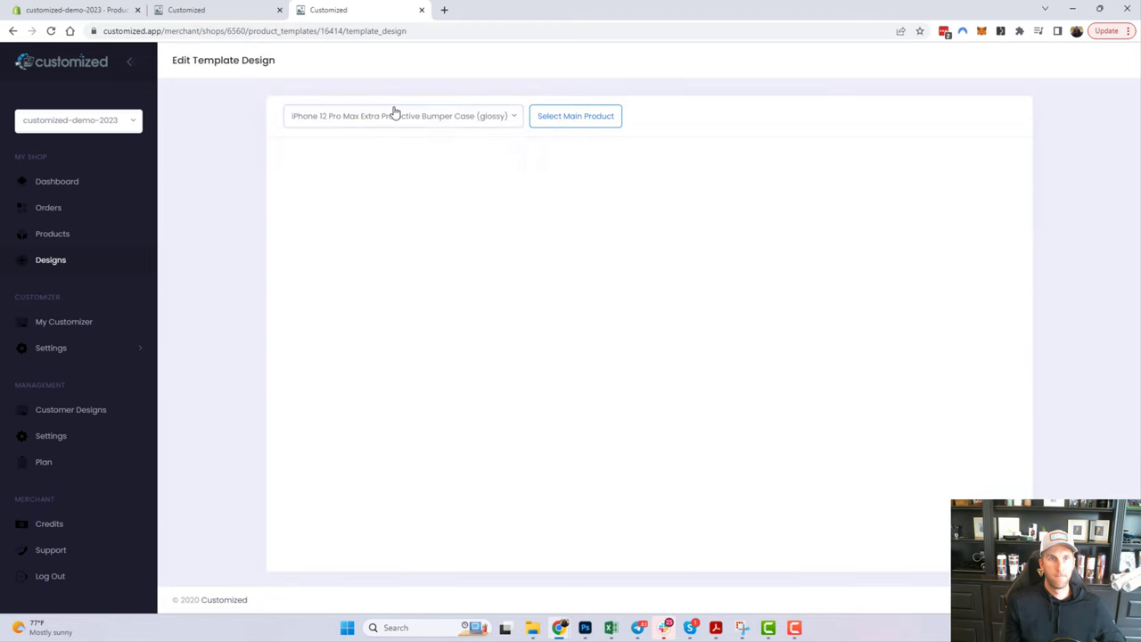
Set the iPhone 12 Extra Protective Bumper Case (glossy) as the main product for the template design.
left_click(394, 114)
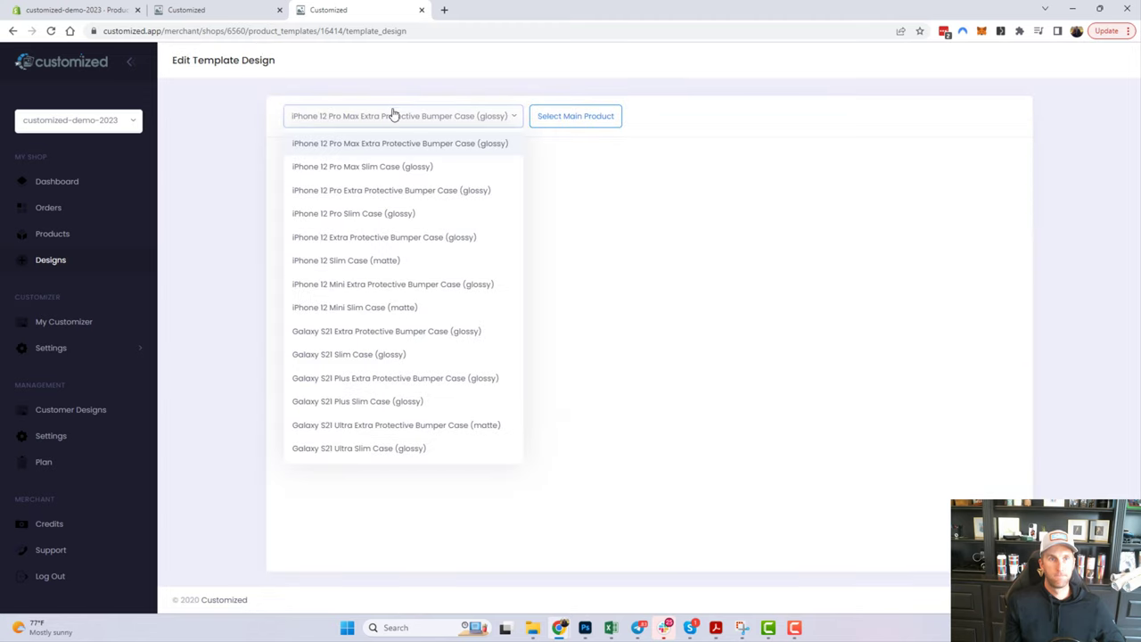
left_click(384, 246)
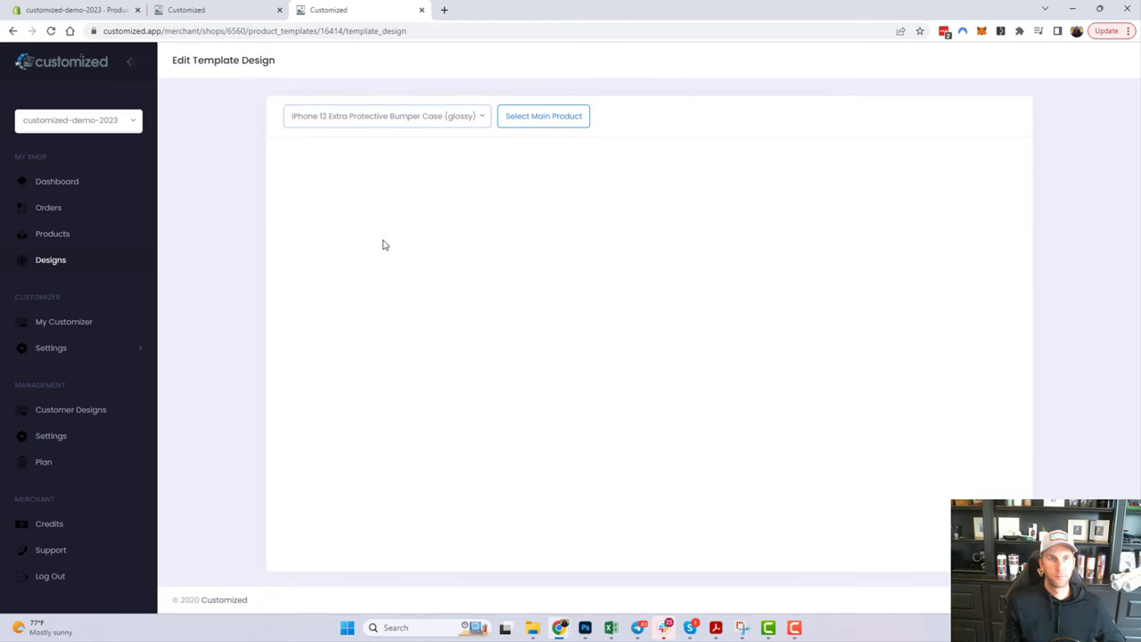
left_click(553, 118)
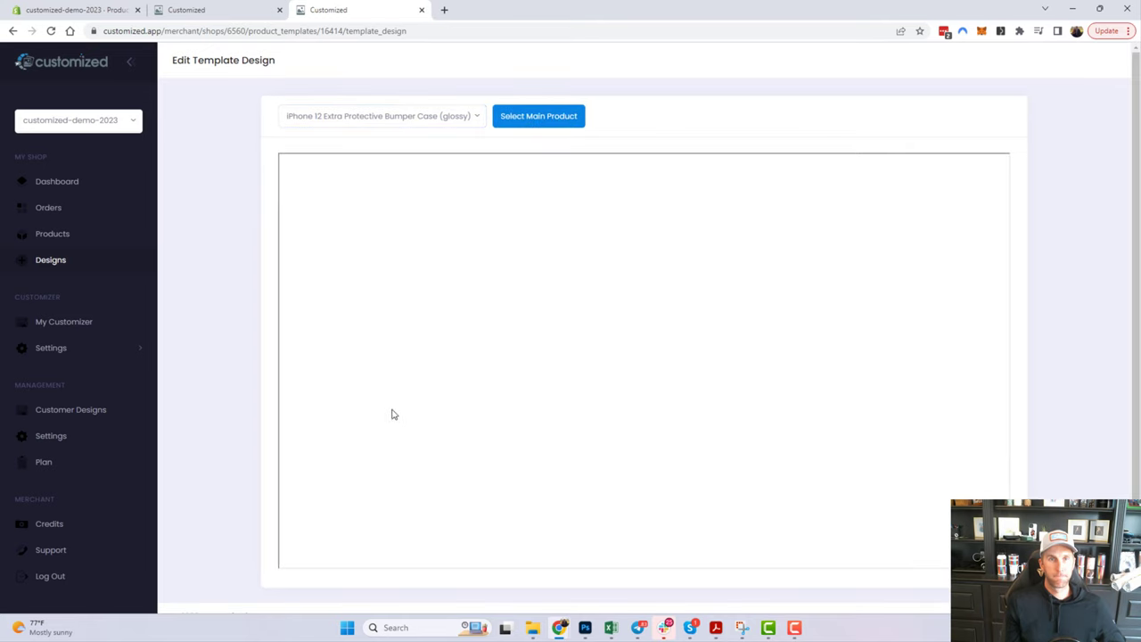
left_click(919, 241)
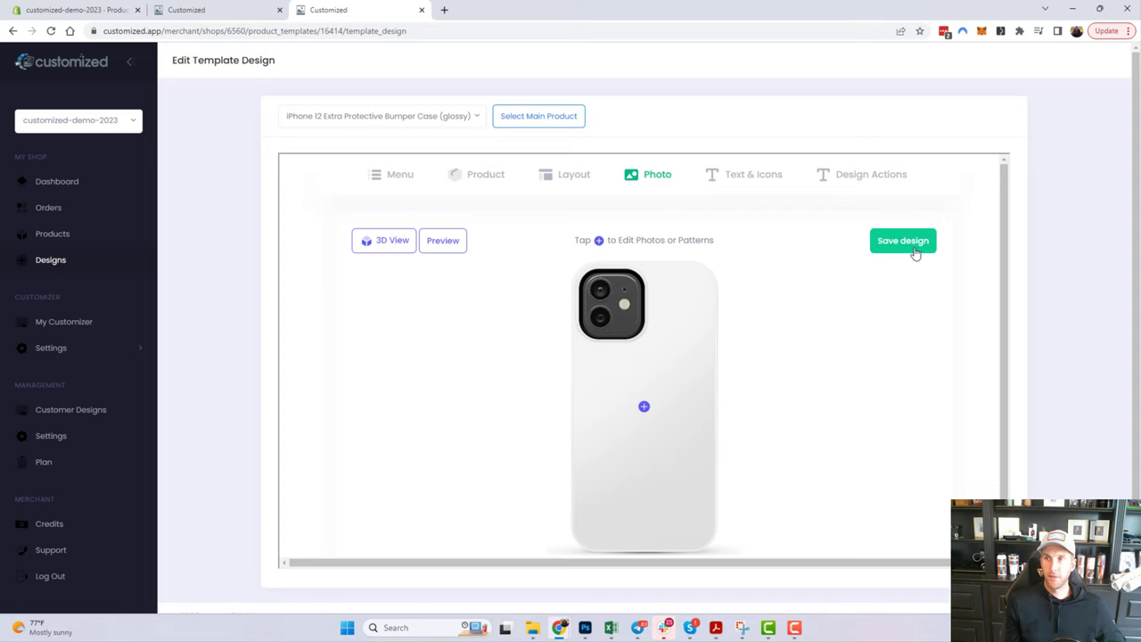
Upload the local photo of the dog and its owner seen from behind onto the blank case.
left_click(644, 407)
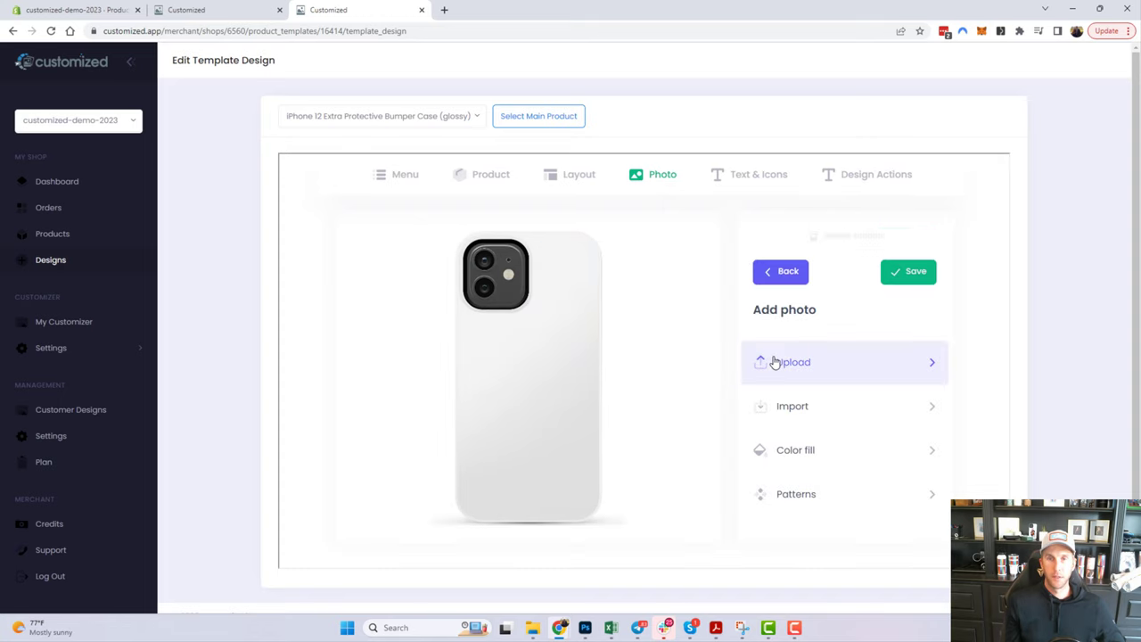
left_click(774, 362)
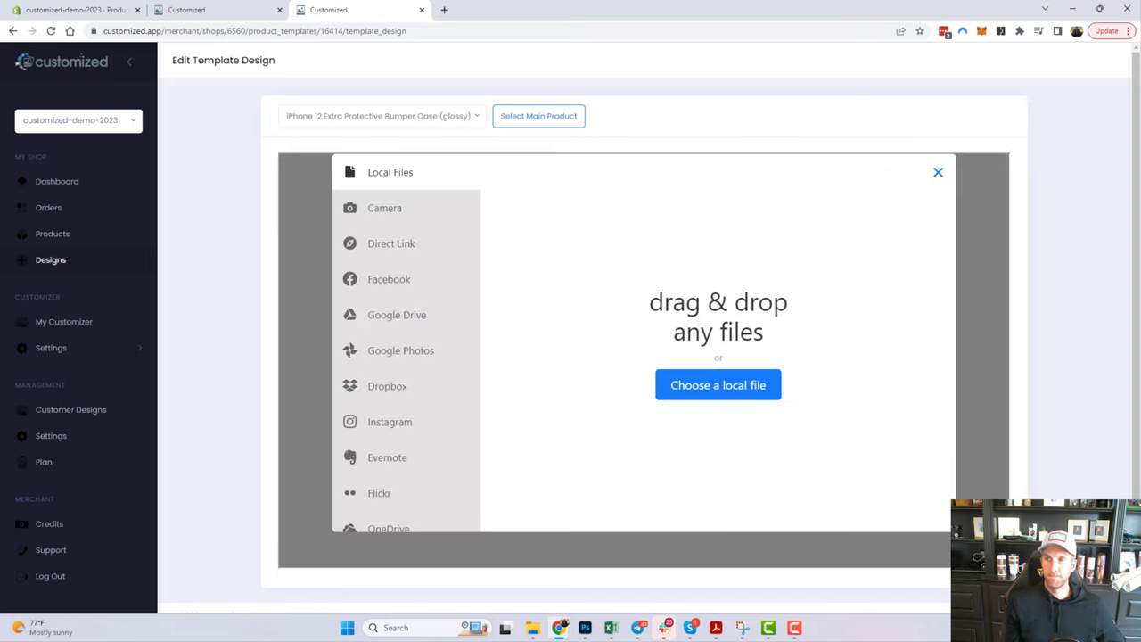
left_click_drag(1002, 325, 731, 331)
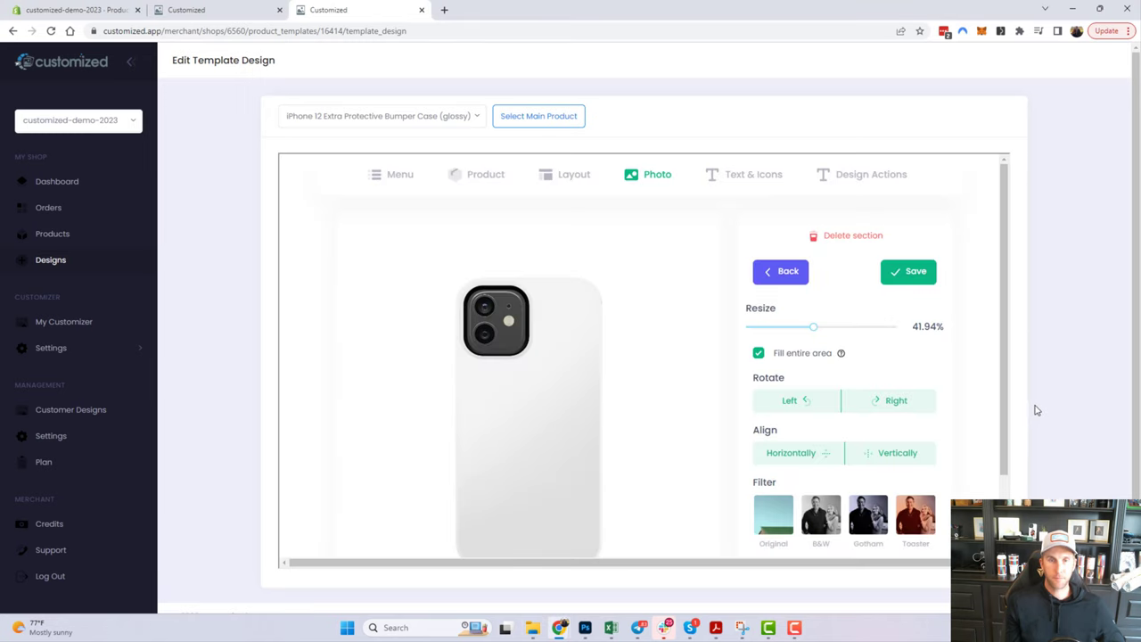
Rotate the uploaded photo once to the right and save the photo edit.
scroll(681, 313, "down", 2)
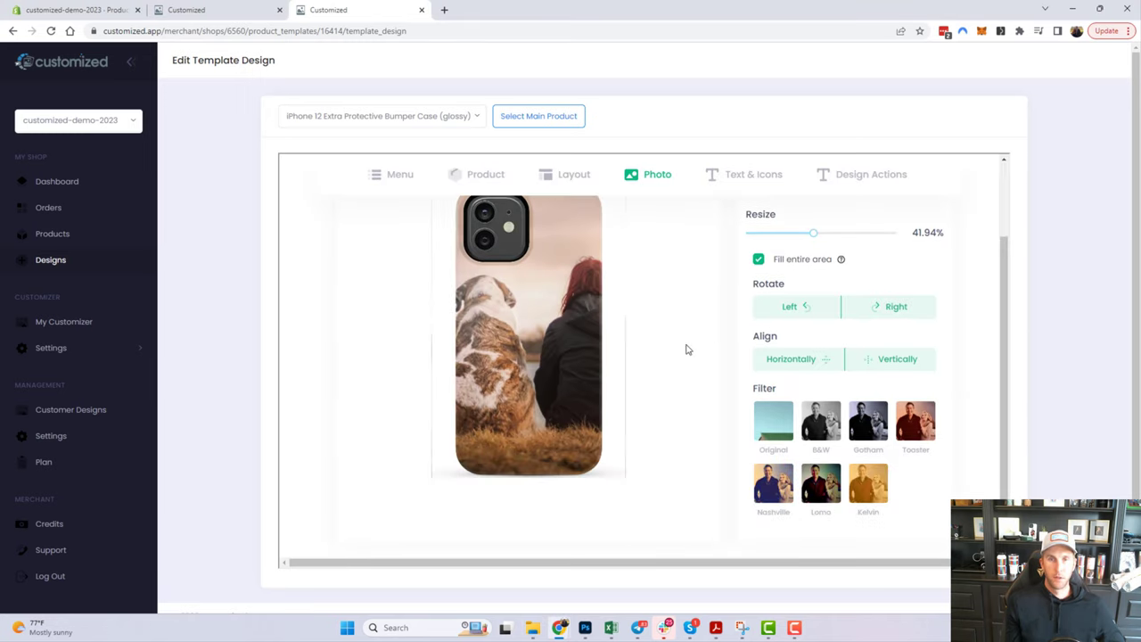
scroll(705, 326, "up", 1)
left_click(896, 368)
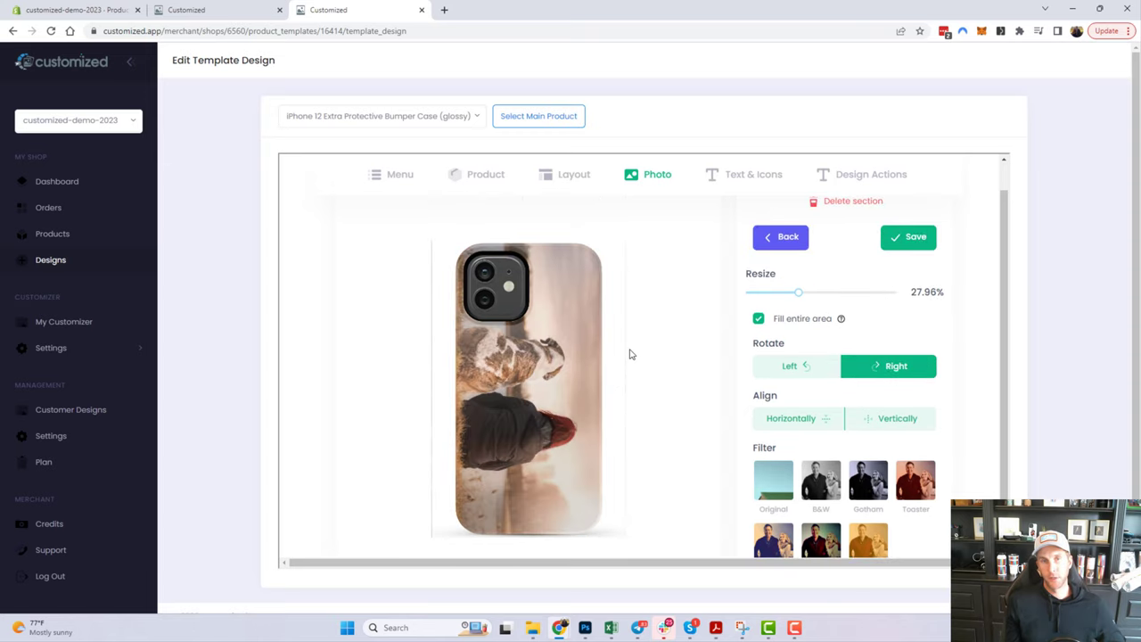
left_click(927, 243)
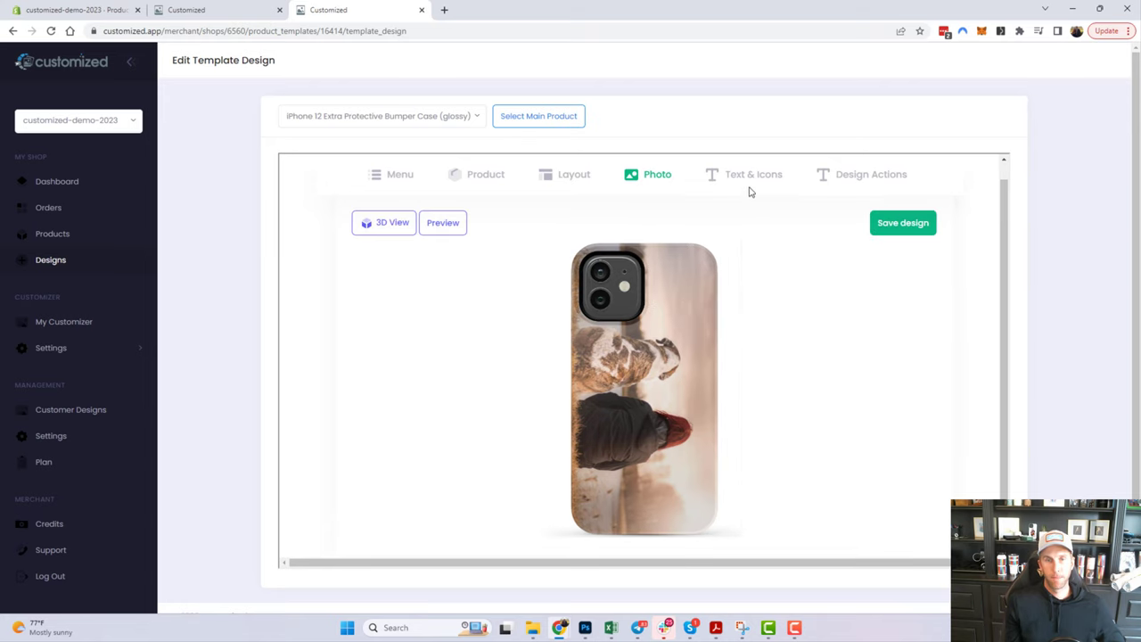
Add the pink heart from the General clipart category to the case design.
left_click(756, 176)
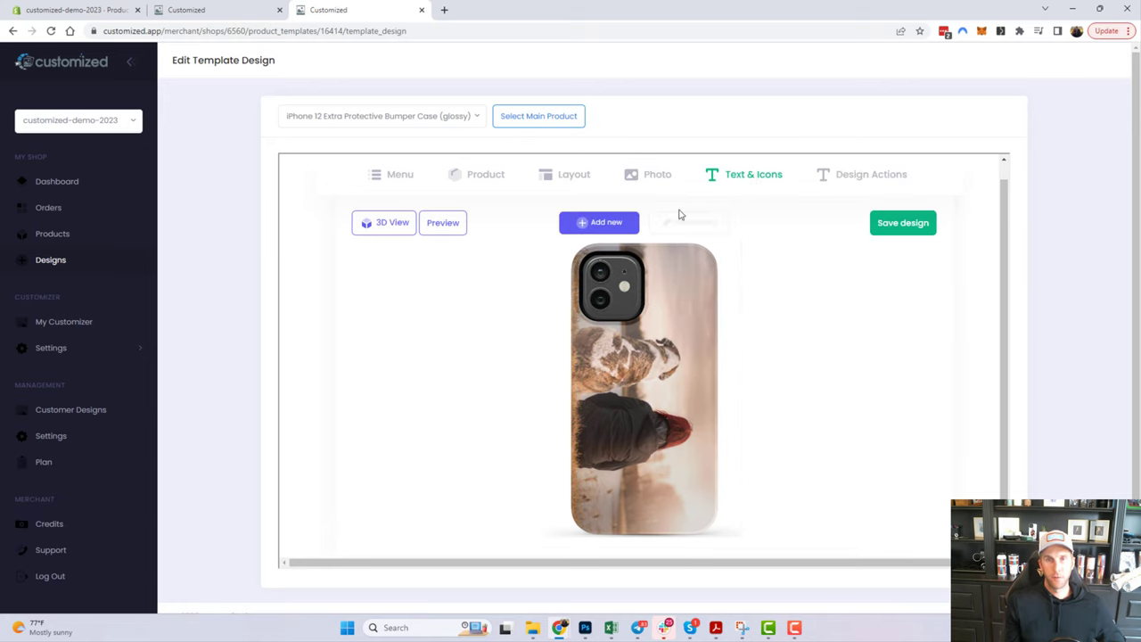
left_click(568, 229)
left_click(815, 435)
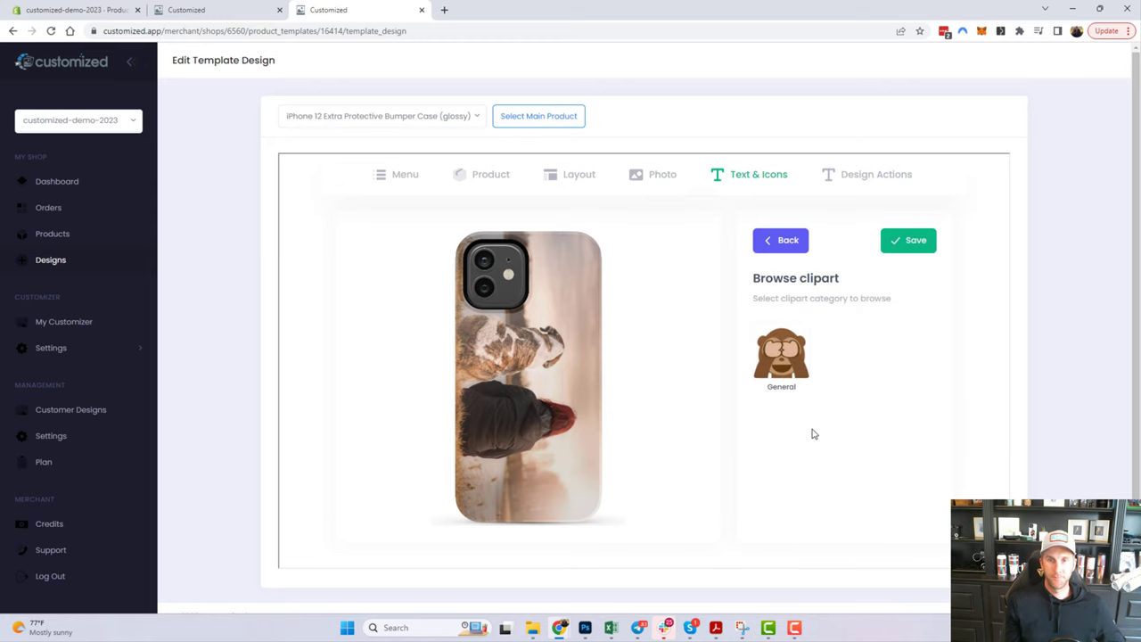
left_click(789, 370)
scroll(782, 405, "down", 3)
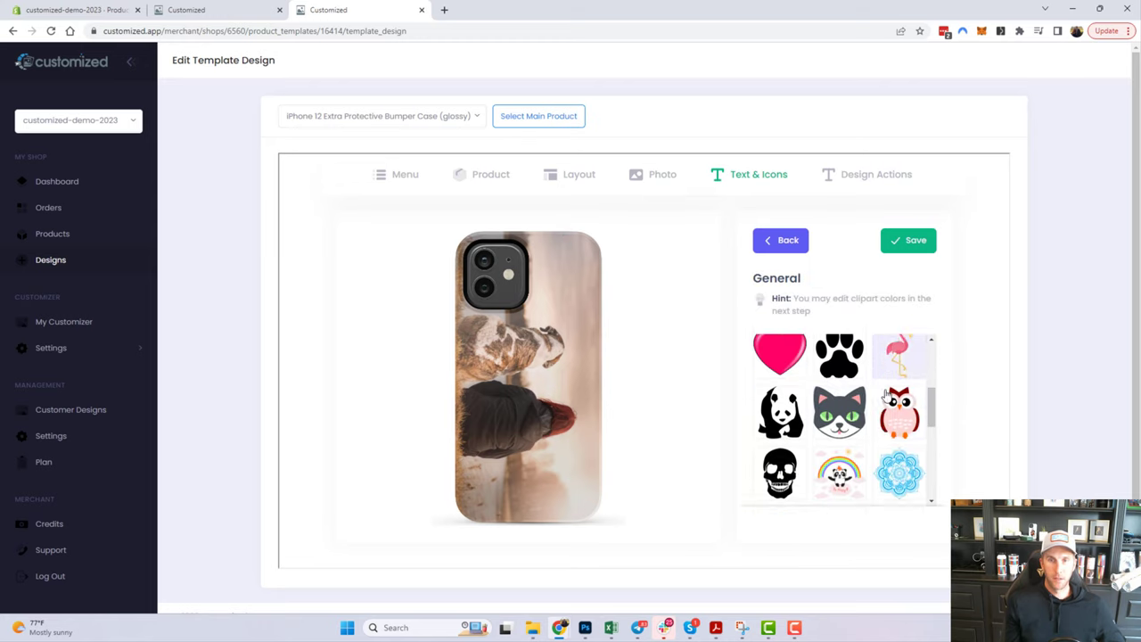
left_click(775, 374)
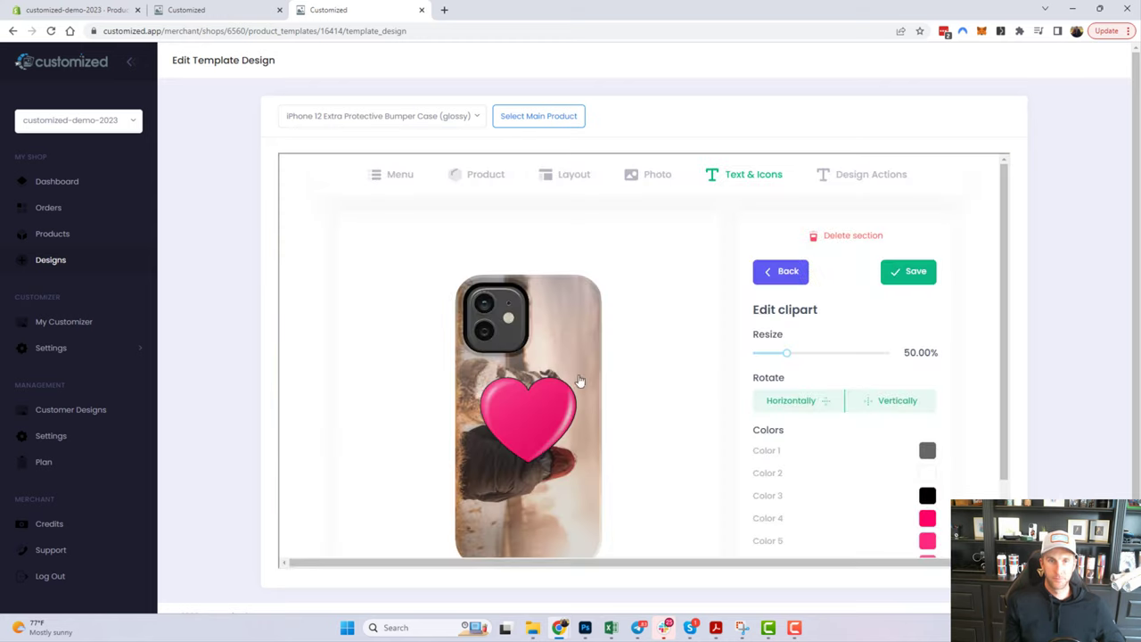
Place the heart clipart near the bottom of the case and resize it to 26.63%.
scroll(655, 361, "down", 1)
left_click_drag(549, 357, 555, 450)
left_click_drag(788, 294, 770, 295)
left_click_drag(535, 456, 535, 471)
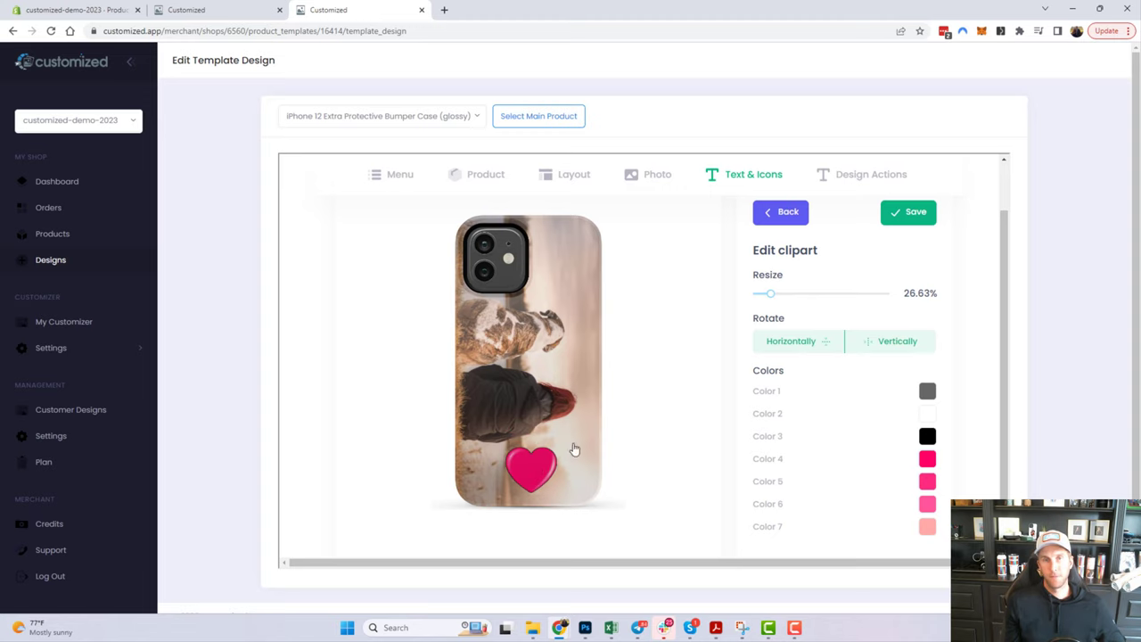
Save the clipart and the finished design, and agree to sync it to the store.
left_click(915, 214)
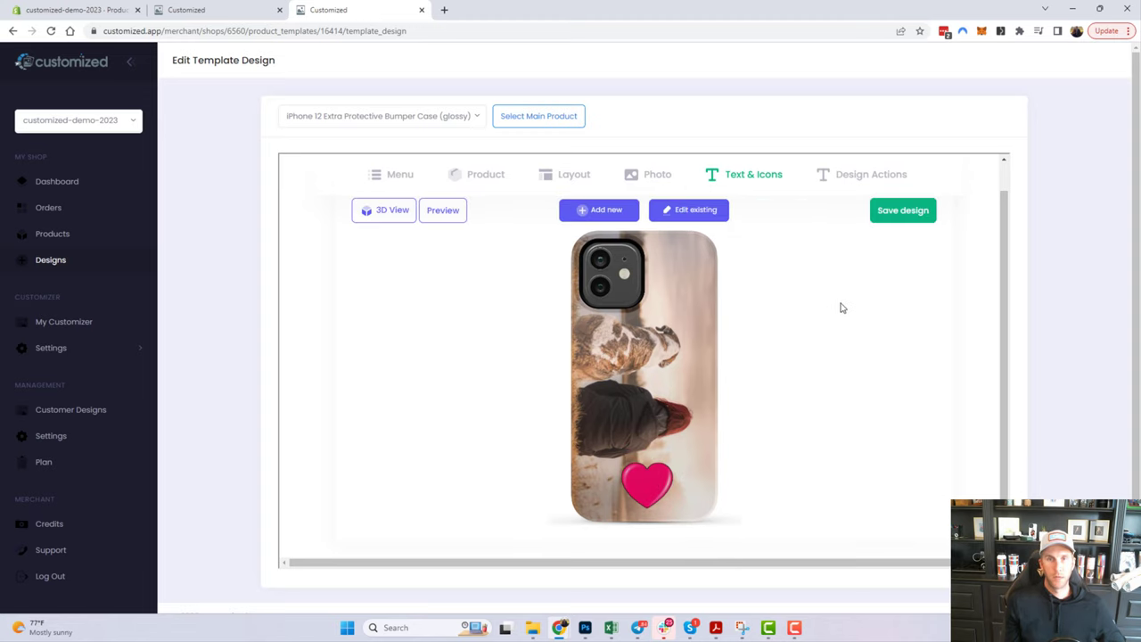
left_click(903, 214)
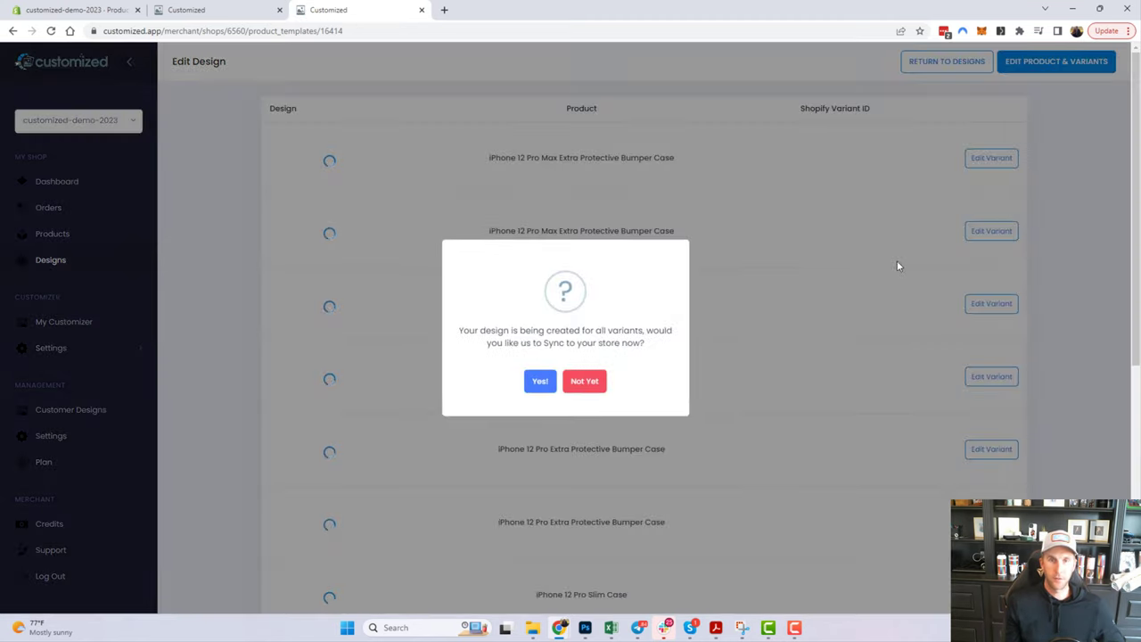
left_click(537, 381)
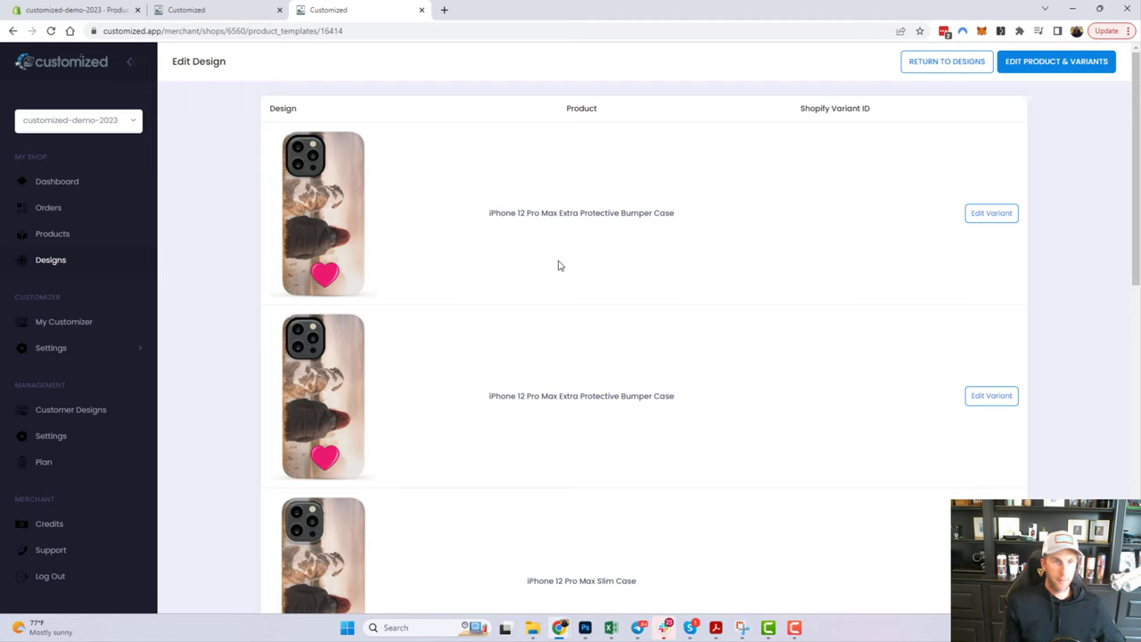
Review the generated previews of the iPhone 12 case variants for the new design.
scroll(559, 267, "down", 15)
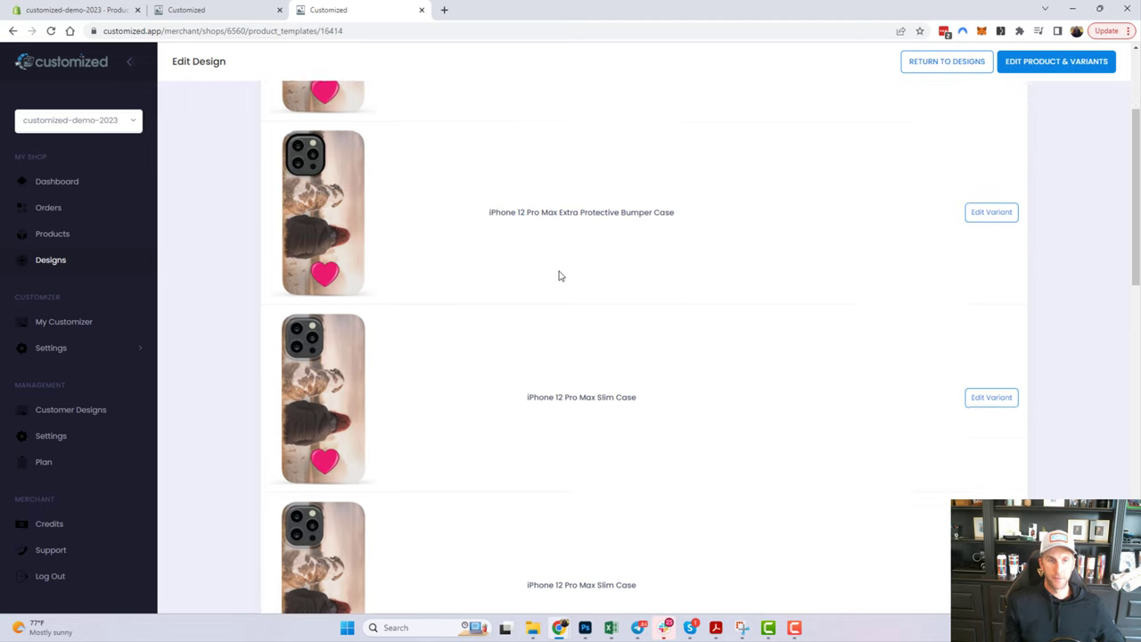
scroll(554, 300, "down", 2)
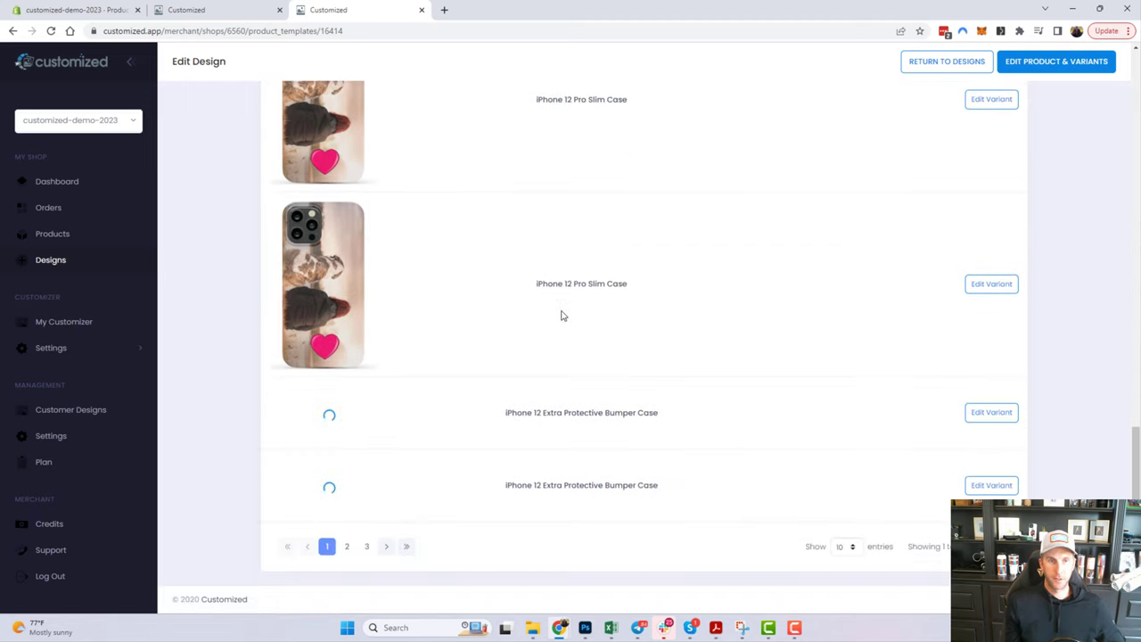
scroll(561, 312, "up", 15)
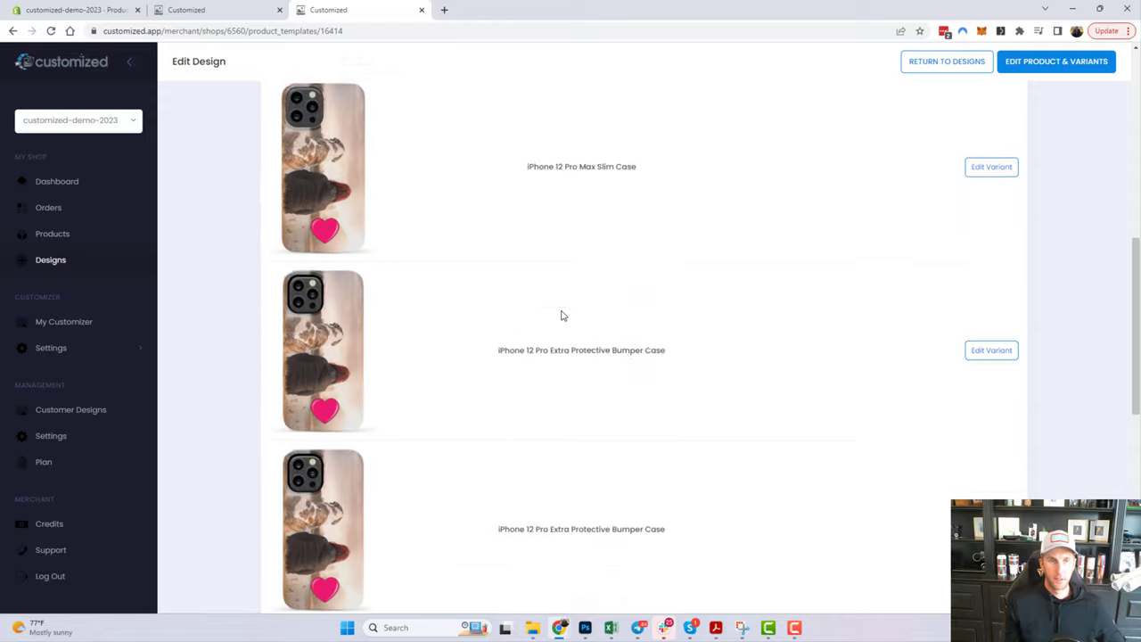
Return to the designs list and open the Dog Photo Case's linked Shopify product in a new tab.
left_click(49, 259)
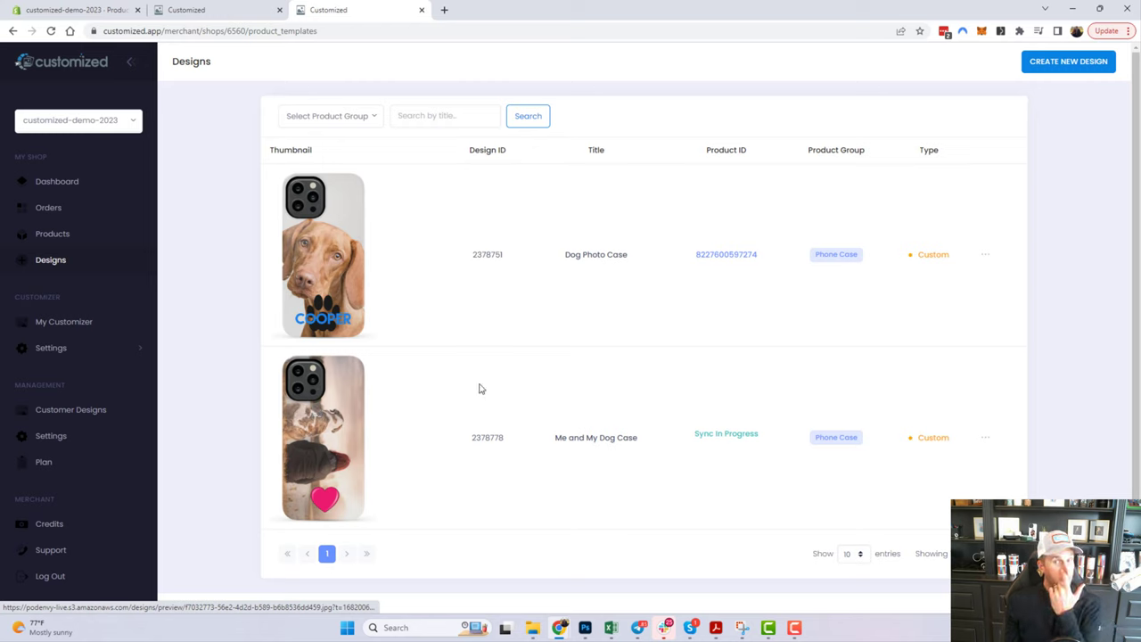
left_click_drag(764, 259, 706, 259)
left_click(682, 330)
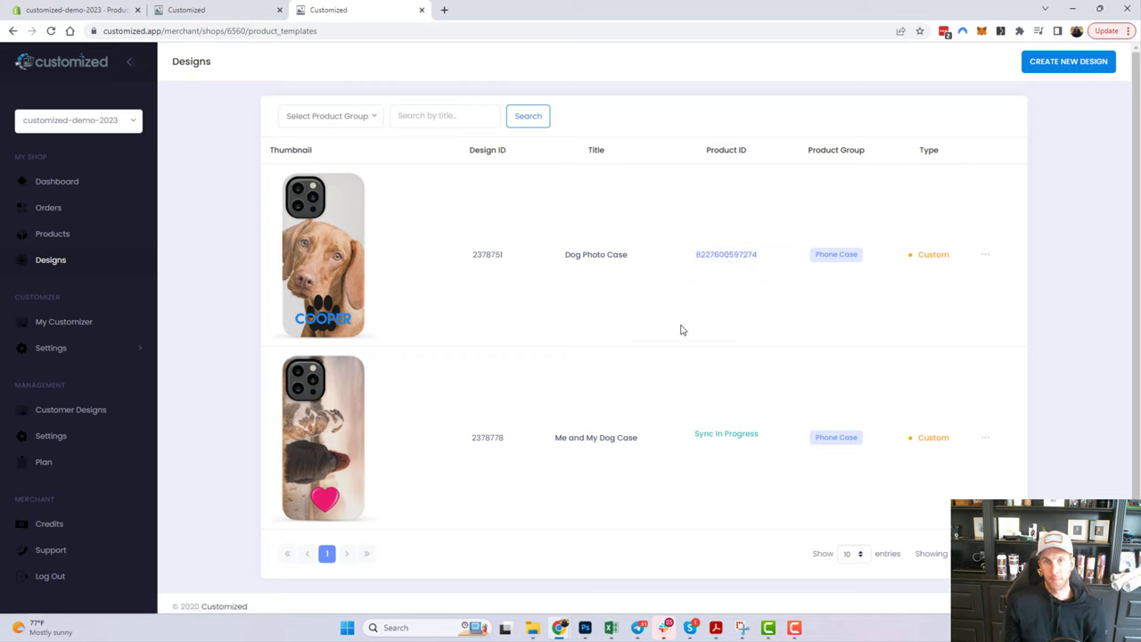
right_click(735, 258)
left_click(747, 264)
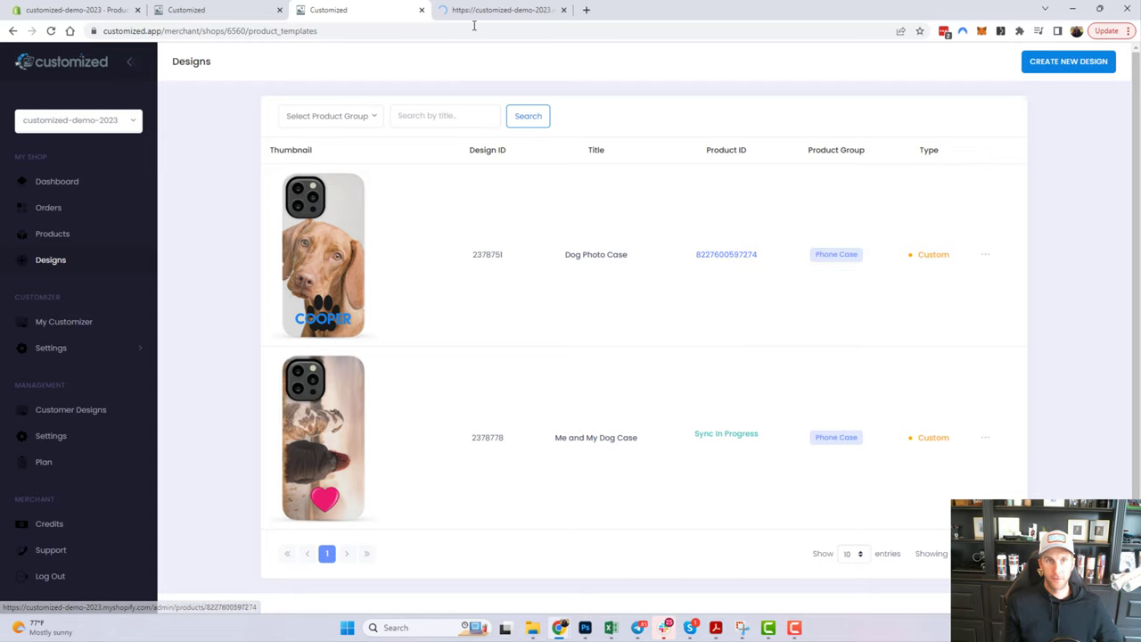
left_click(474, 12)
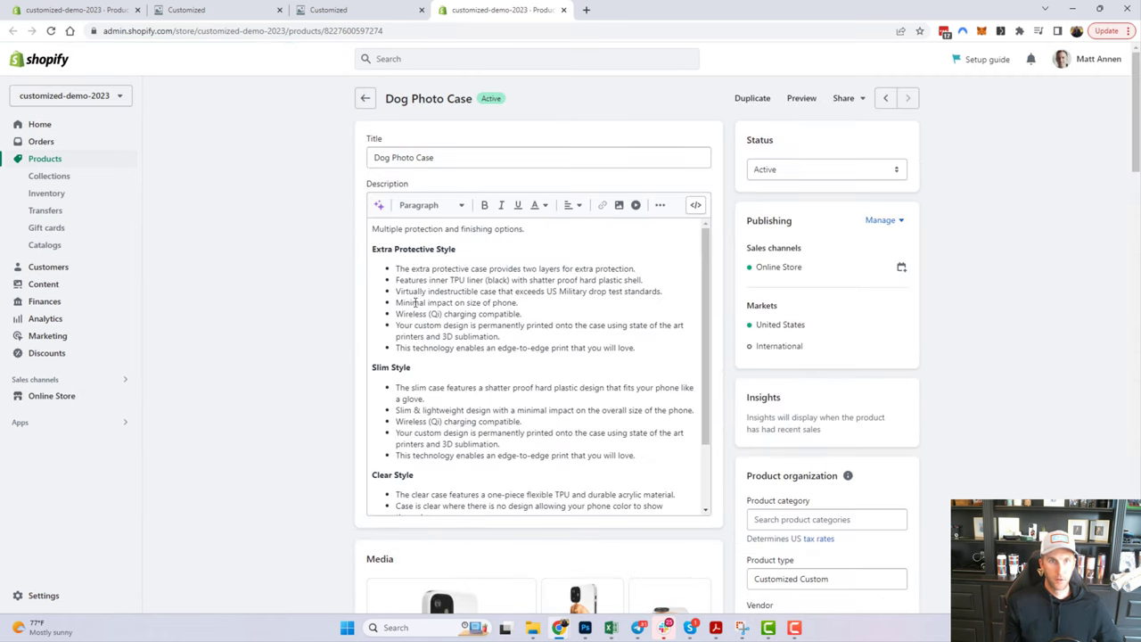
Review the Dog Photo Case's description, media, variants and prices in the Shopify admin.
left_click_drag(373, 228, 578, 455)
left_click(578, 455)
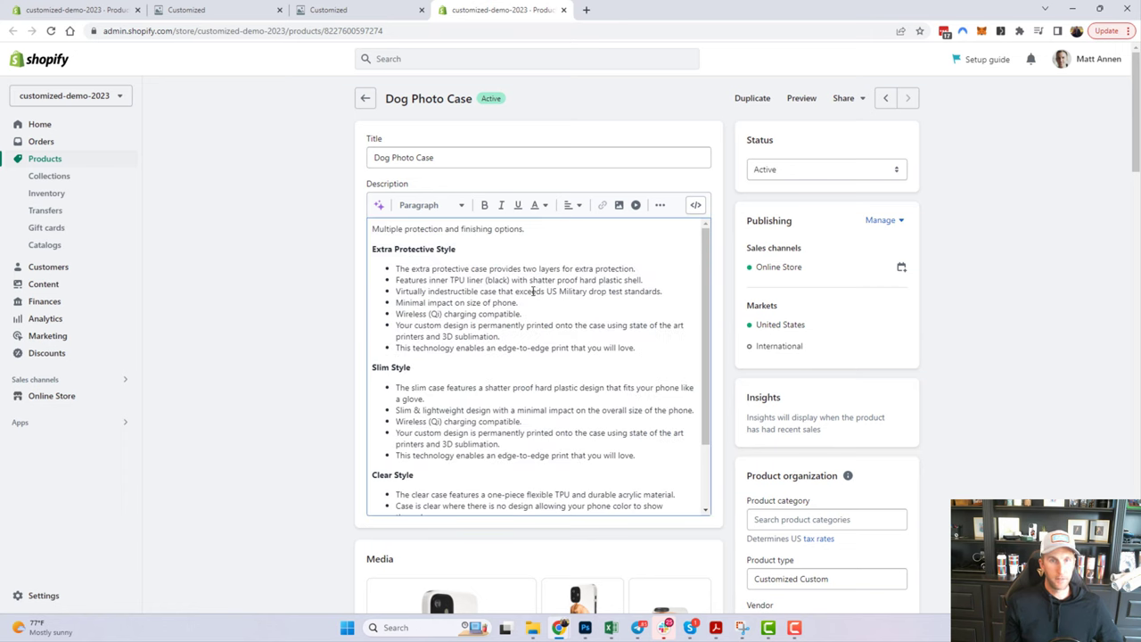
scroll(319, 347, "down", 6)
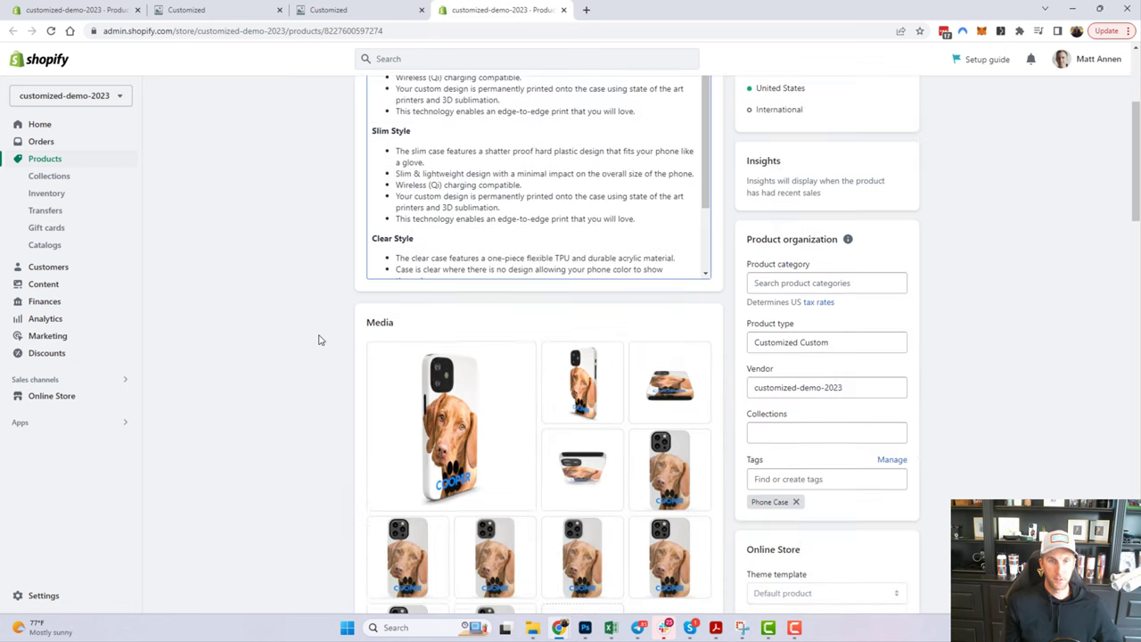
scroll(319, 367, "down", 10)
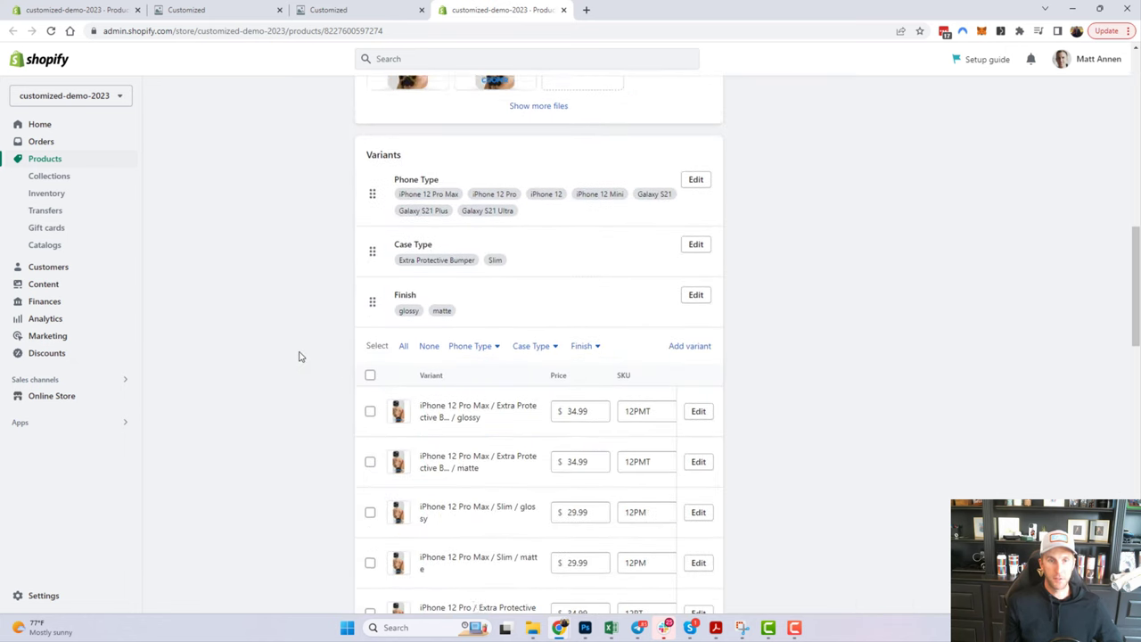
scroll(517, 423, "up", 15)
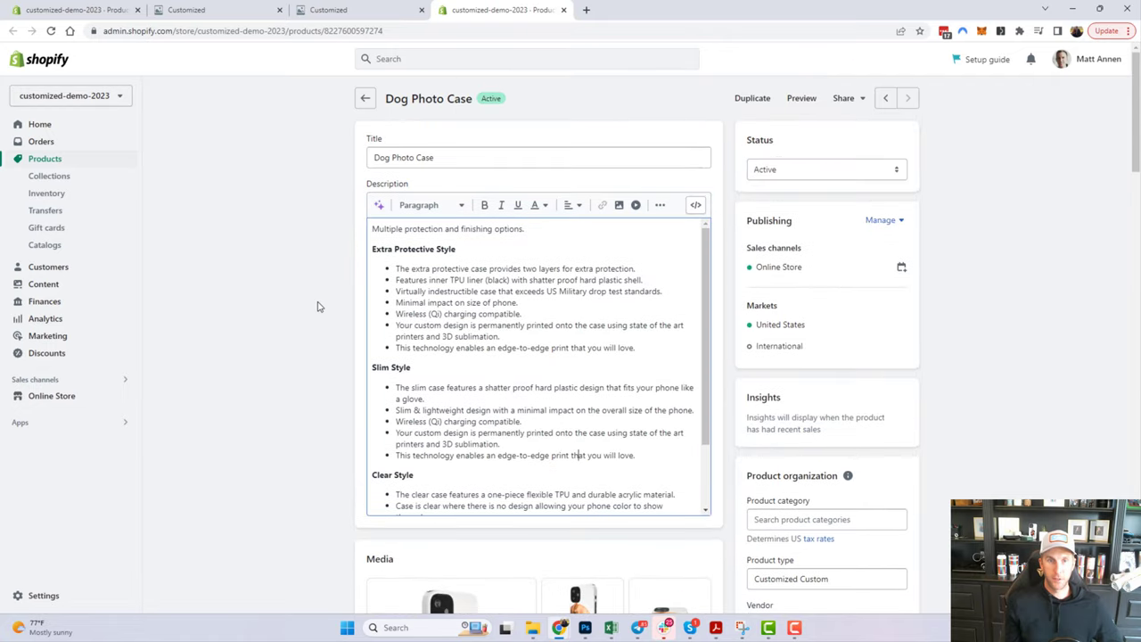
scroll(318, 306, "down", 5)
scroll(288, 337, "up", 5)
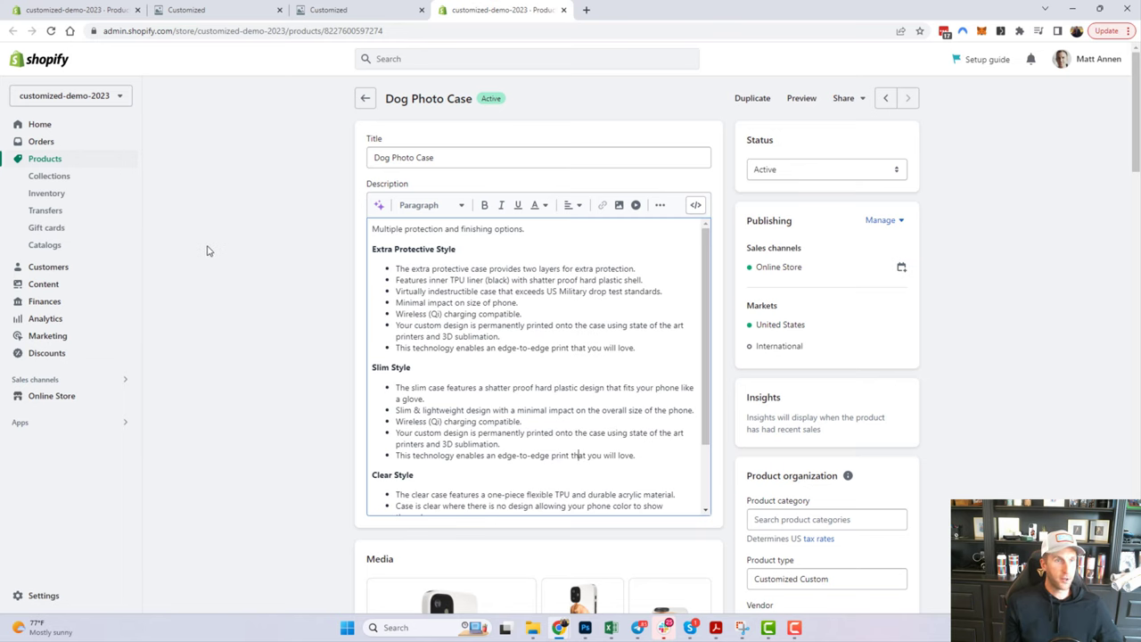
View the online store and open the Dog Photo Case from the featured products.
left_click(124, 397)
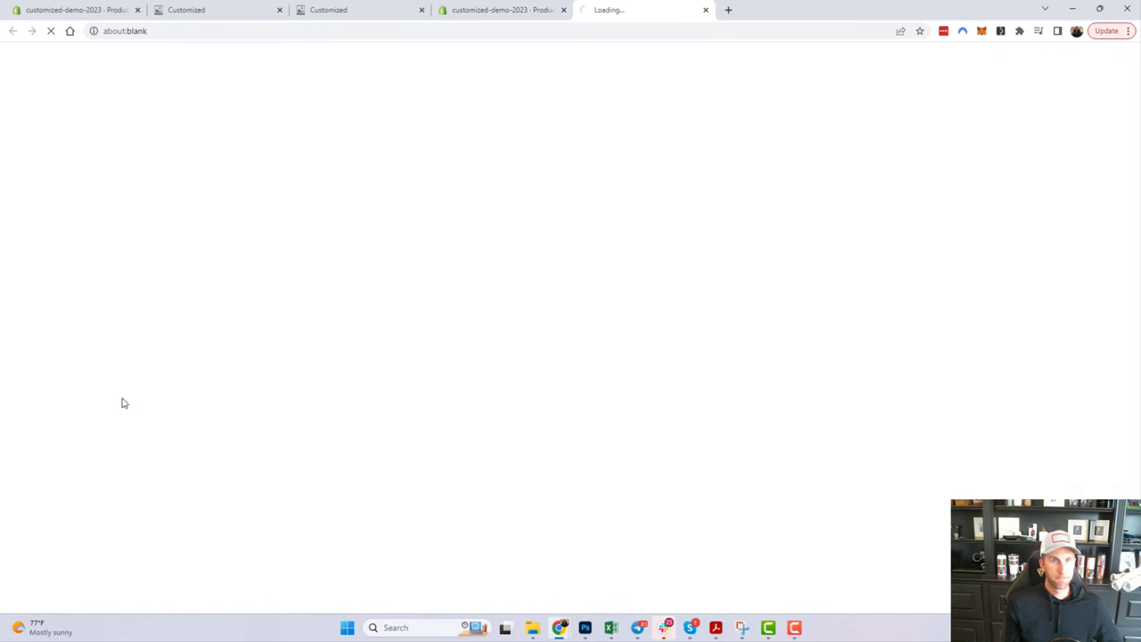
scroll(569, 309, "down", 5)
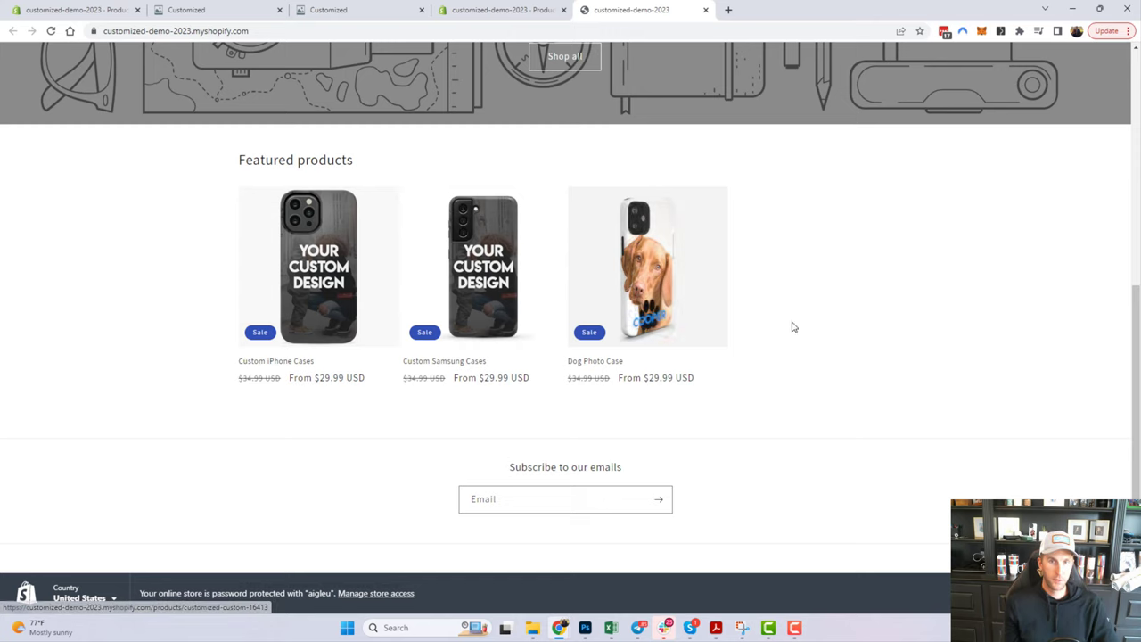
left_click(663, 297)
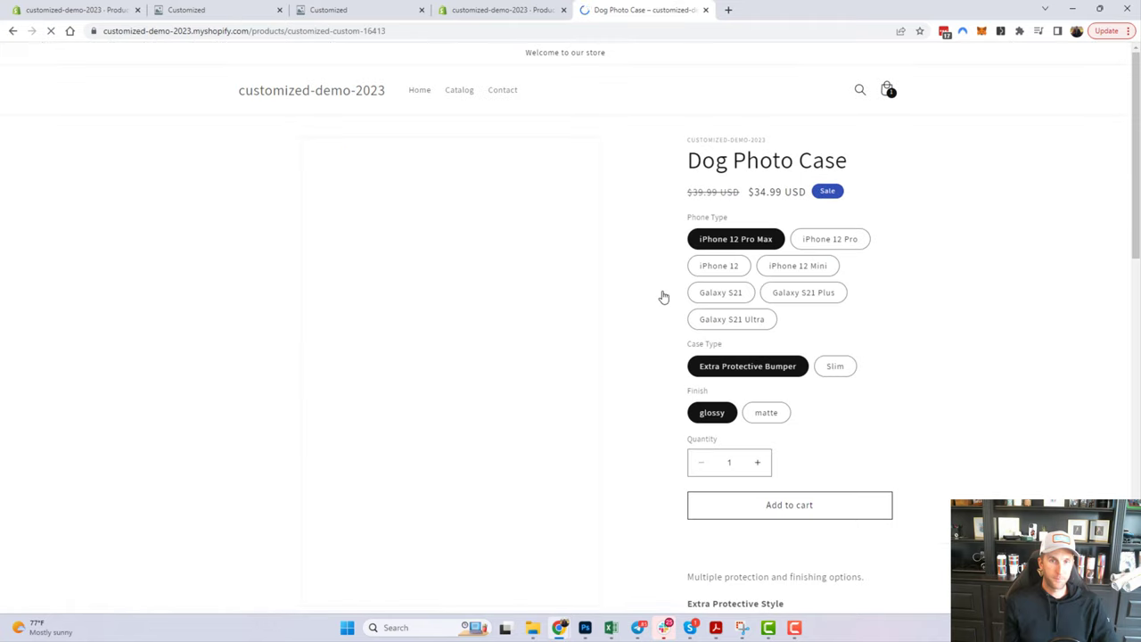
Enlarge the main product image, close it, and review the Dog Photo Case's mockup images and description.
left_click(477, 312)
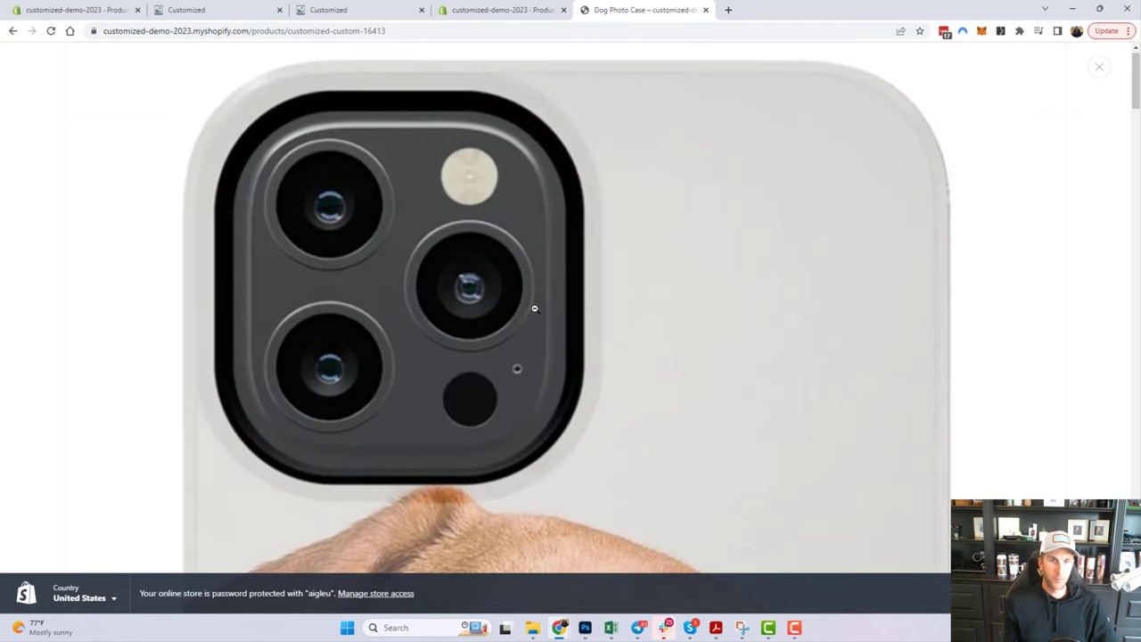
left_click(615, 321)
scroll(465, 349, "down", 2)
scroll(417, 355, "down", 5)
scroll(731, 367, "down", 1)
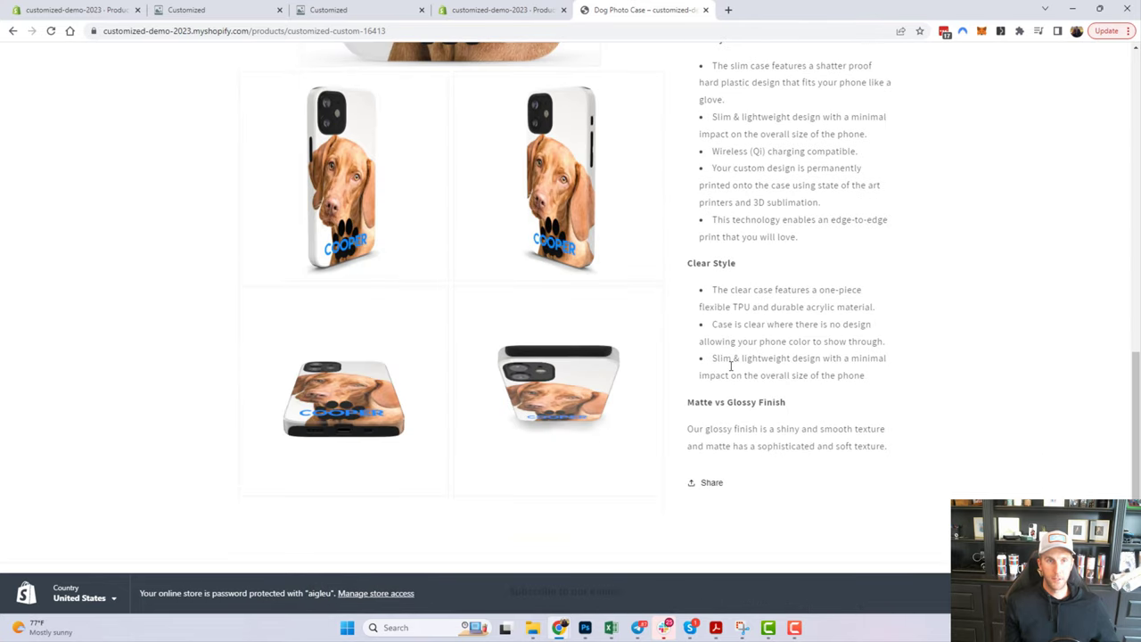
Review the lower mockup images and description, enlarge the angled side-view mockup, and close the enlarged gallery.
scroll(714, 323, "down", 3)
scroll(706, 333, "up", 5)
scroll(707, 334, "down", 2)
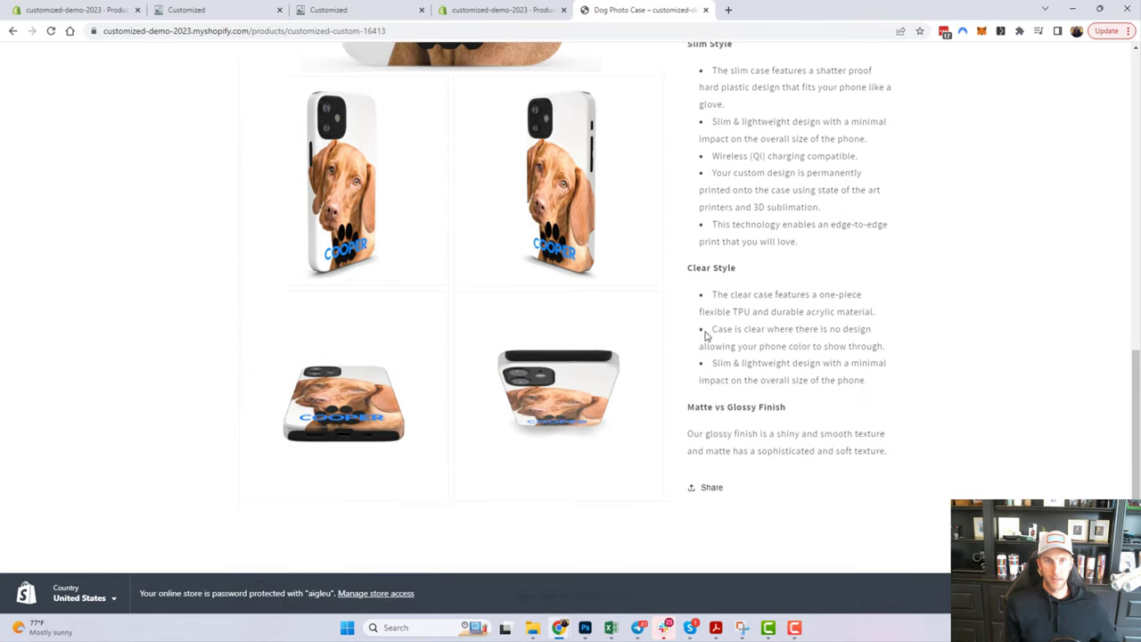
scroll(704, 335, "up", 3)
scroll(699, 338, "down", 1)
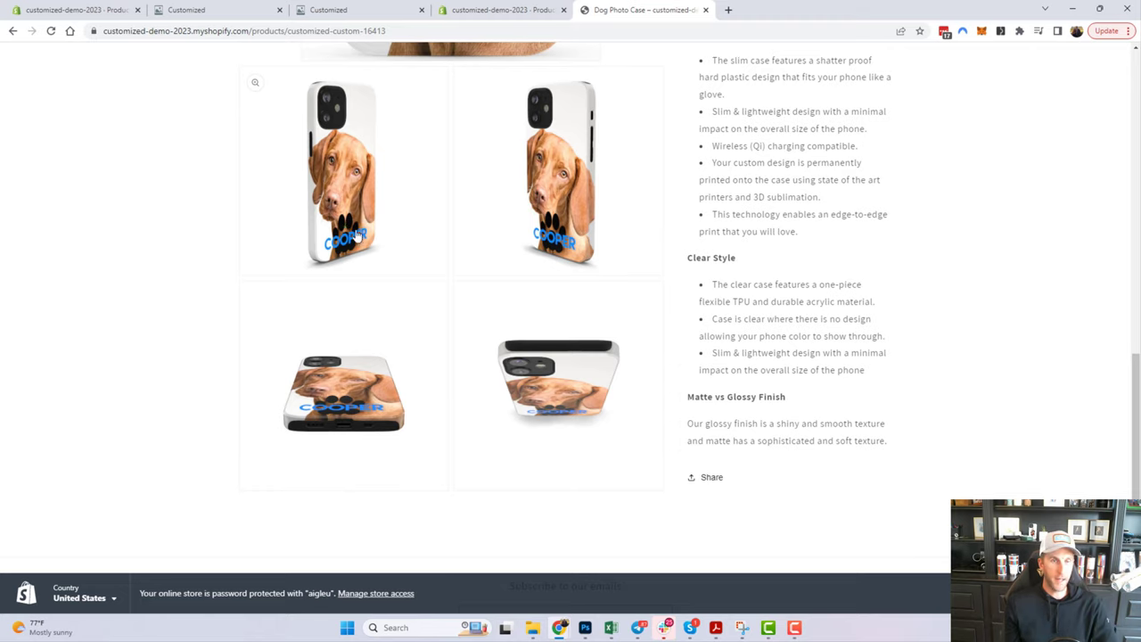
left_click(327, 202)
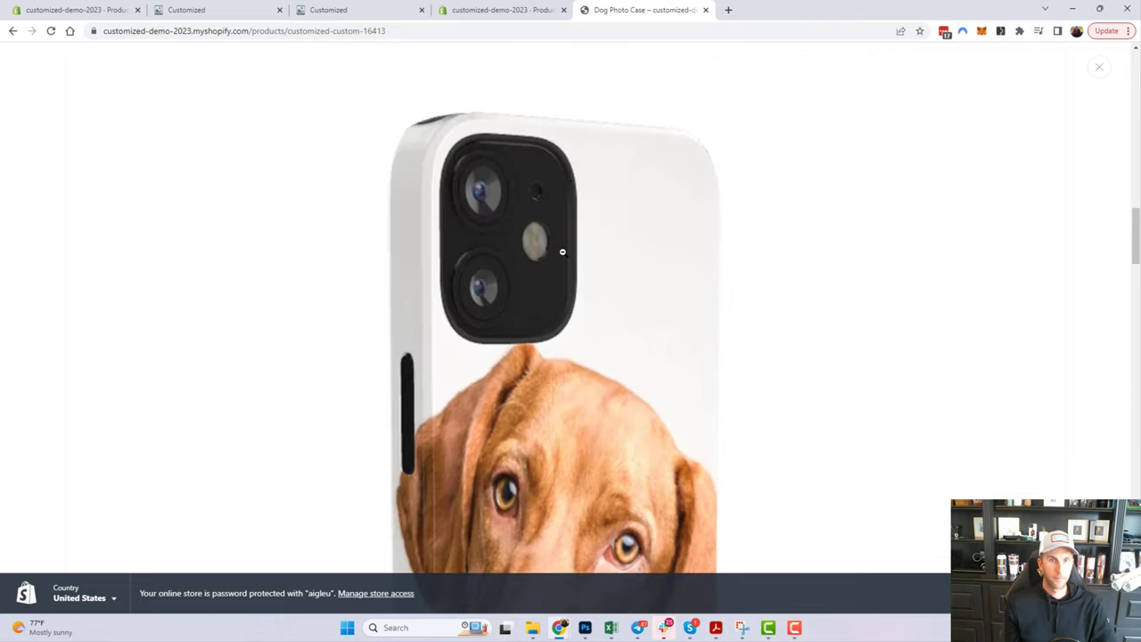
scroll(562, 251, "down", 10)
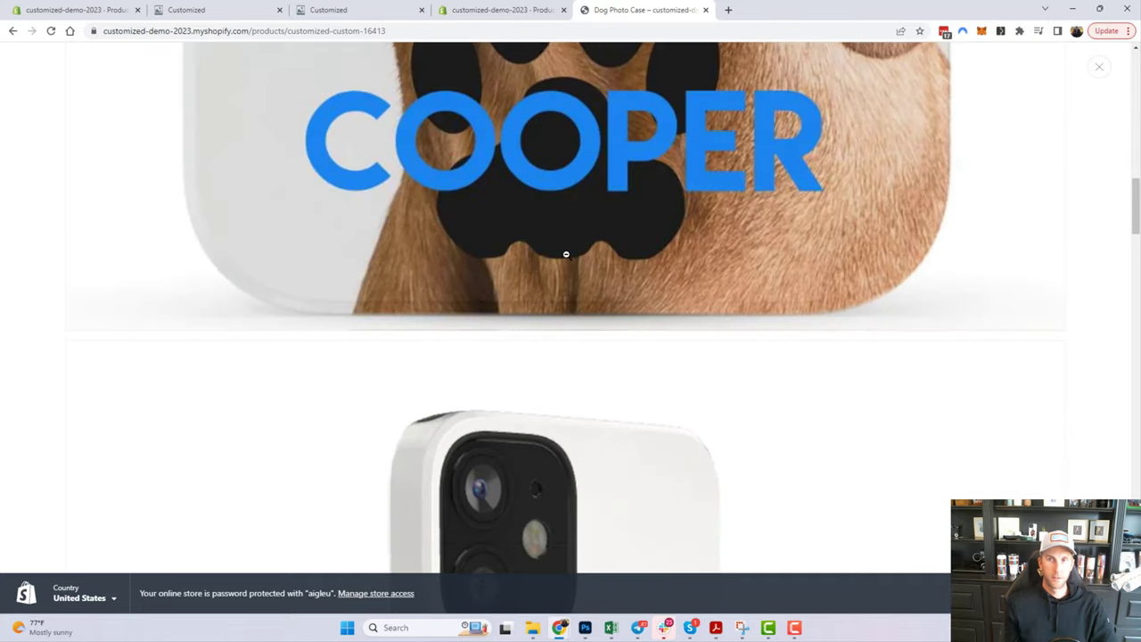
scroll(565, 254, "up", 4)
left_click(1102, 67)
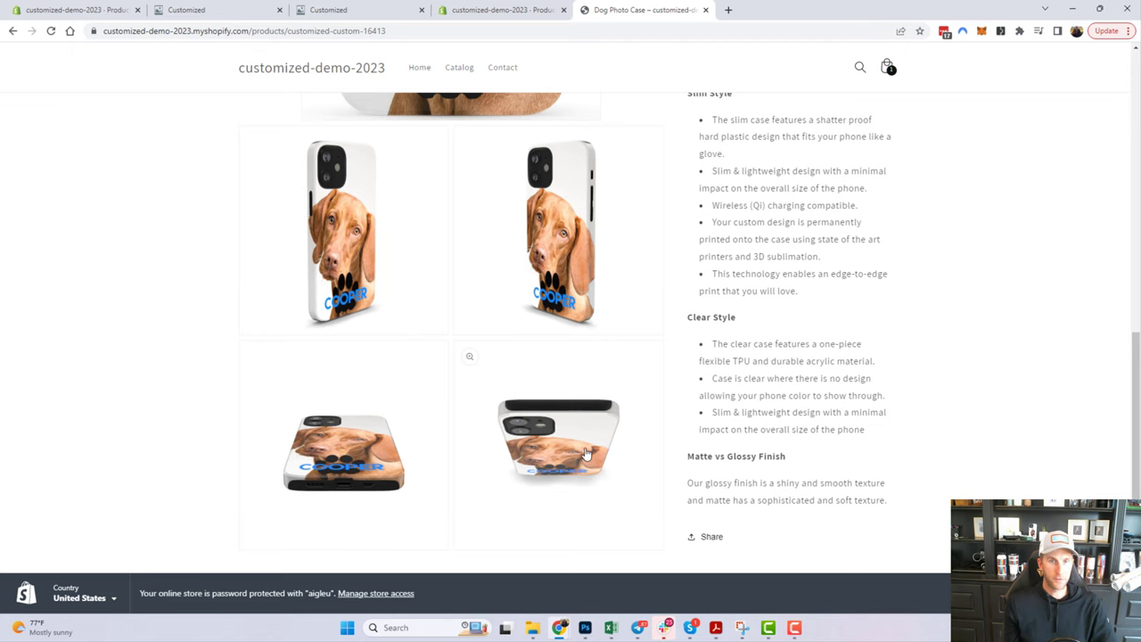
Choose the iPhone 12 phone type for the Dog Photo Case and start customizing it without resuming the design in progress.
scroll(523, 365, "up", 5)
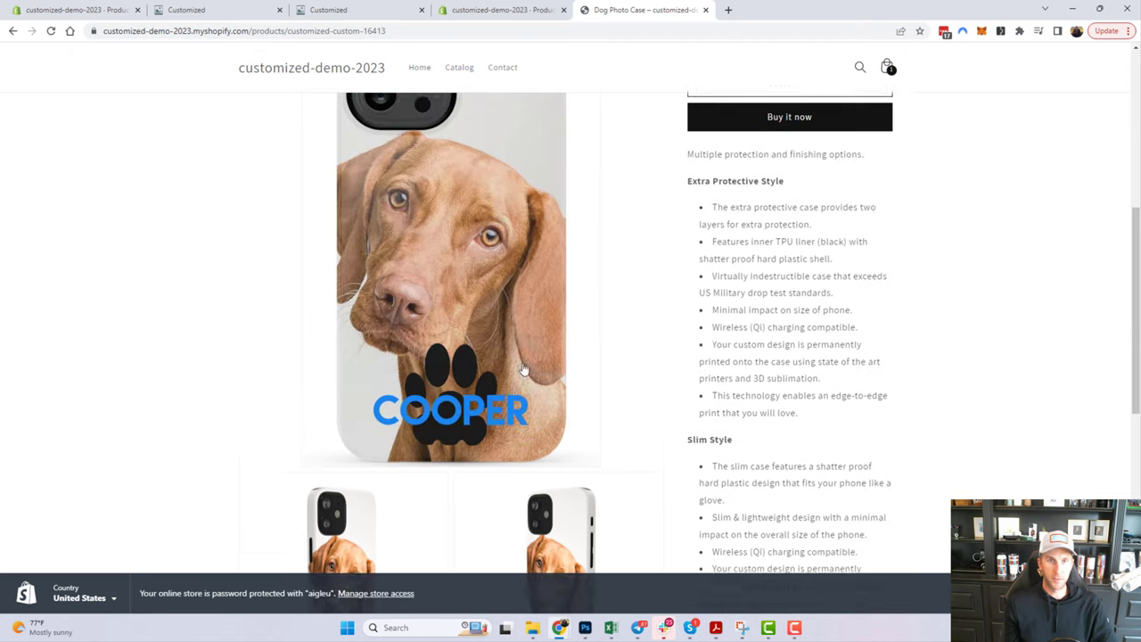
scroll(763, 414, "up", 4)
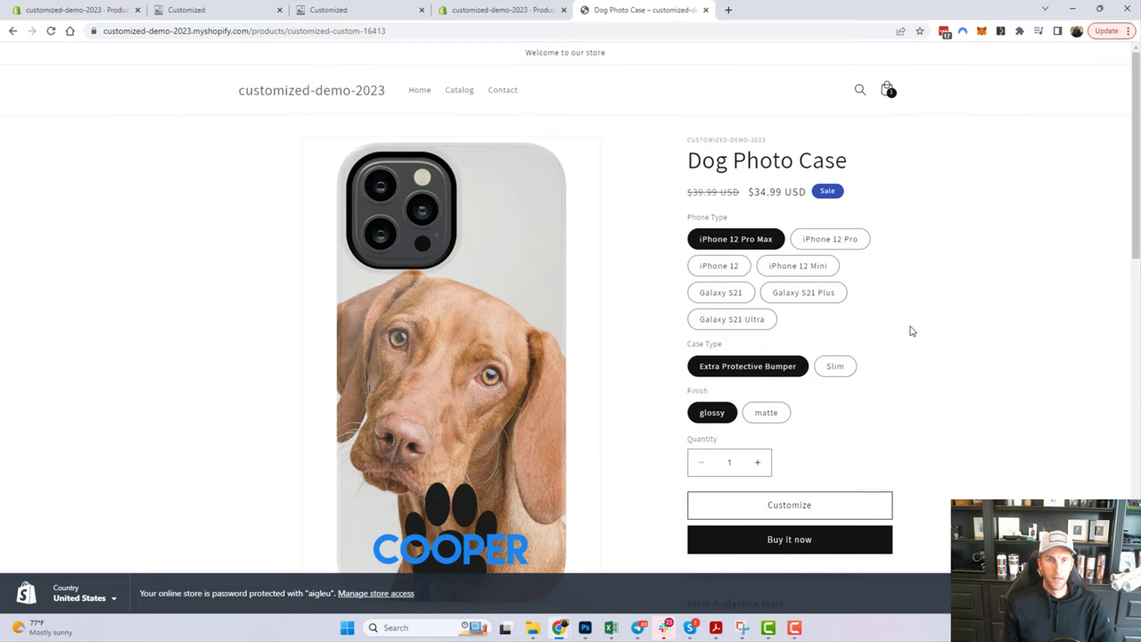
scroll(912, 331, "down", 1)
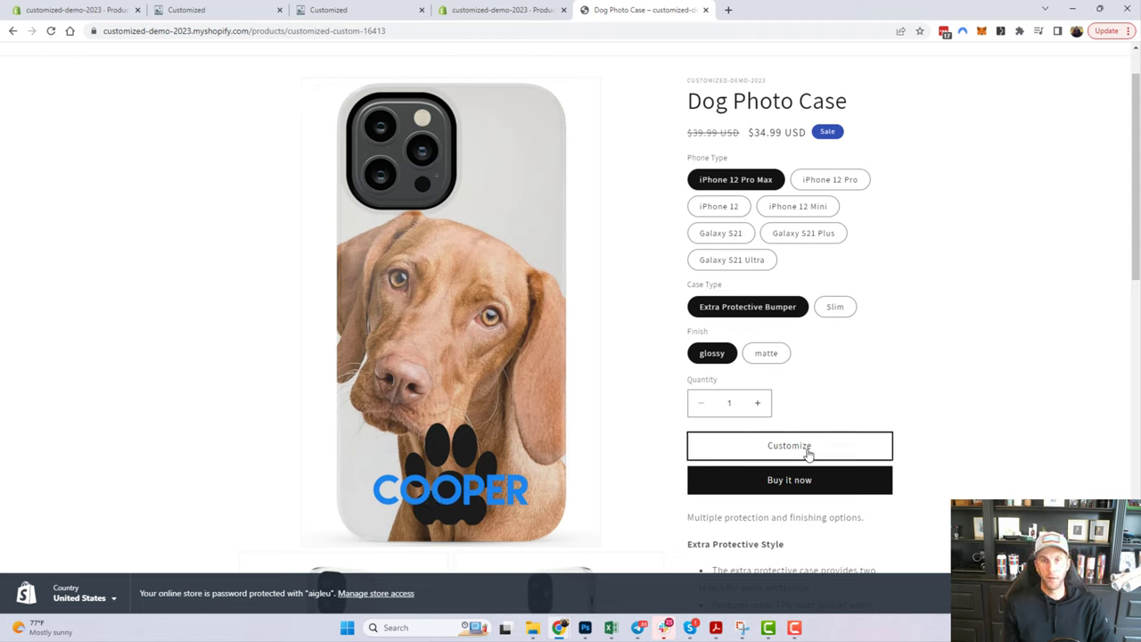
left_click(714, 208)
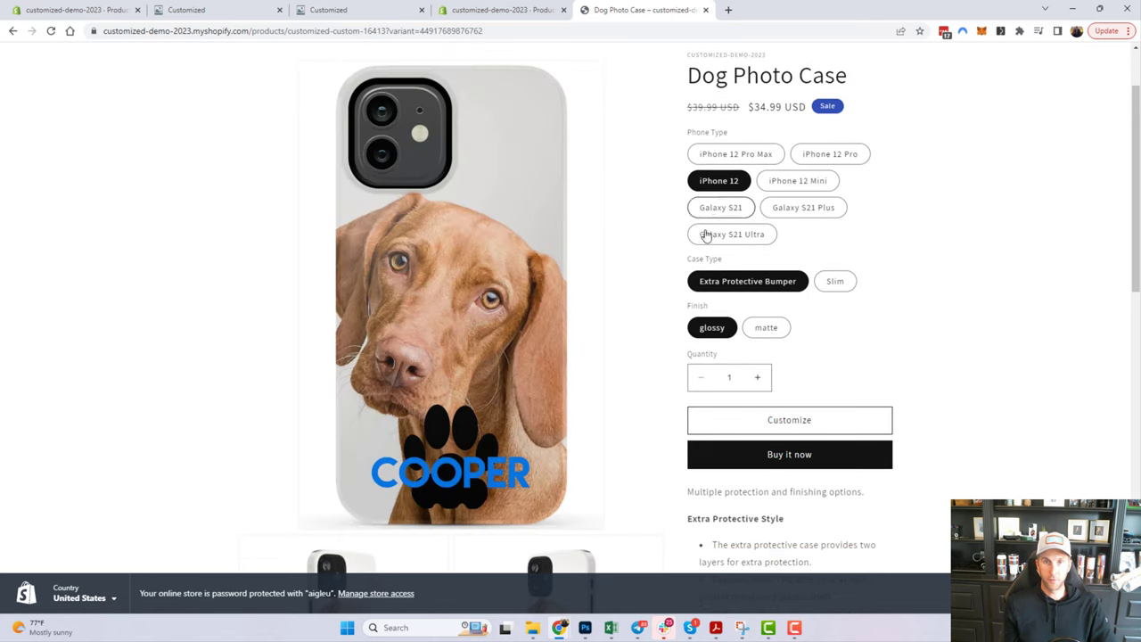
left_click(780, 424)
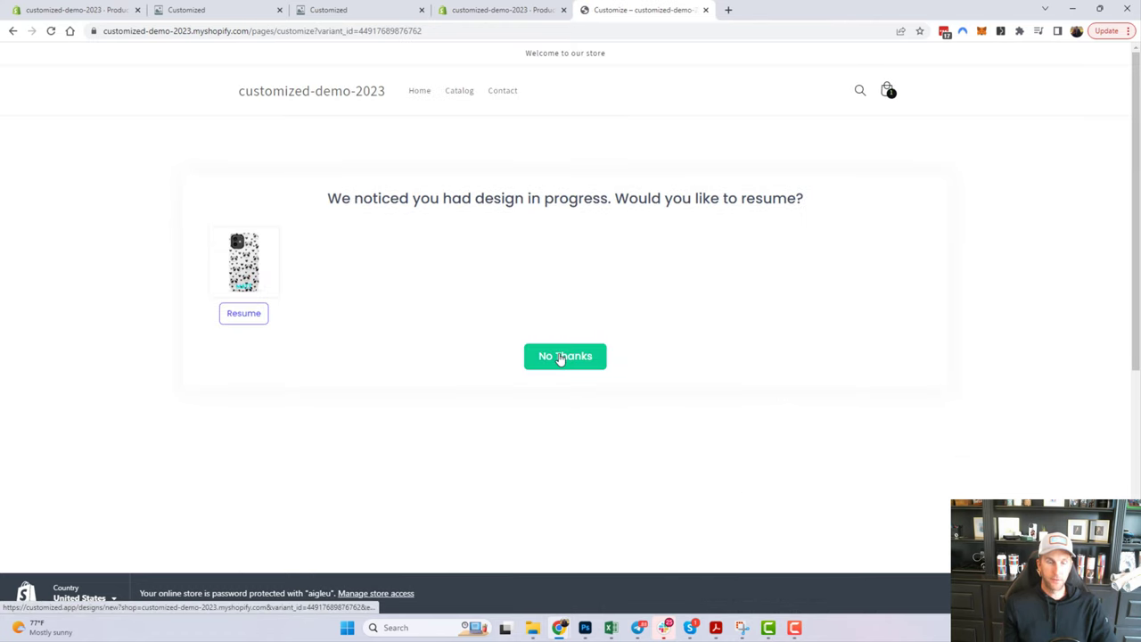
left_click(562, 358)
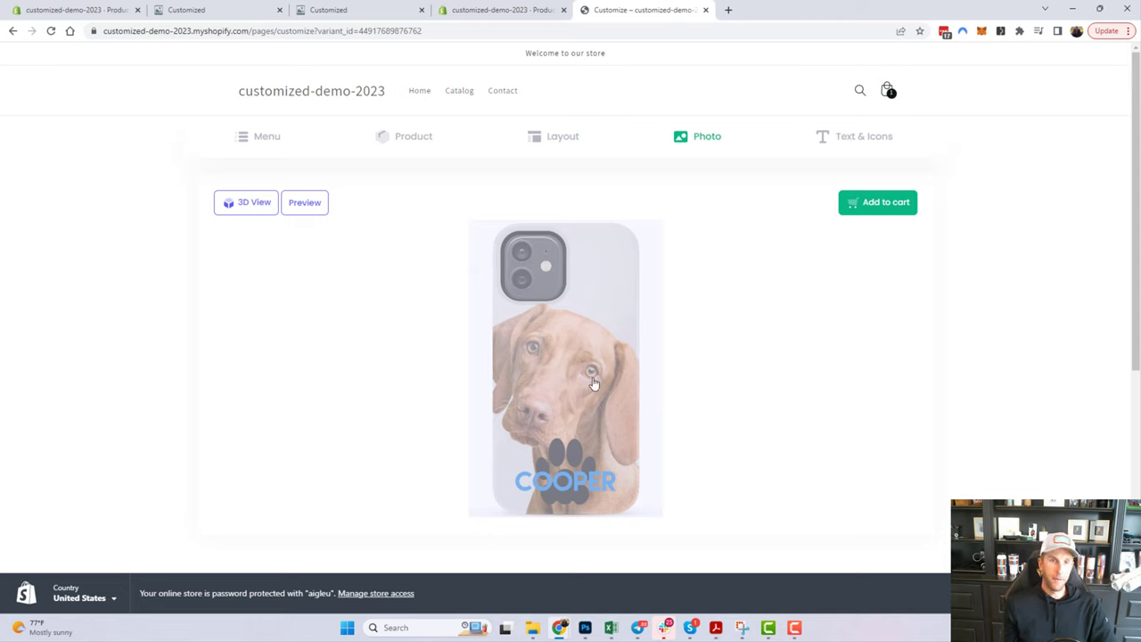
Delete the dog photo from the case, open the photo upload dialog to view its sources, and close it.
left_click(552, 348)
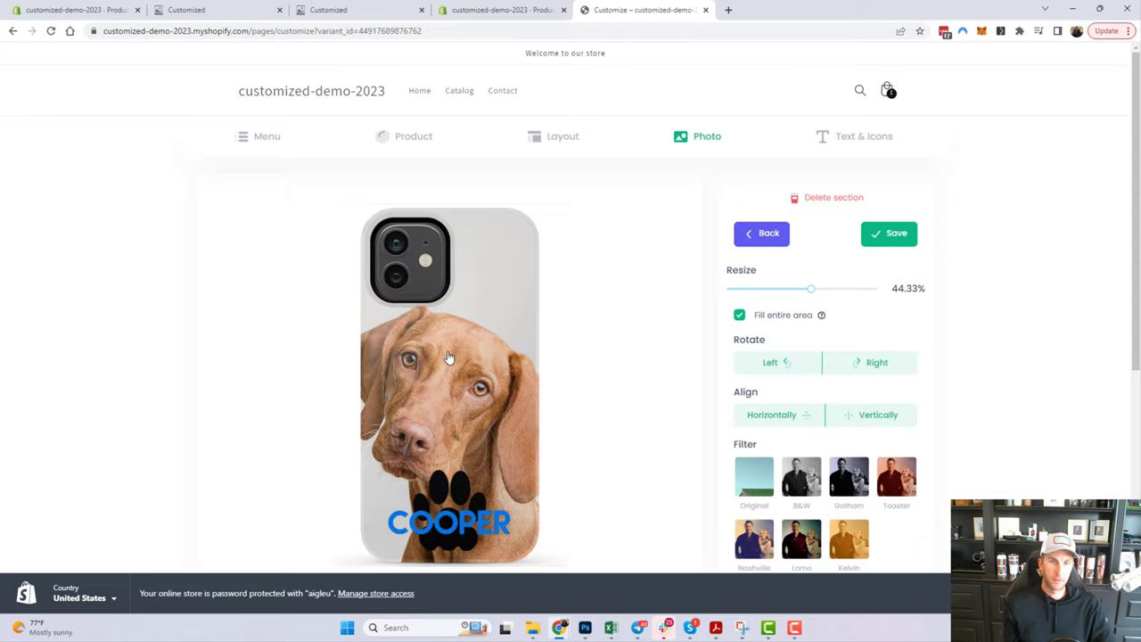
left_click(820, 200)
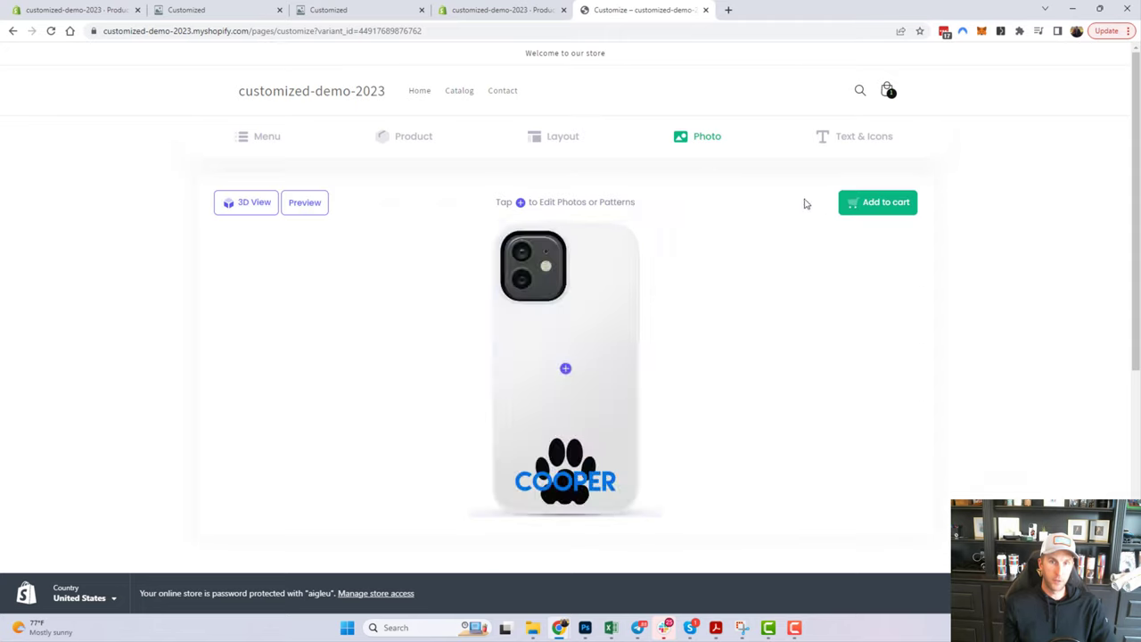
left_click(571, 399)
left_click(810, 321)
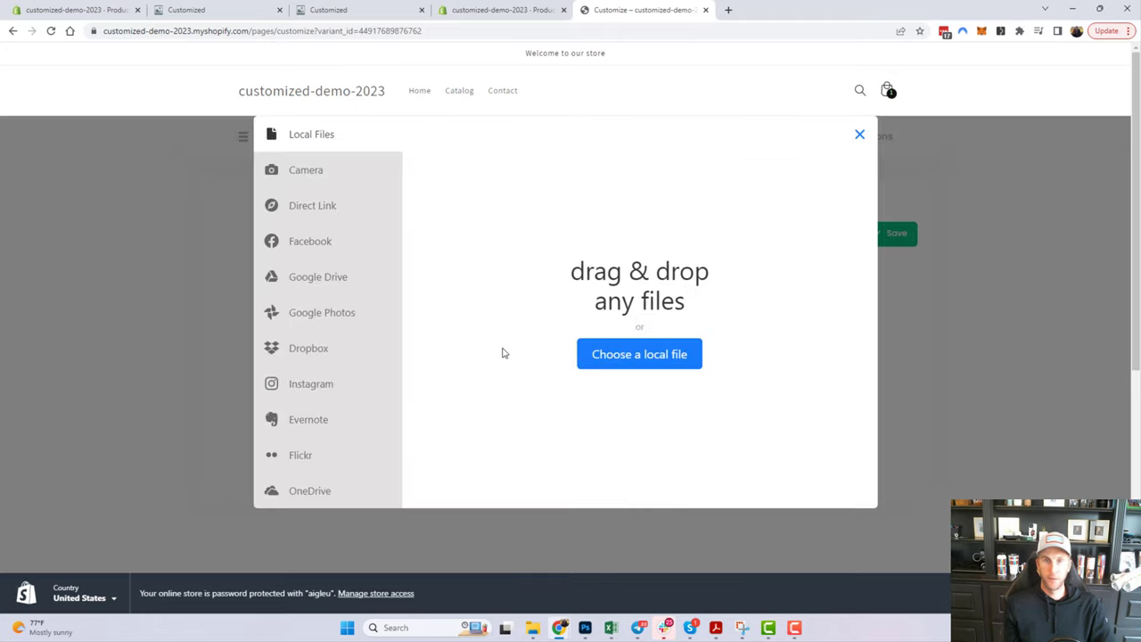
left_click(859, 134)
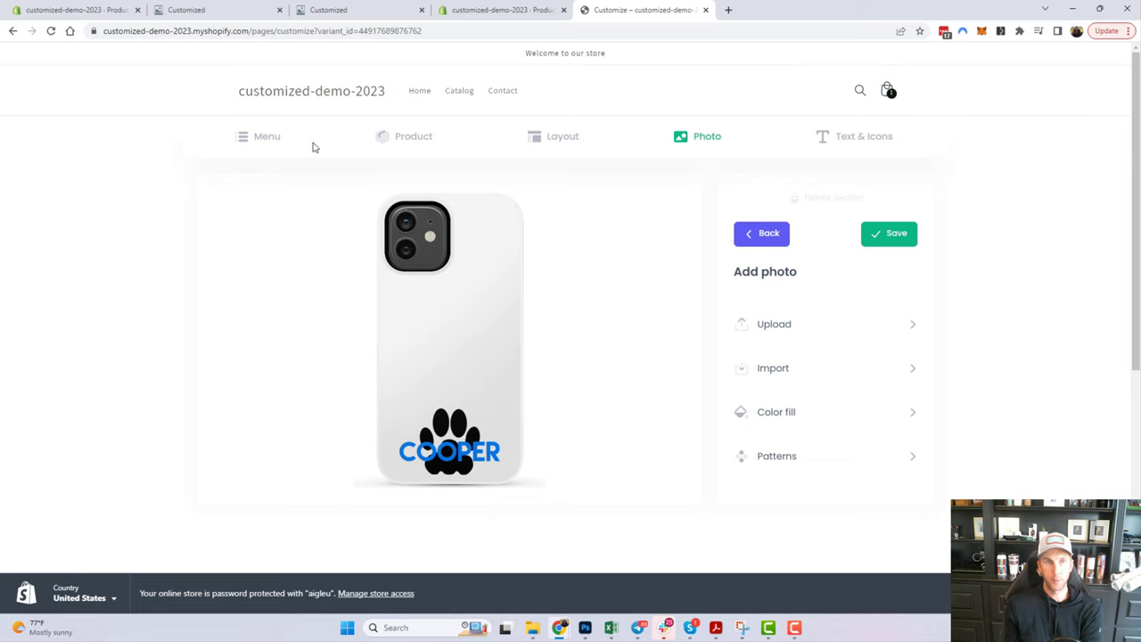
Leave the customizer, discarding the changes, and return to the Dog Photo Case product page.
left_click(11, 33)
left_click(11, 33)
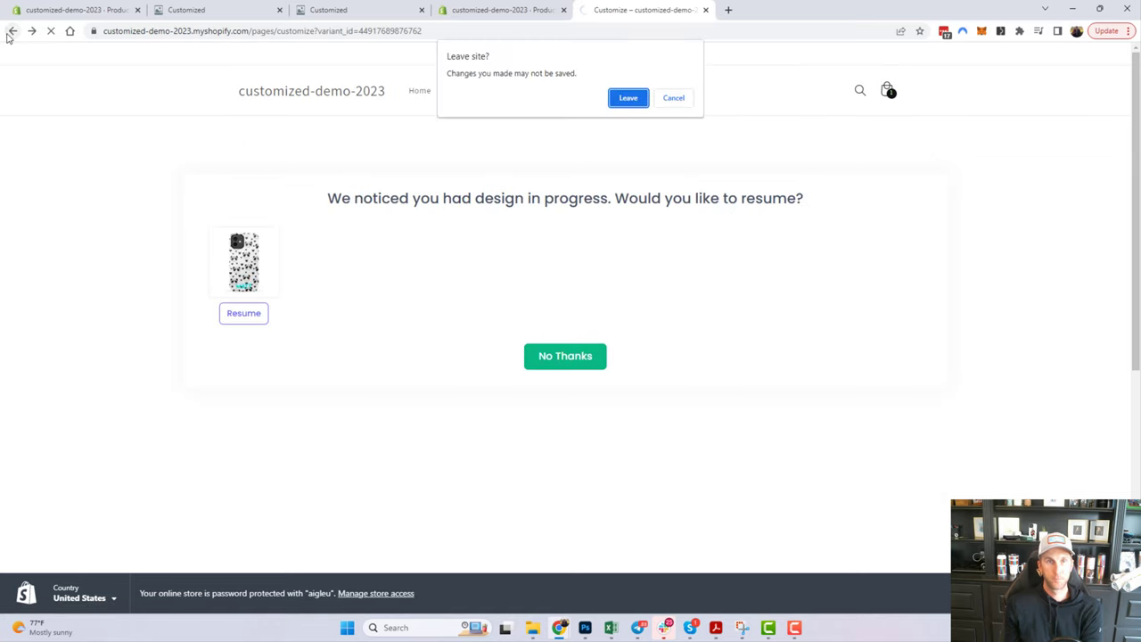
left_click(639, 100)
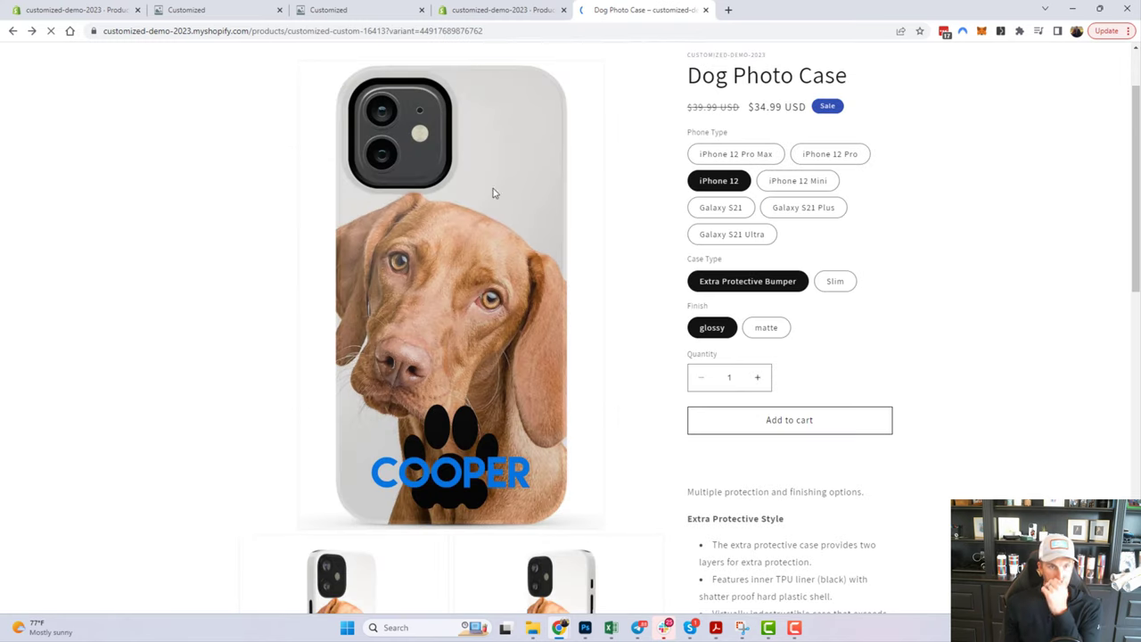
Switch to the Customized designs list, open the Dog Photo Case's design actions, and mark Layout 1 for deletion.
left_click(333, 9)
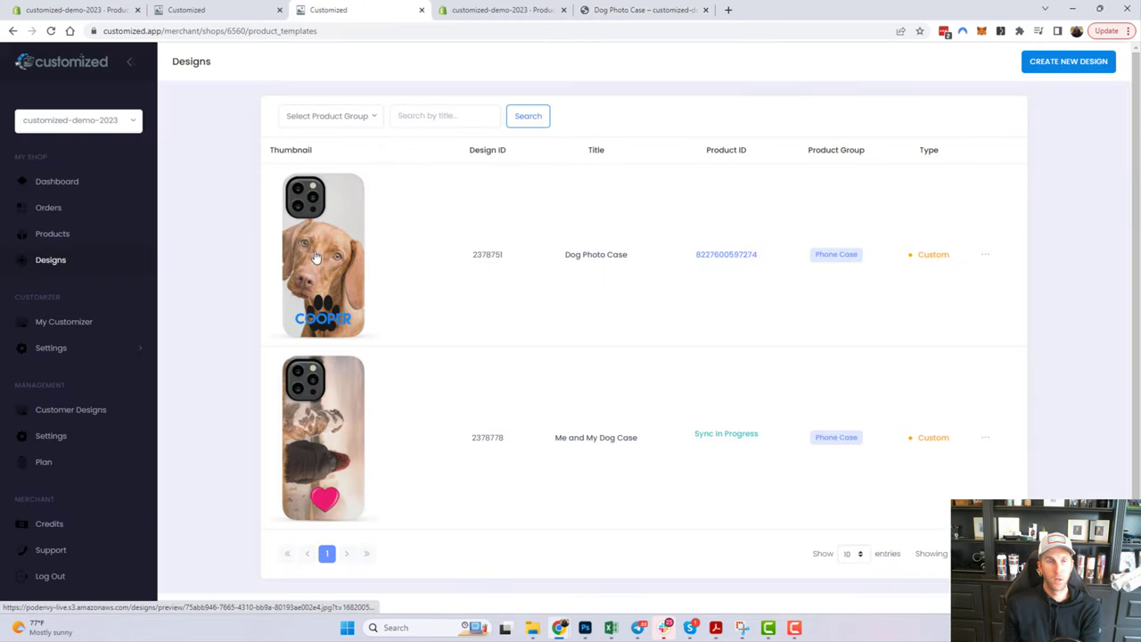
left_click(984, 259)
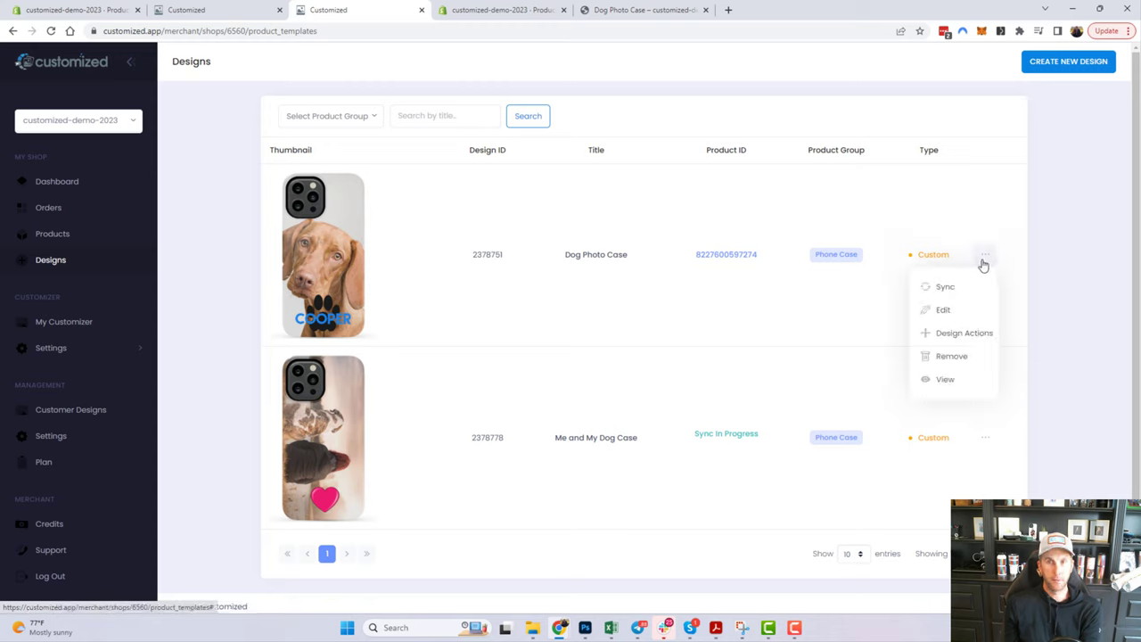
left_click(969, 336)
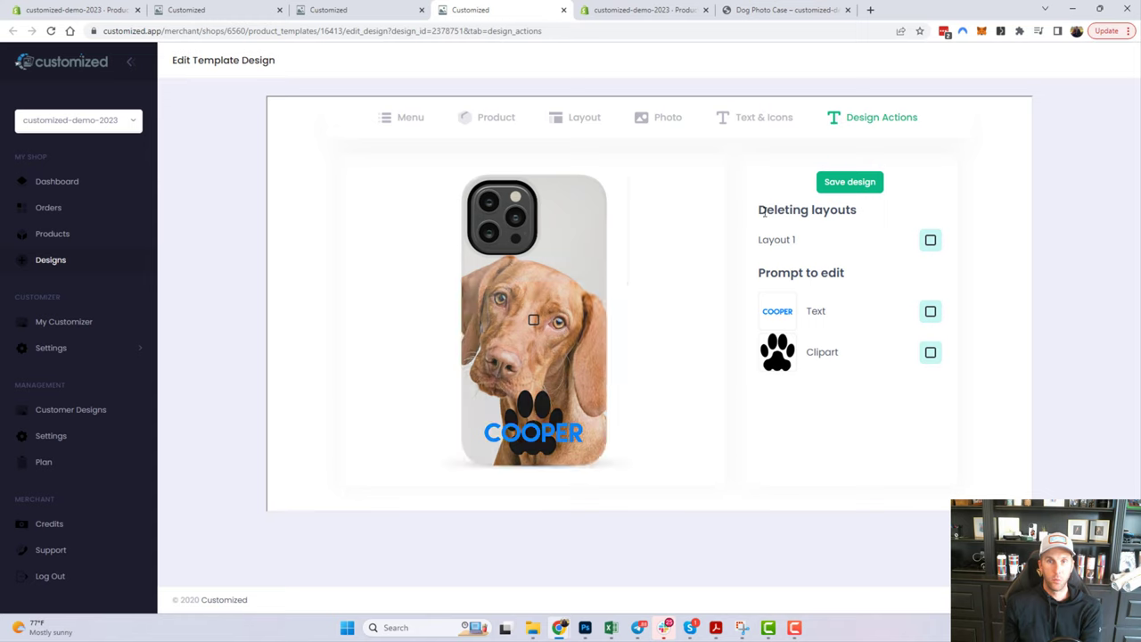
left_click_drag(759, 210, 859, 217)
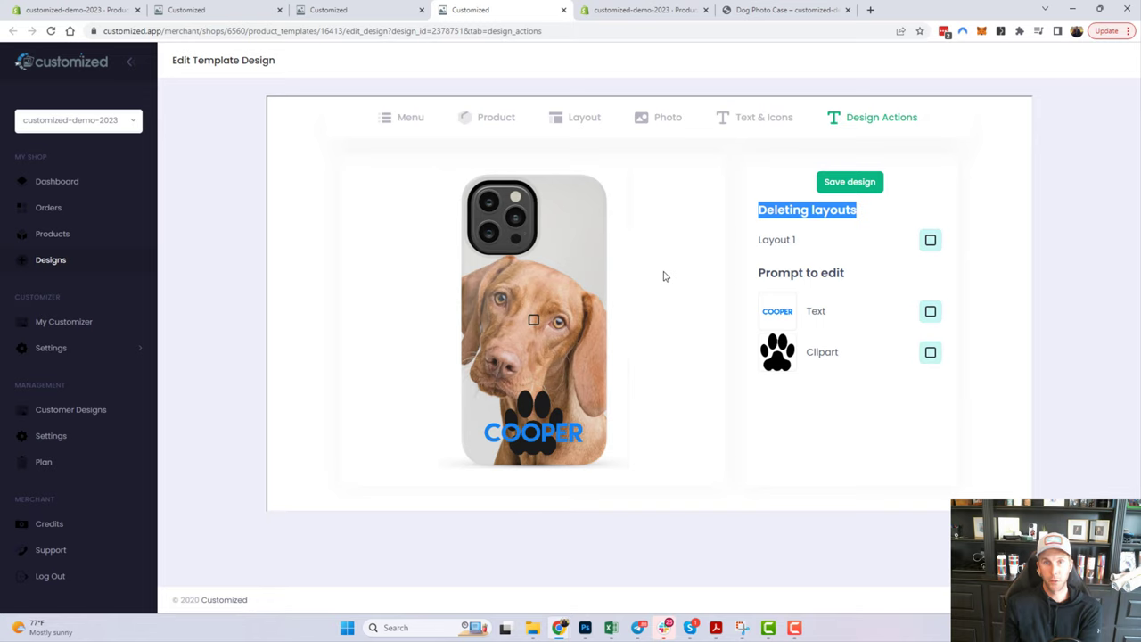
left_click(533, 322)
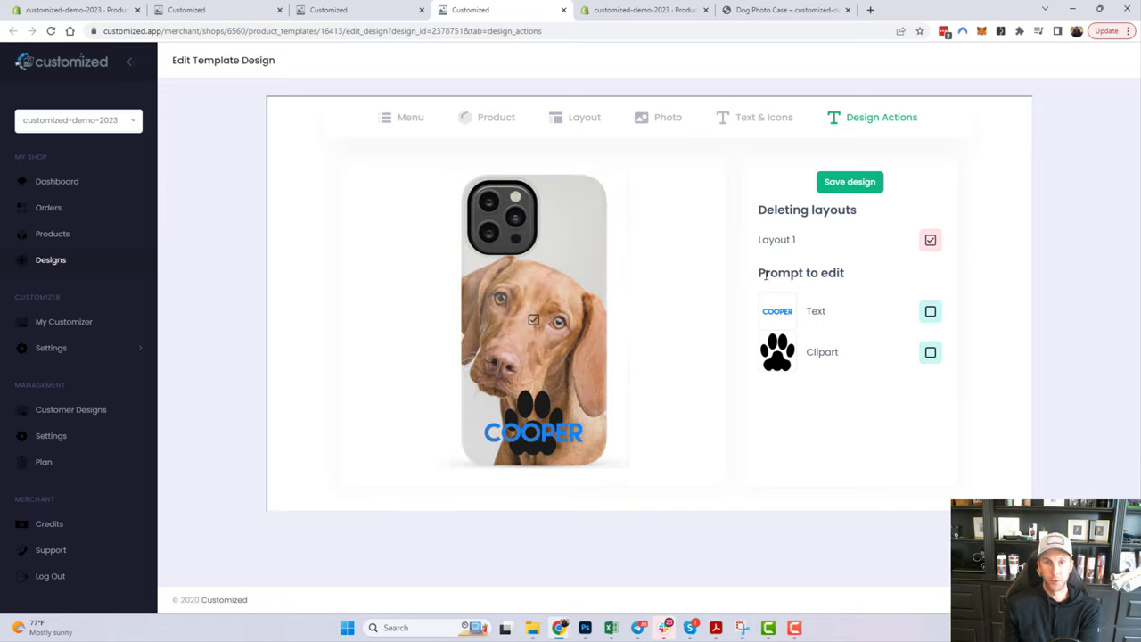
Enable the prompt to edit for the COOPER text and save the design.
left_click_drag(758, 272, 841, 274)
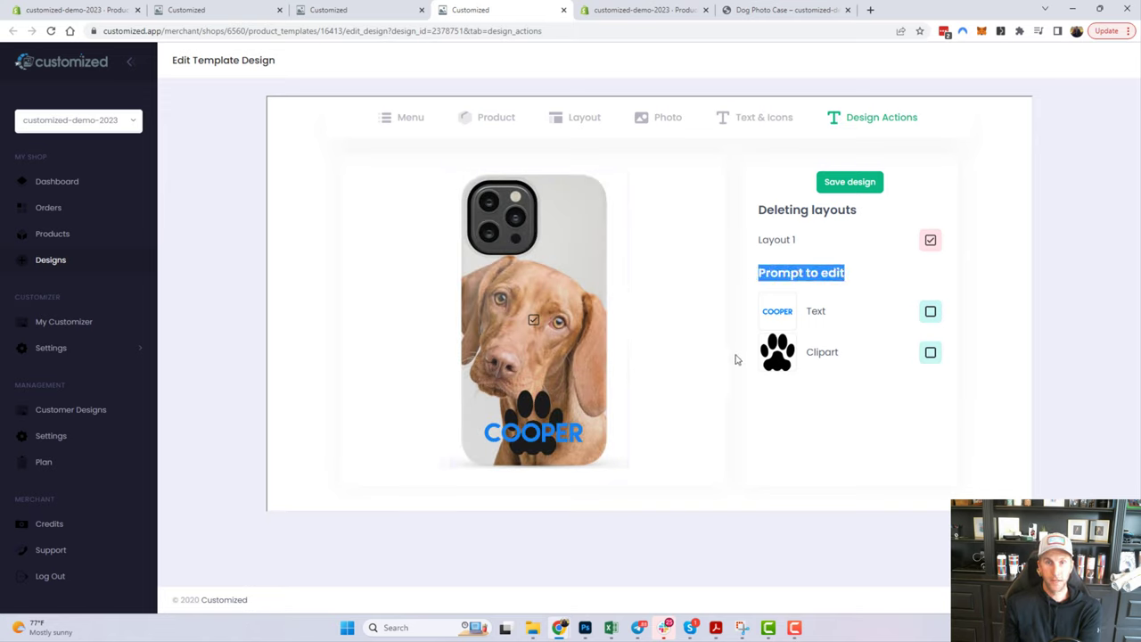
left_click(930, 313)
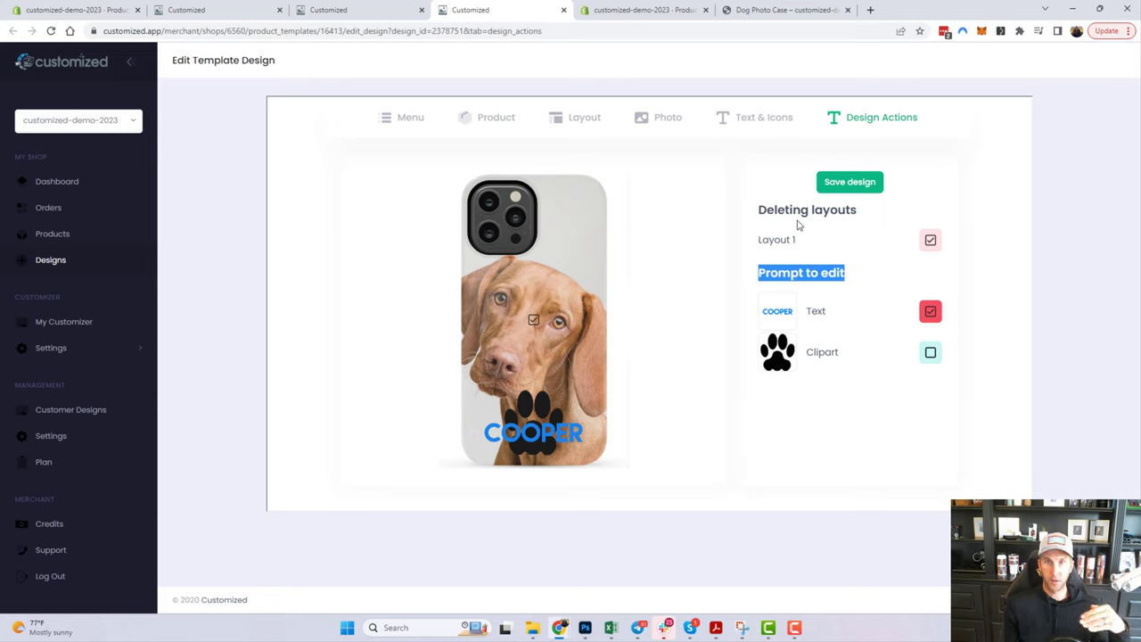
left_click(831, 183)
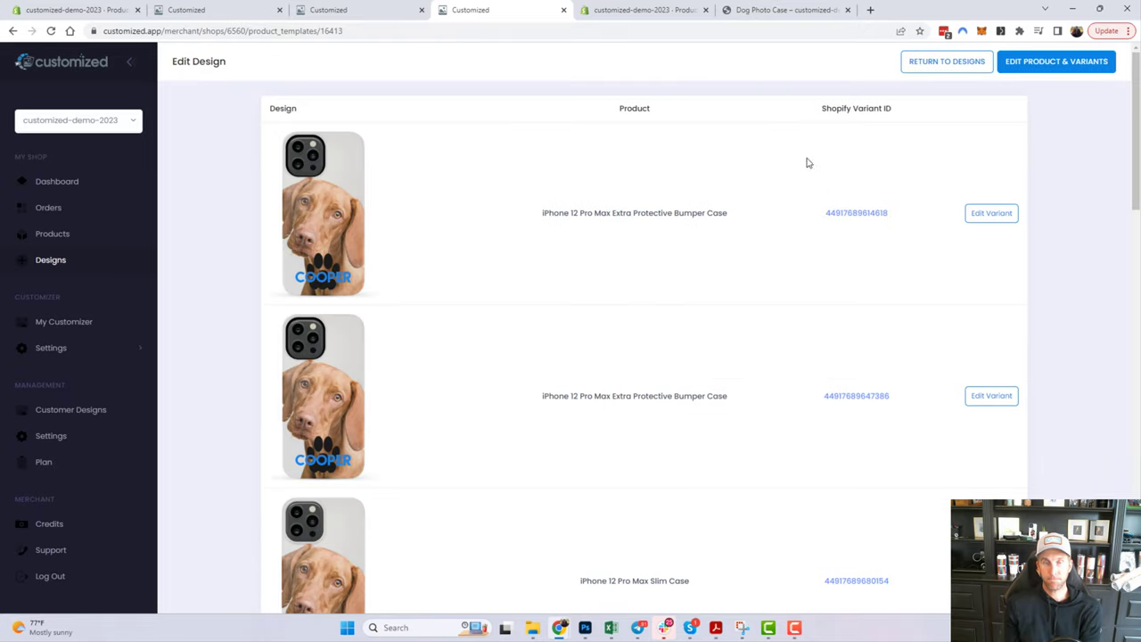
Reload the Dog Photo Case page in the storefront and start customizing it without resuming earlier designs.
left_click(648, 10)
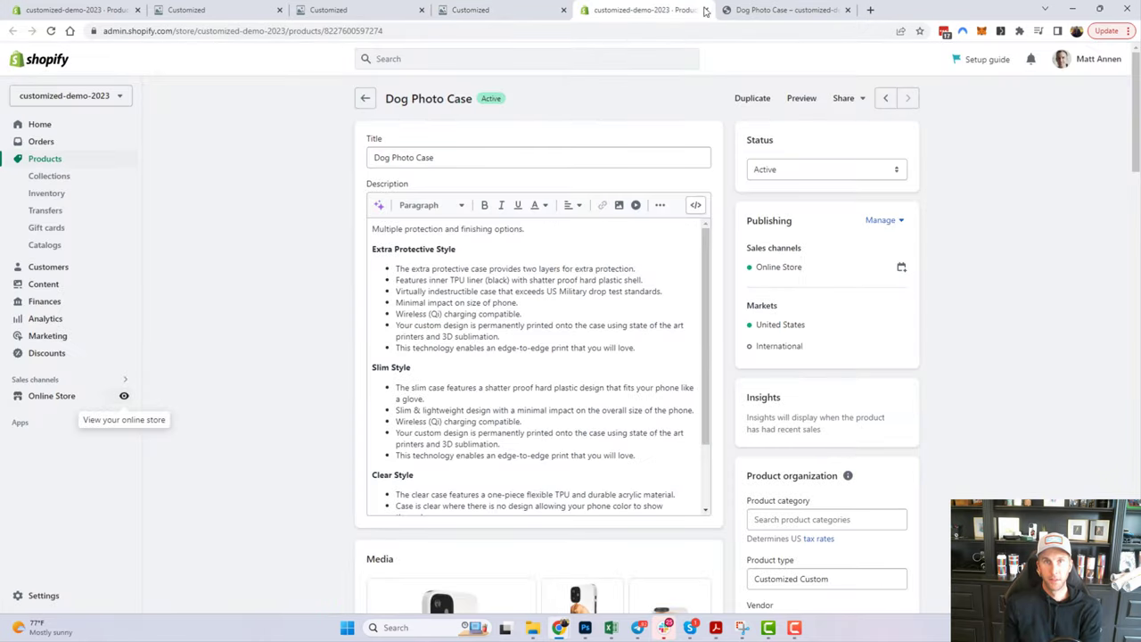
left_click(776, 9)
left_click(51, 30)
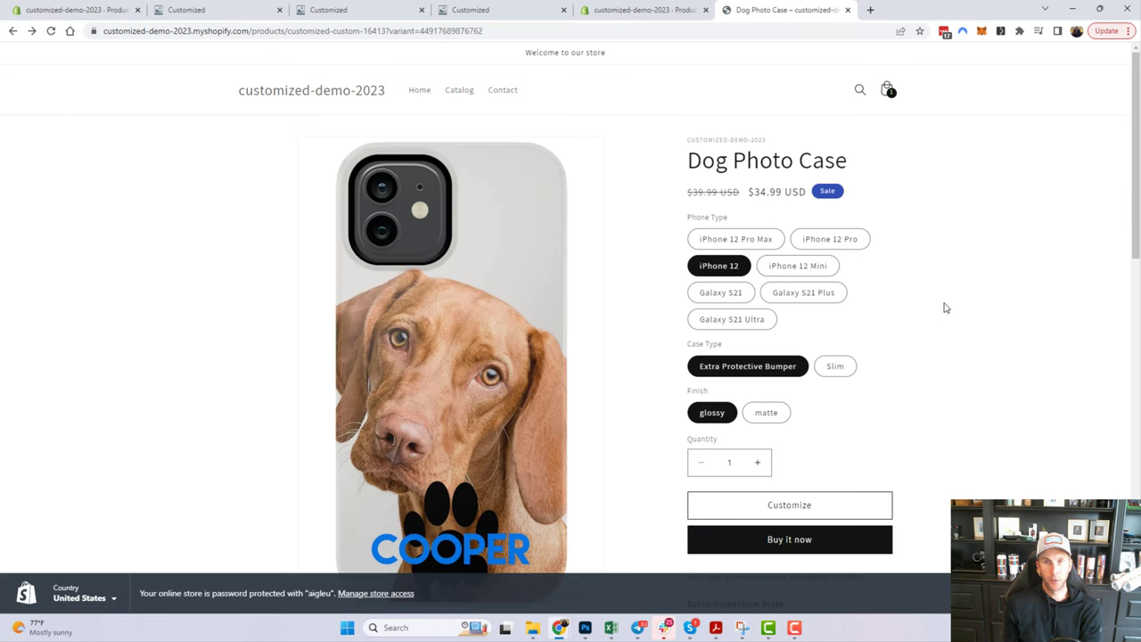
scroll(789, 461, "down", 1)
left_click(785, 449)
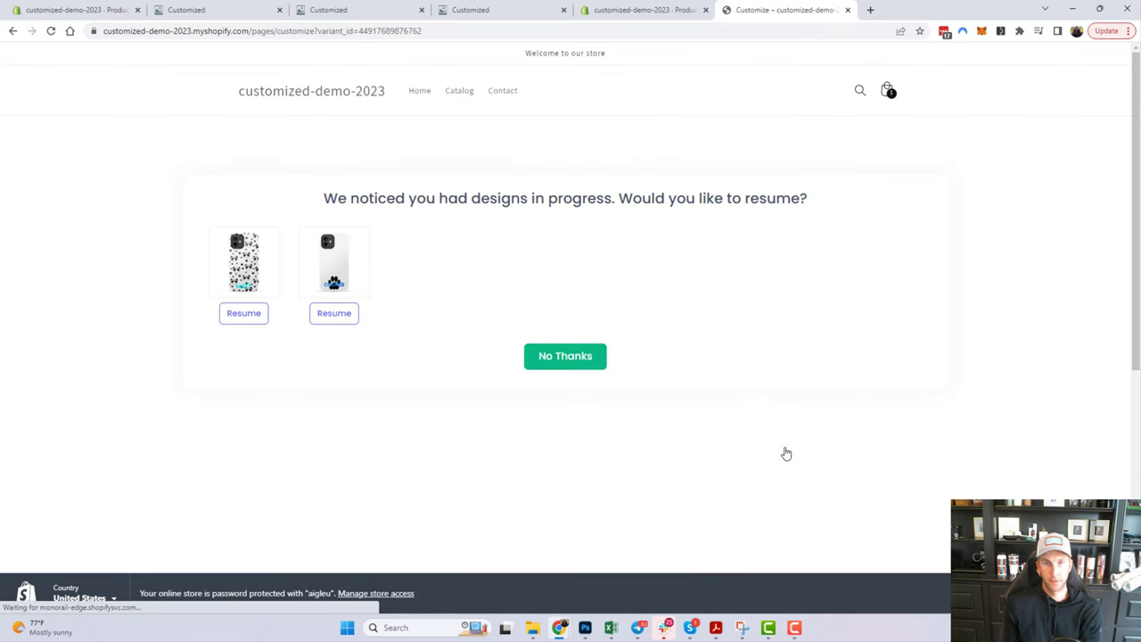
left_click(565, 357)
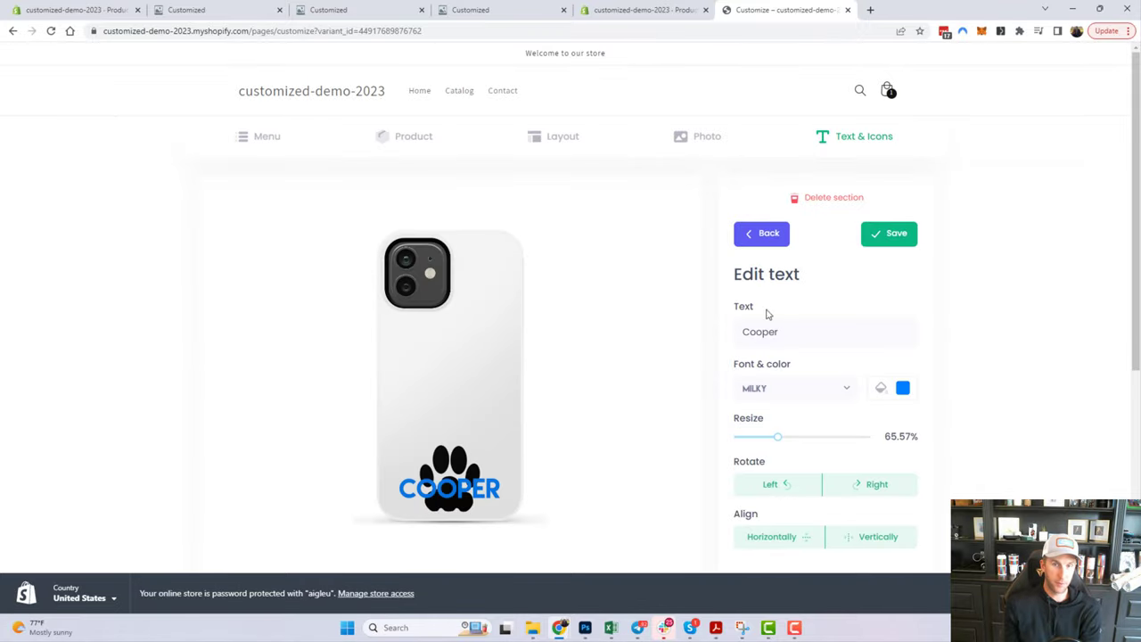
Replace the case's text with "Ruff" and save the text.
left_click_drag(789, 339, 708, 338)
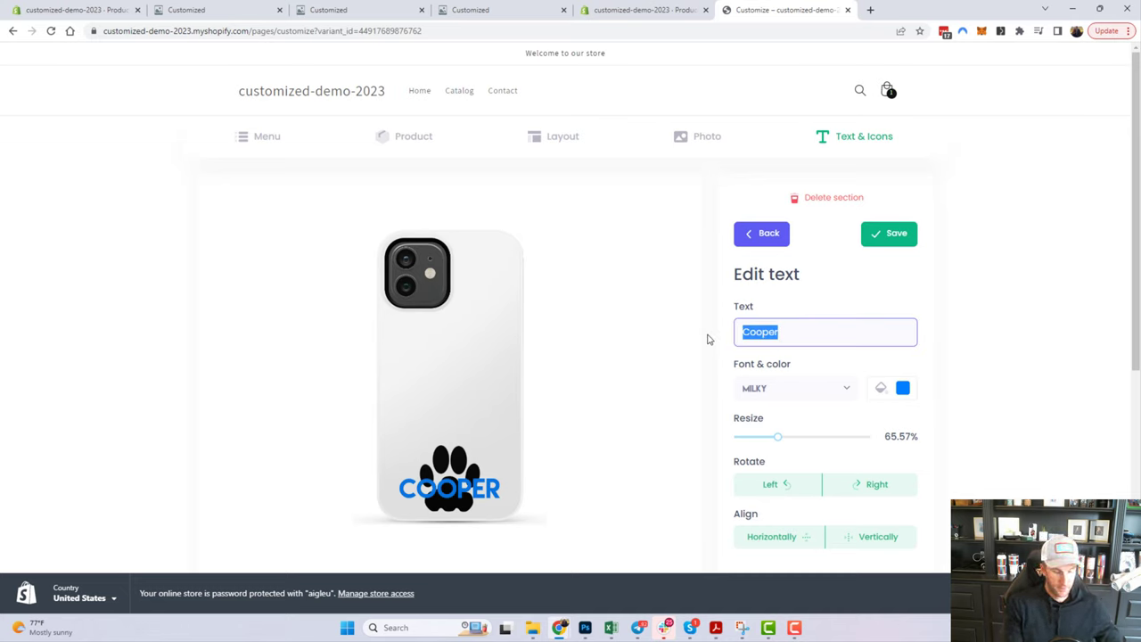
type("Ruff")
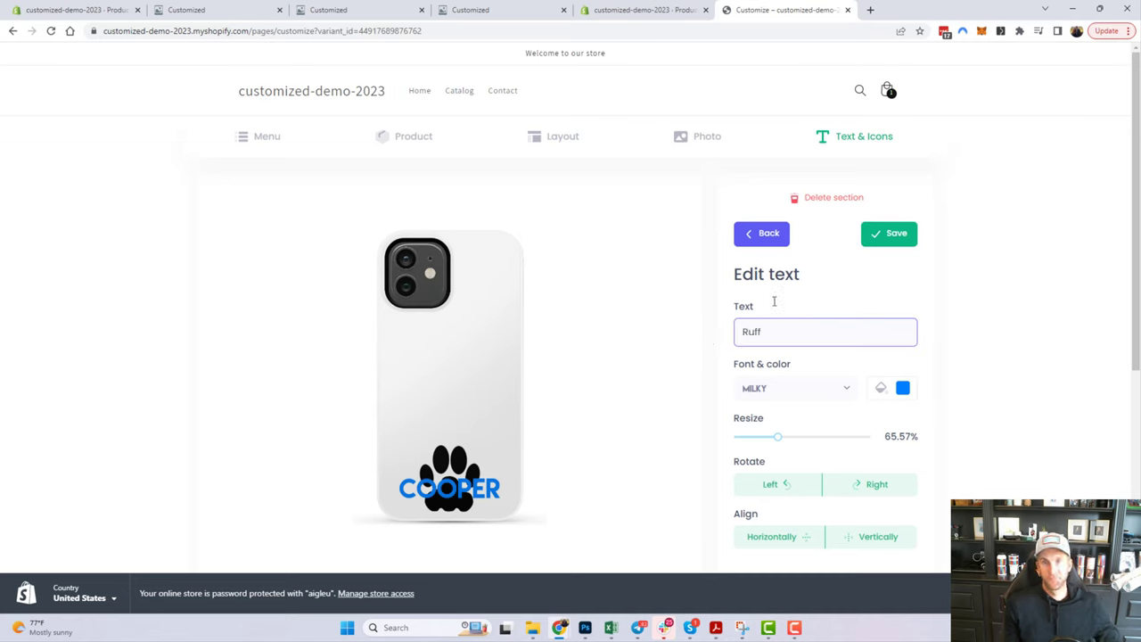
left_click(906, 236)
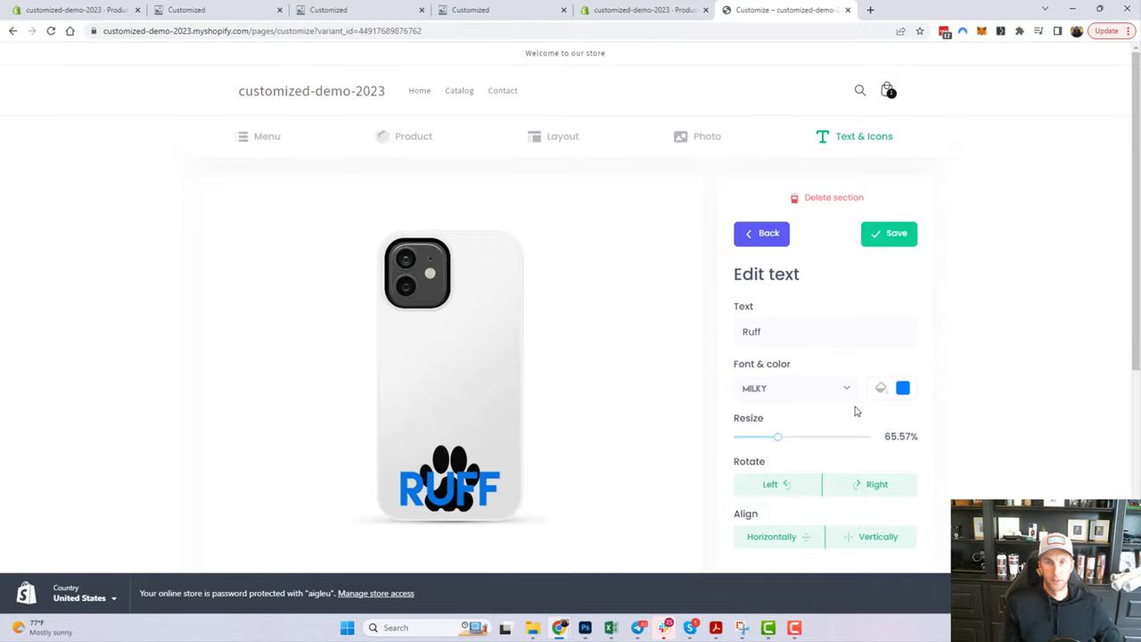
Shrink the Ruff text slightly and set its color to Amber.
mouse_move(777, 437)
left_mouse_down()
mouse_move(764, 437)
mouse_move(774, 447)
left_mouse_up()
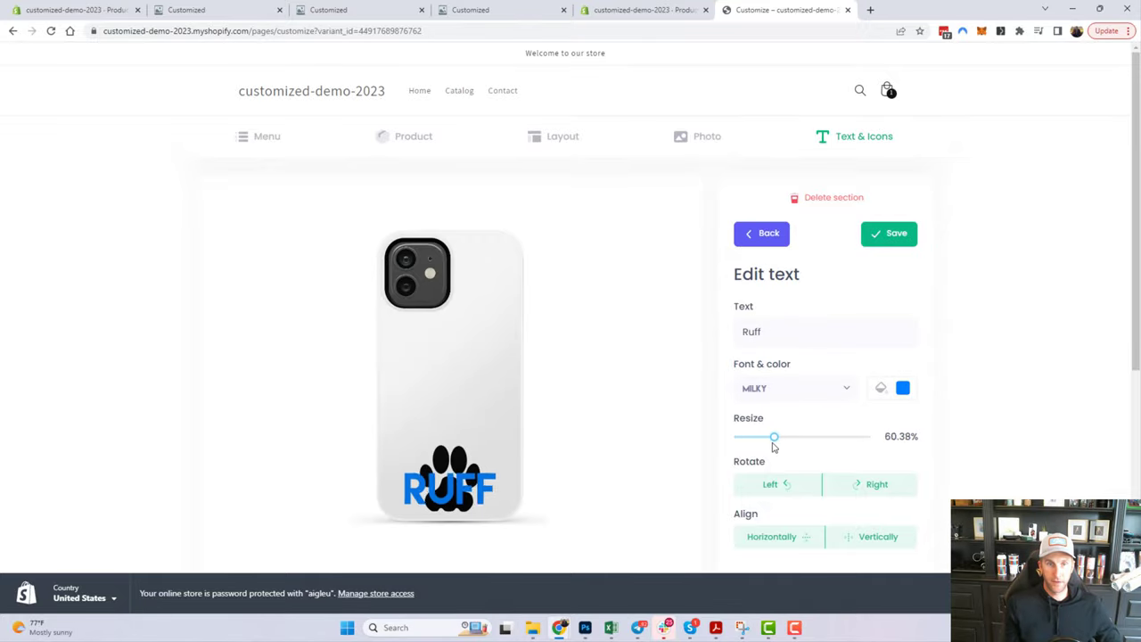
left_click(903, 388)
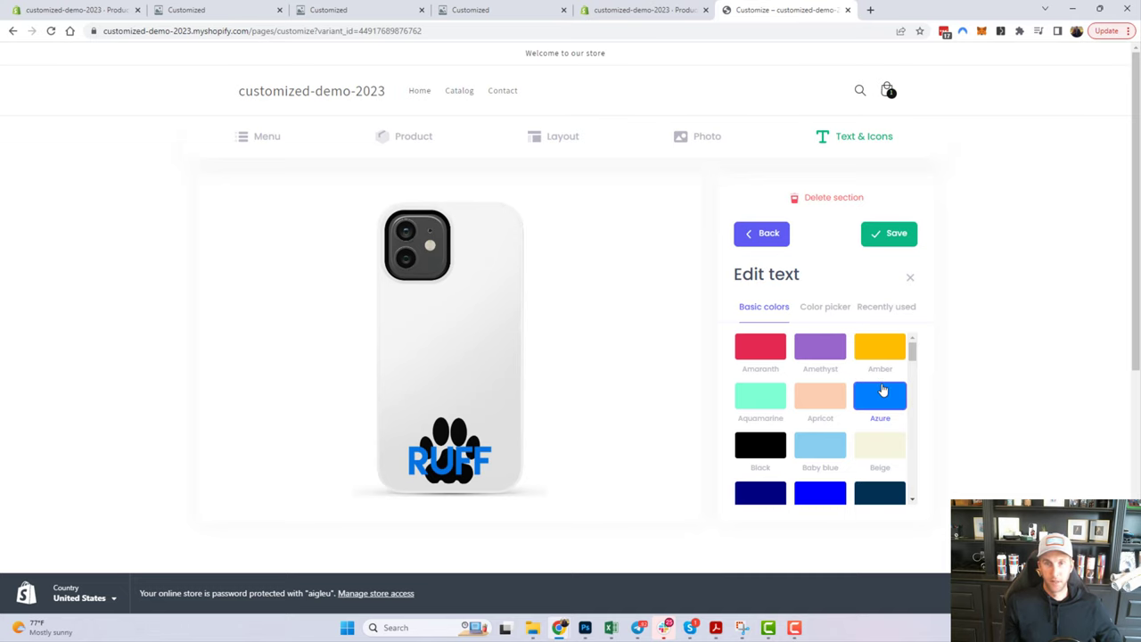
left_click(874, 349)
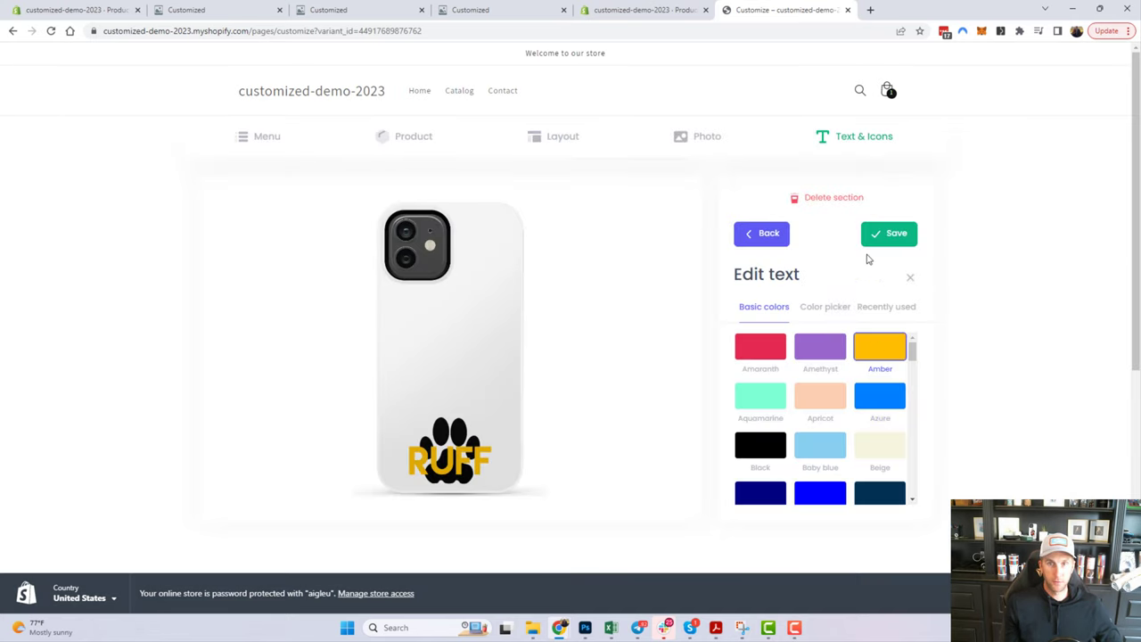
Save the text edits and upload a local puppy photo to the case's photo area.
left_click(877, 237)
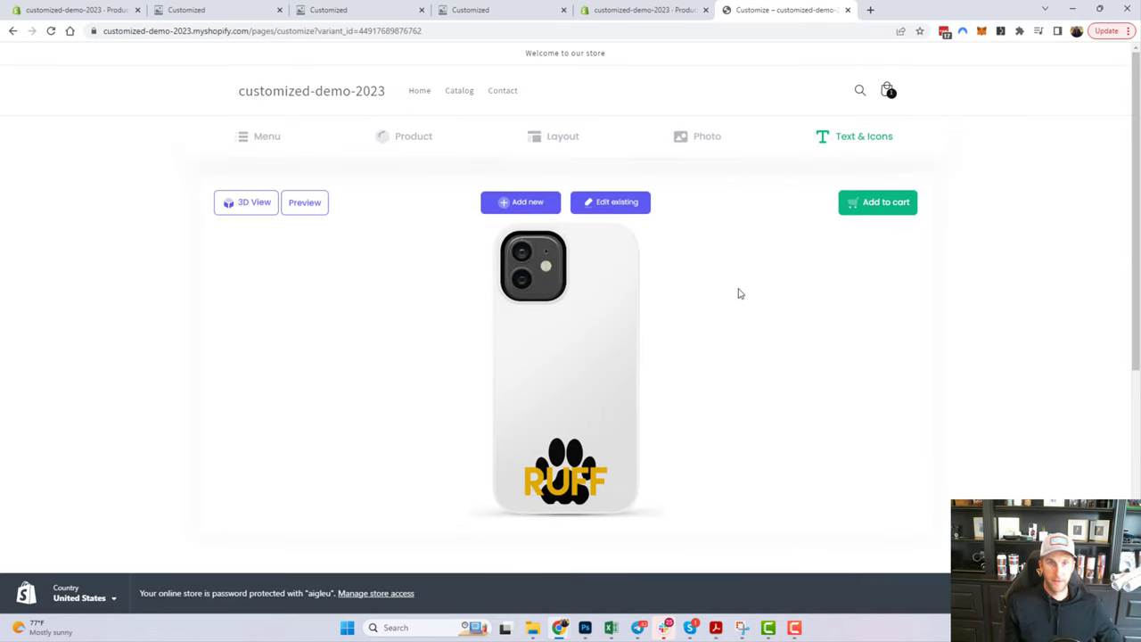
left_click(700, 145)
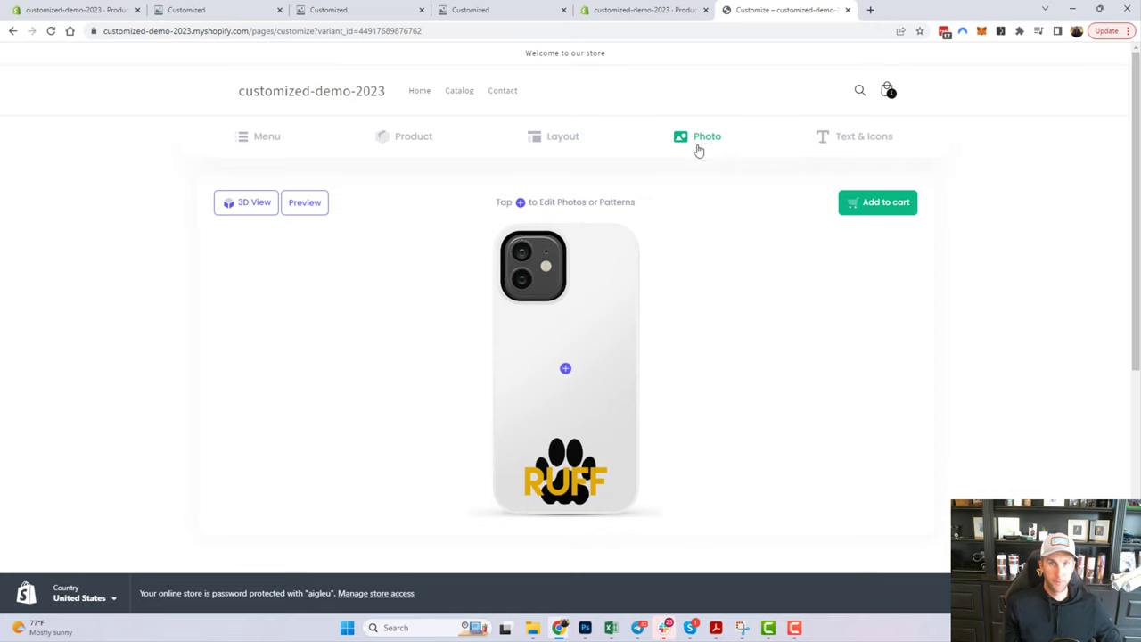
left_click(562, 365)
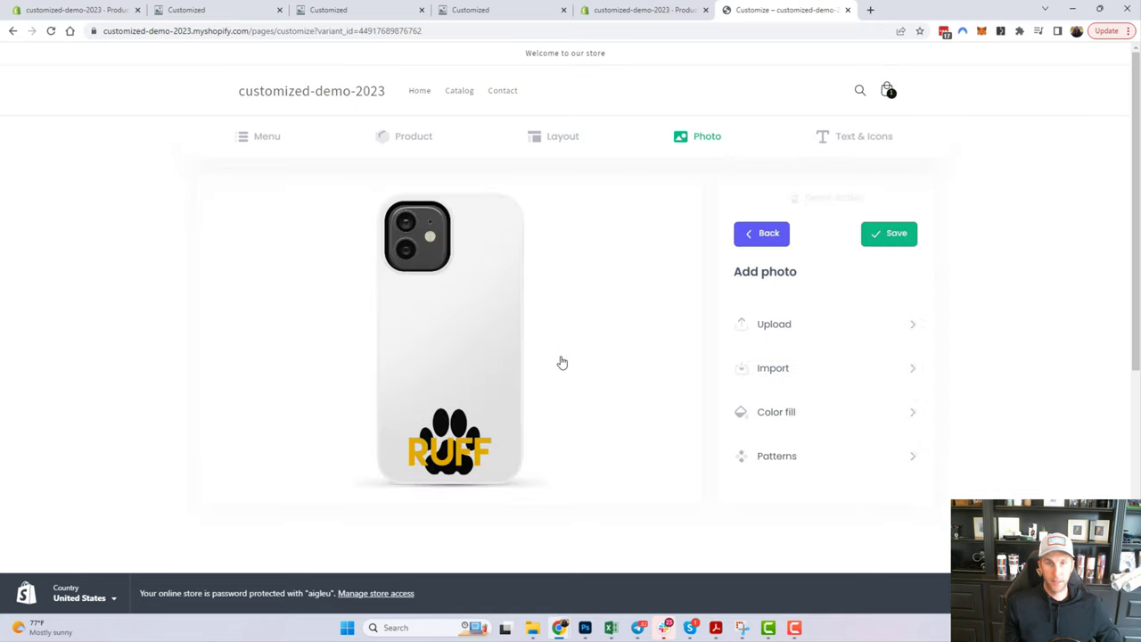
left_click(794, 330)
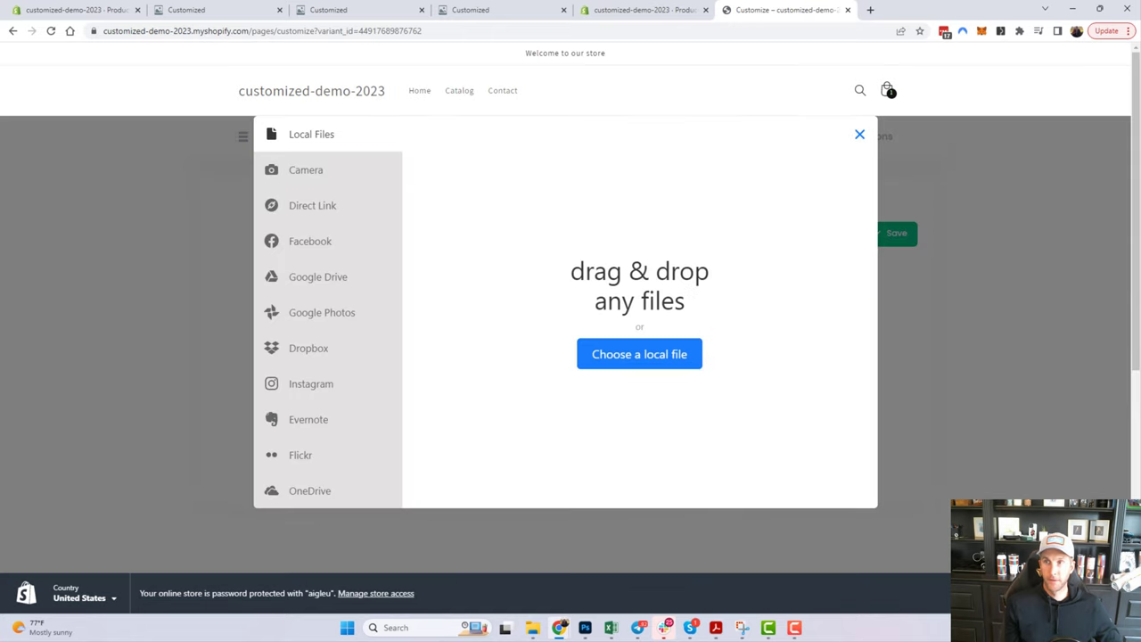
left_click(532, 627)
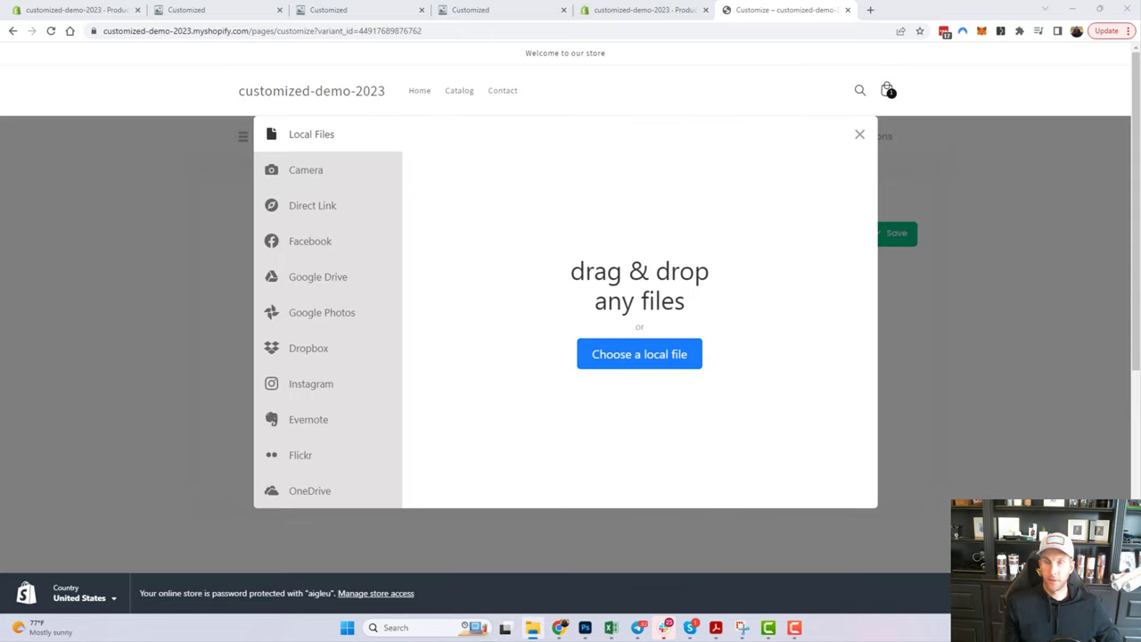
left_click_drag(1132, 286, 673, 372)
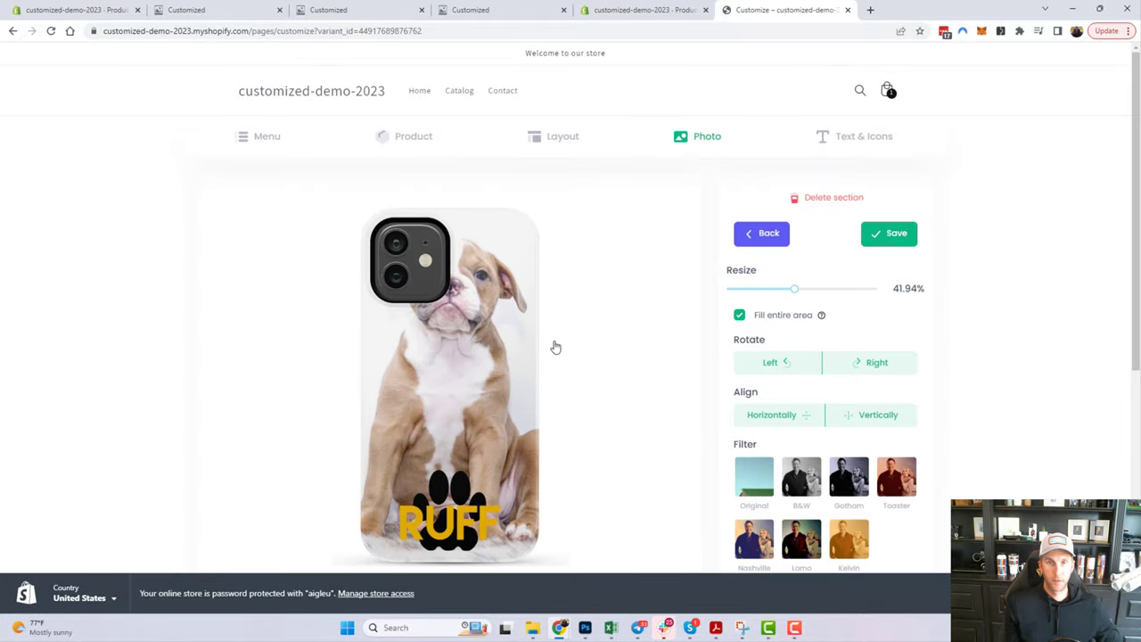
Enlarge the puppy photo to 76.33%, move it down until the face sits below the camera cutout, and save it.
left_click_drag(794, 282, 848, 288)
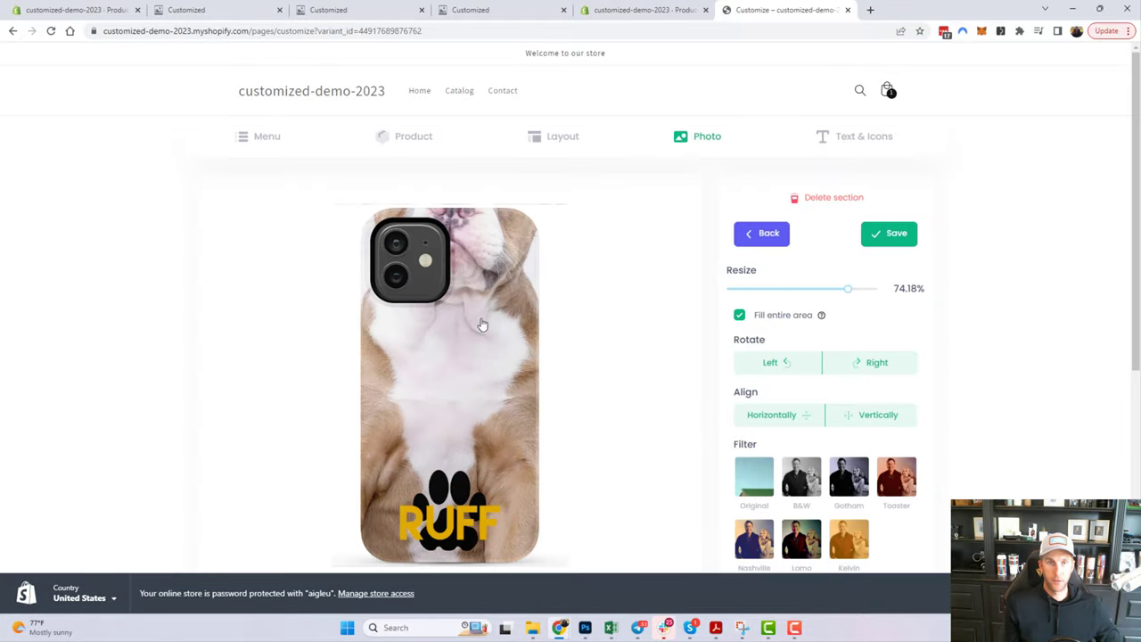
left_click(848, 290)
left_click_drag(848, 290, 851, 289)
left_click_drag(420, 326, 420, 410)
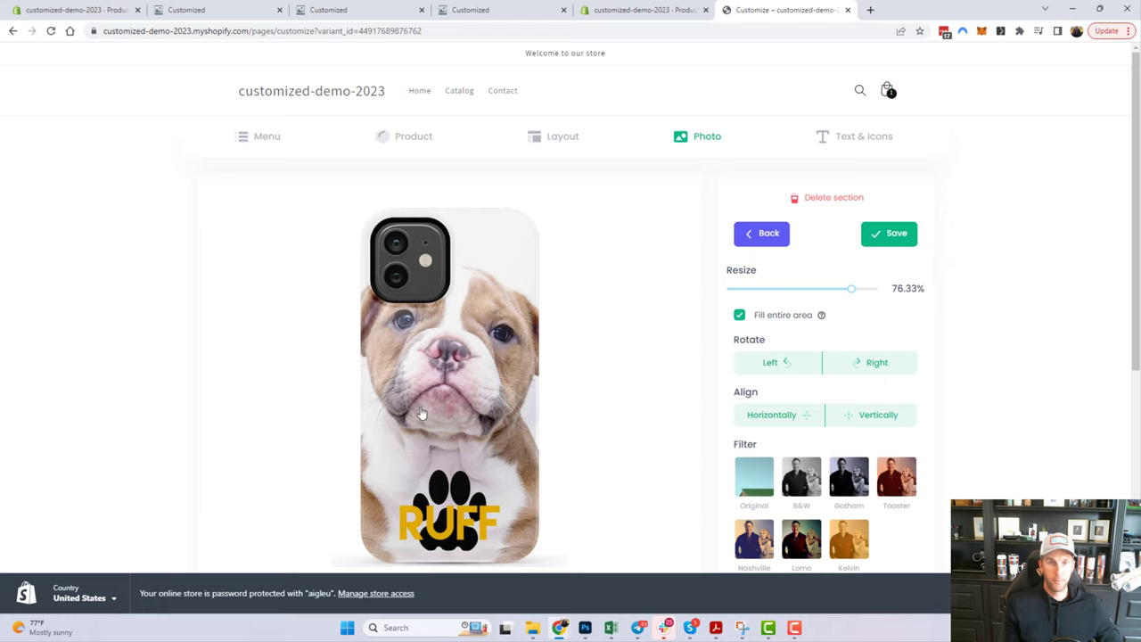
left_click(879, 234)
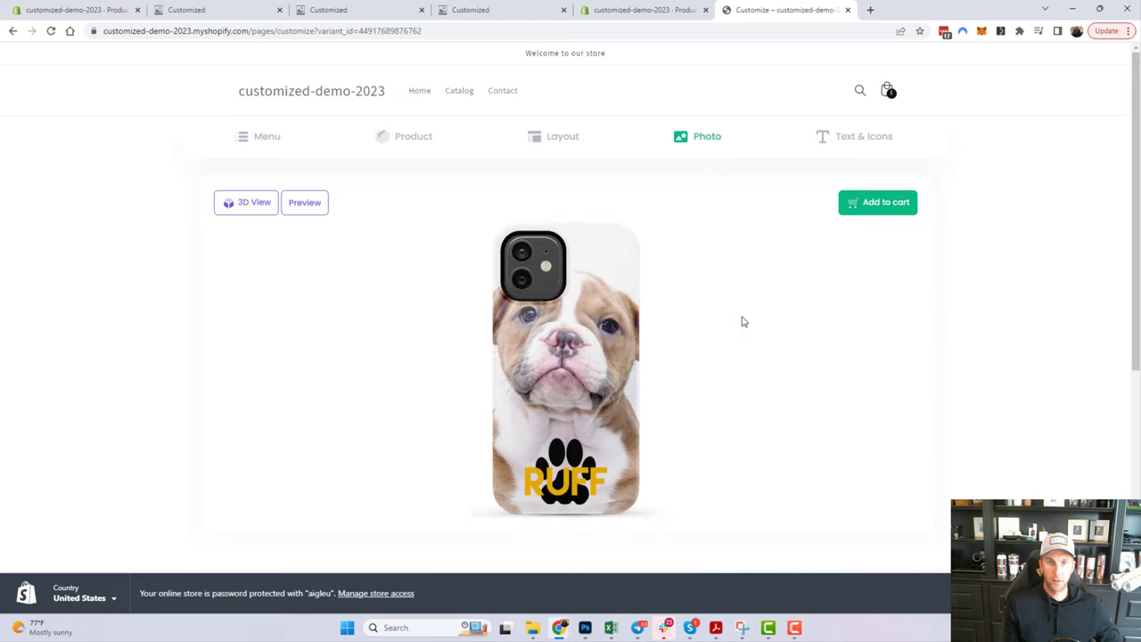
Add the customized Dog Photo Case to the cart and return to the featured products on the store's home page.
left_click(871, 205)
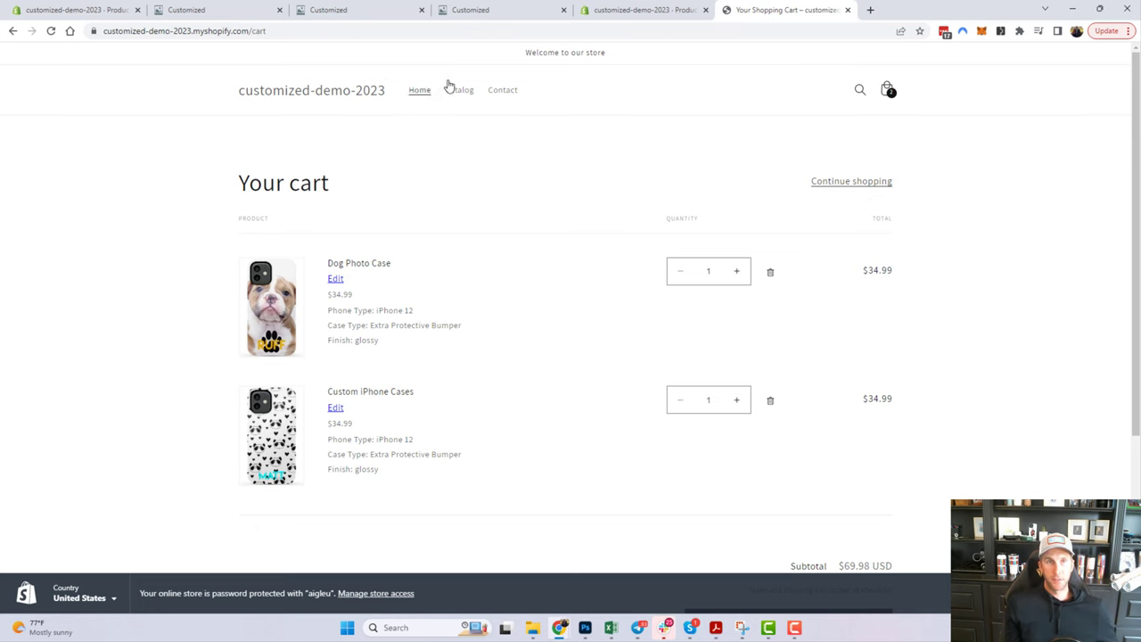
left_click(419, 91)
scroll(485, 294, "down", 5)
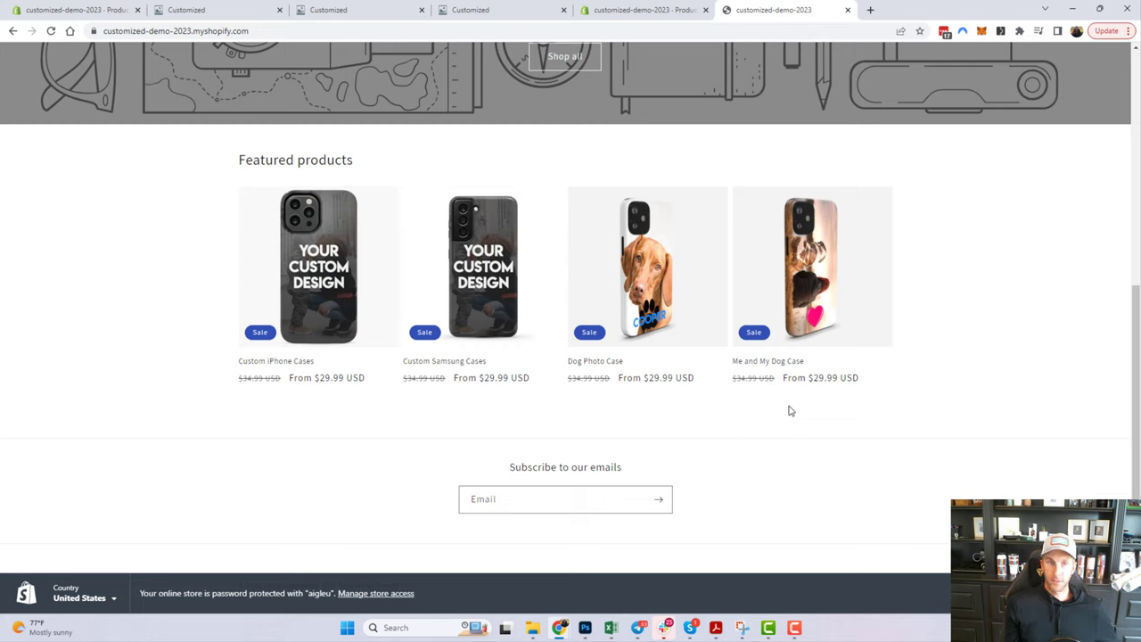
scroll(796, 403, "up", 1)
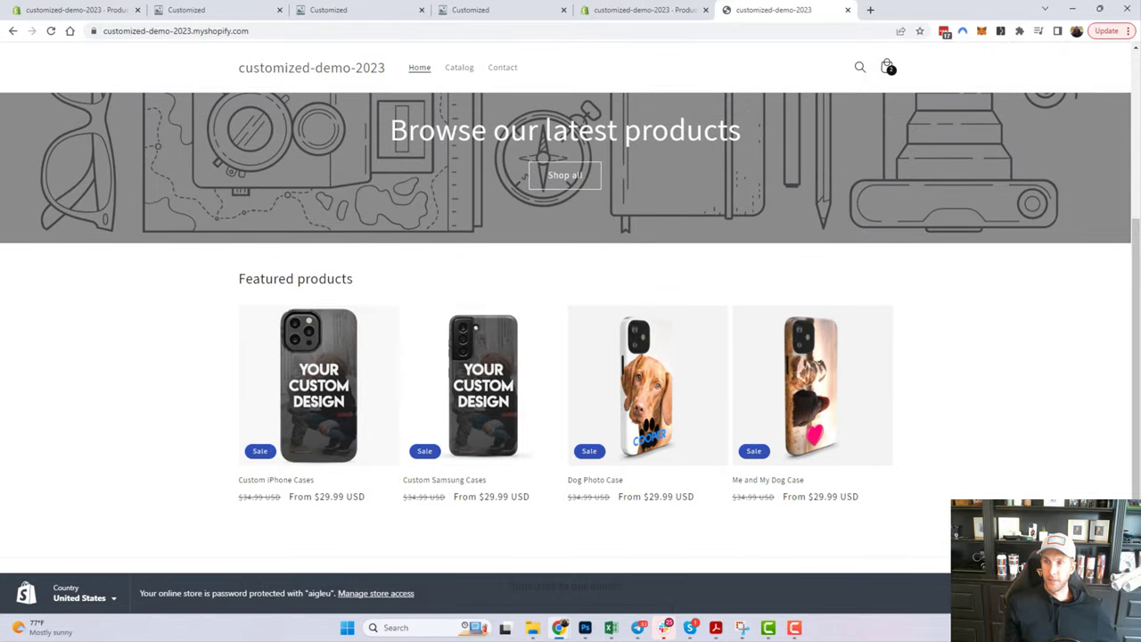